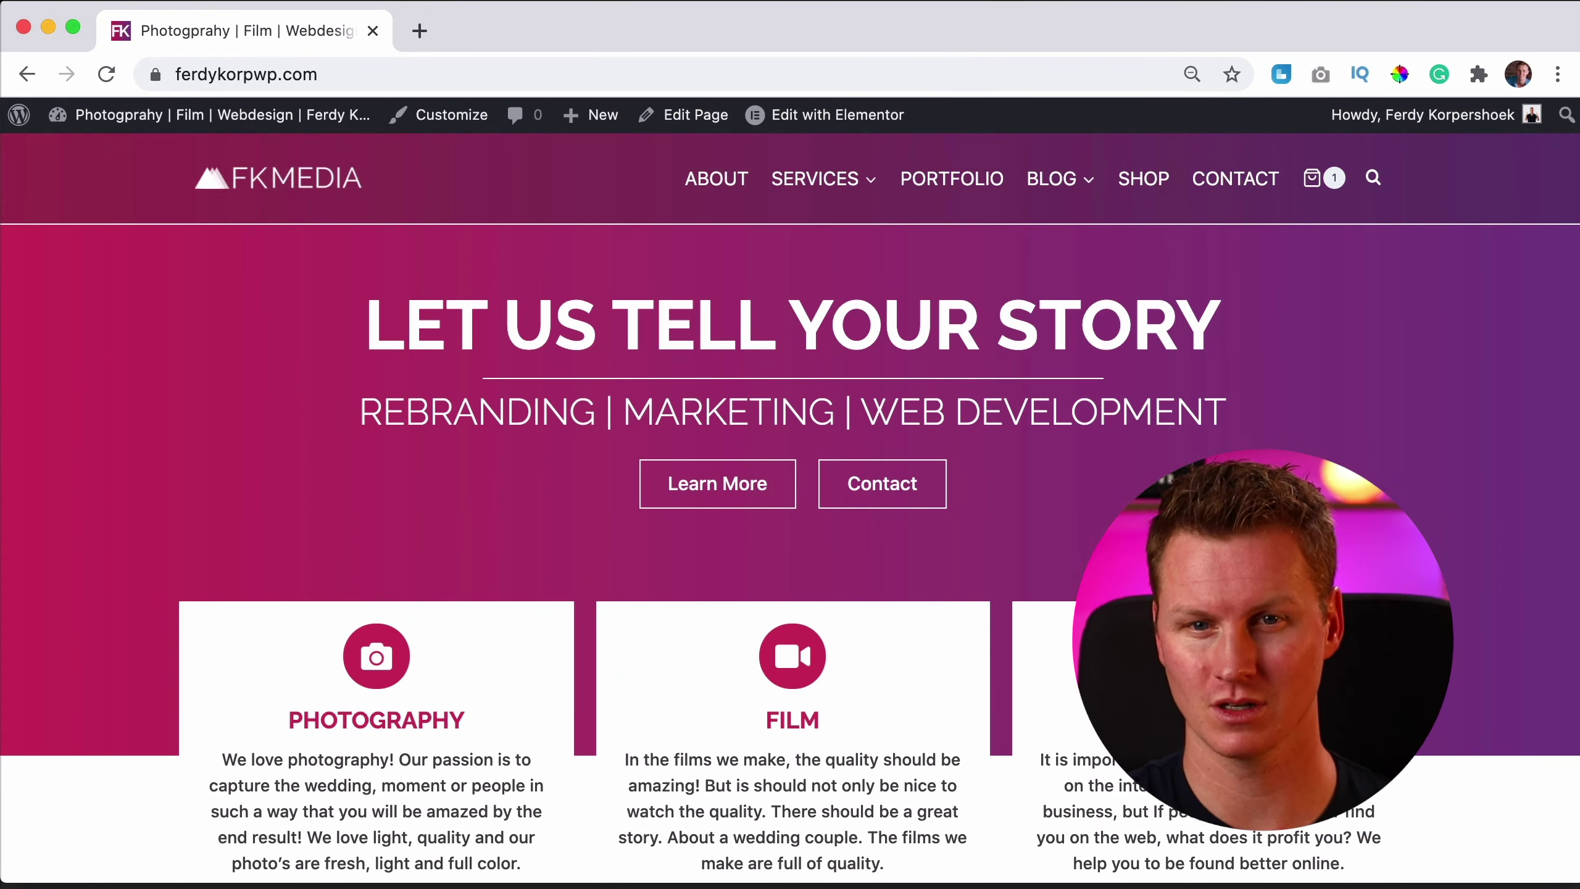
- Browse the products on the FK Media shop page and reset the browser zoom
{"action": "left_click", "coordinate": [1142, 190]}
{"action": "scroll", "coordinate": [613, 374], "scroll_direction": "down", "scroll_amount": 3}
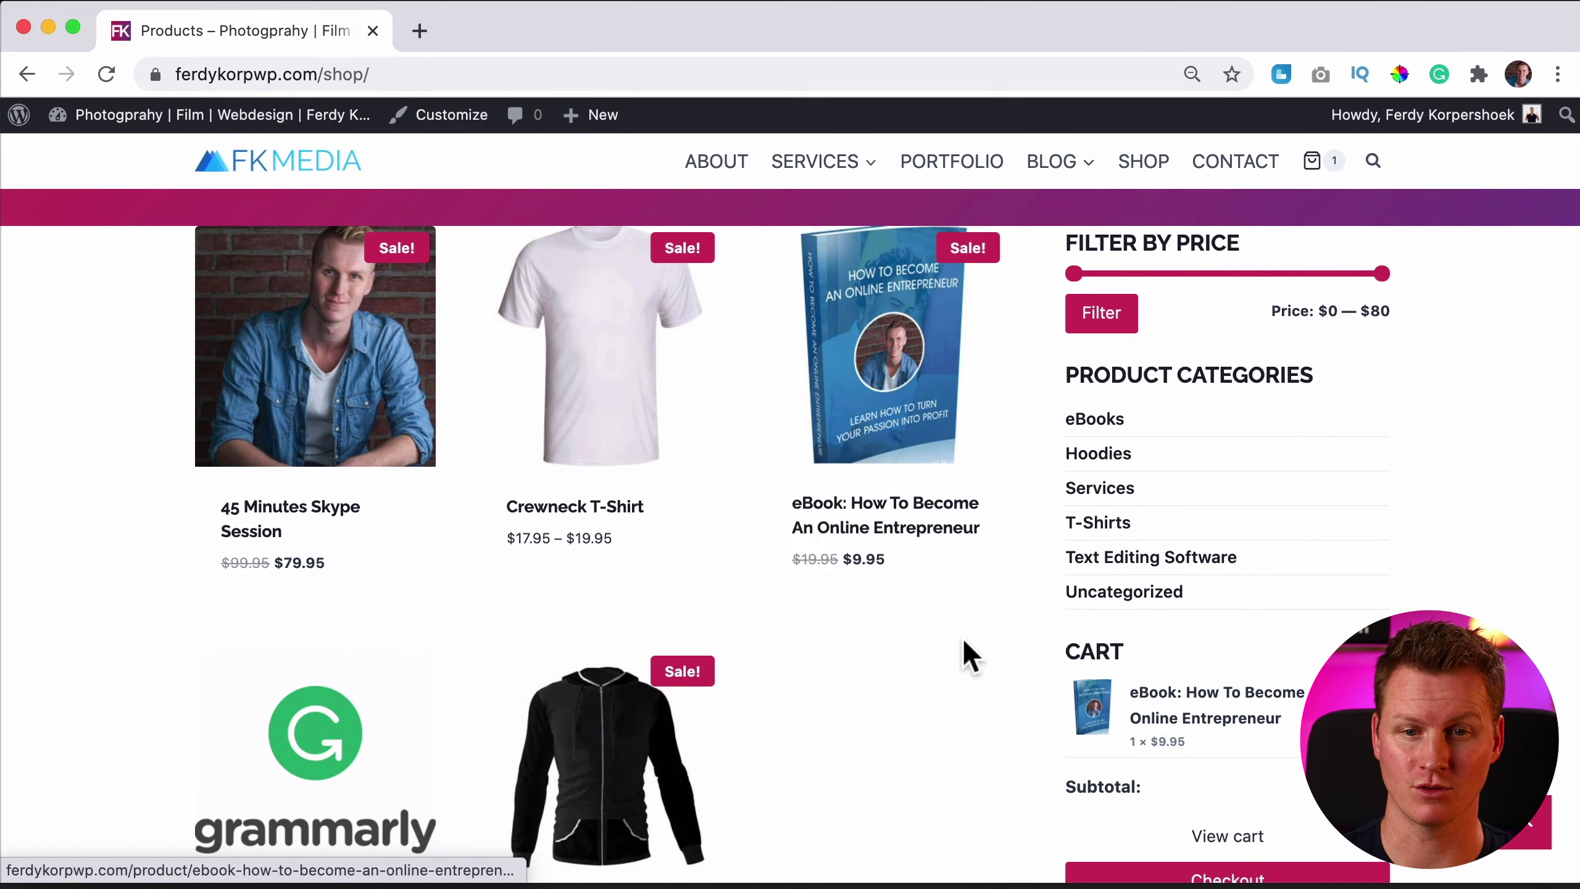
{"action": "key", "text": "super+plus"}
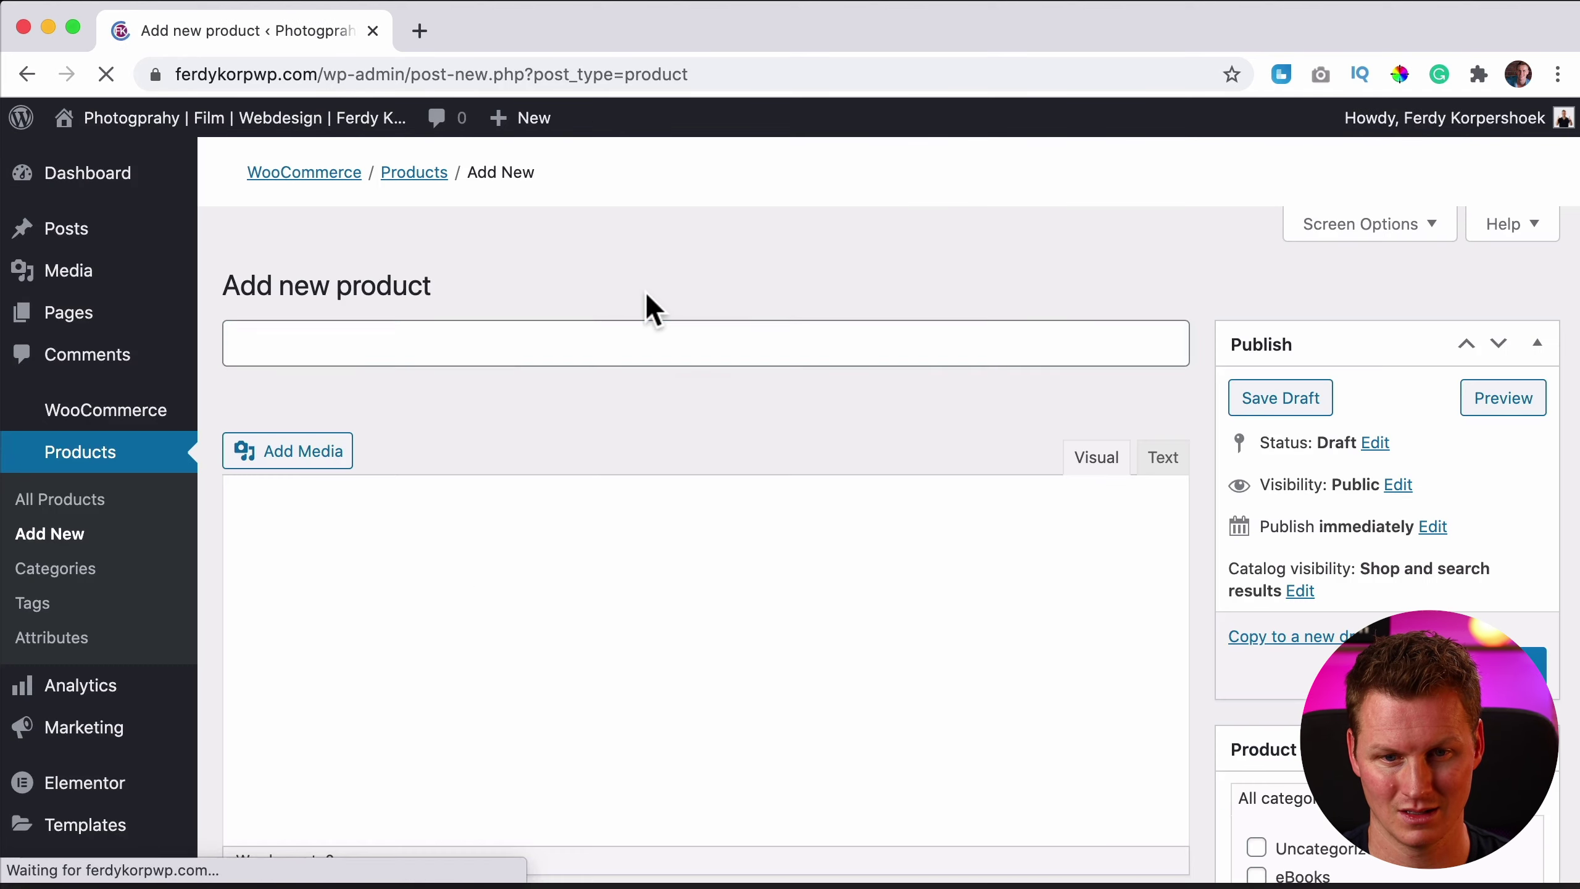
- Title the product 'Skype Session With Ferdy' and click into the description so the draft autosaves
{"action": "type", "text": "Skype Session With Ferdy"}
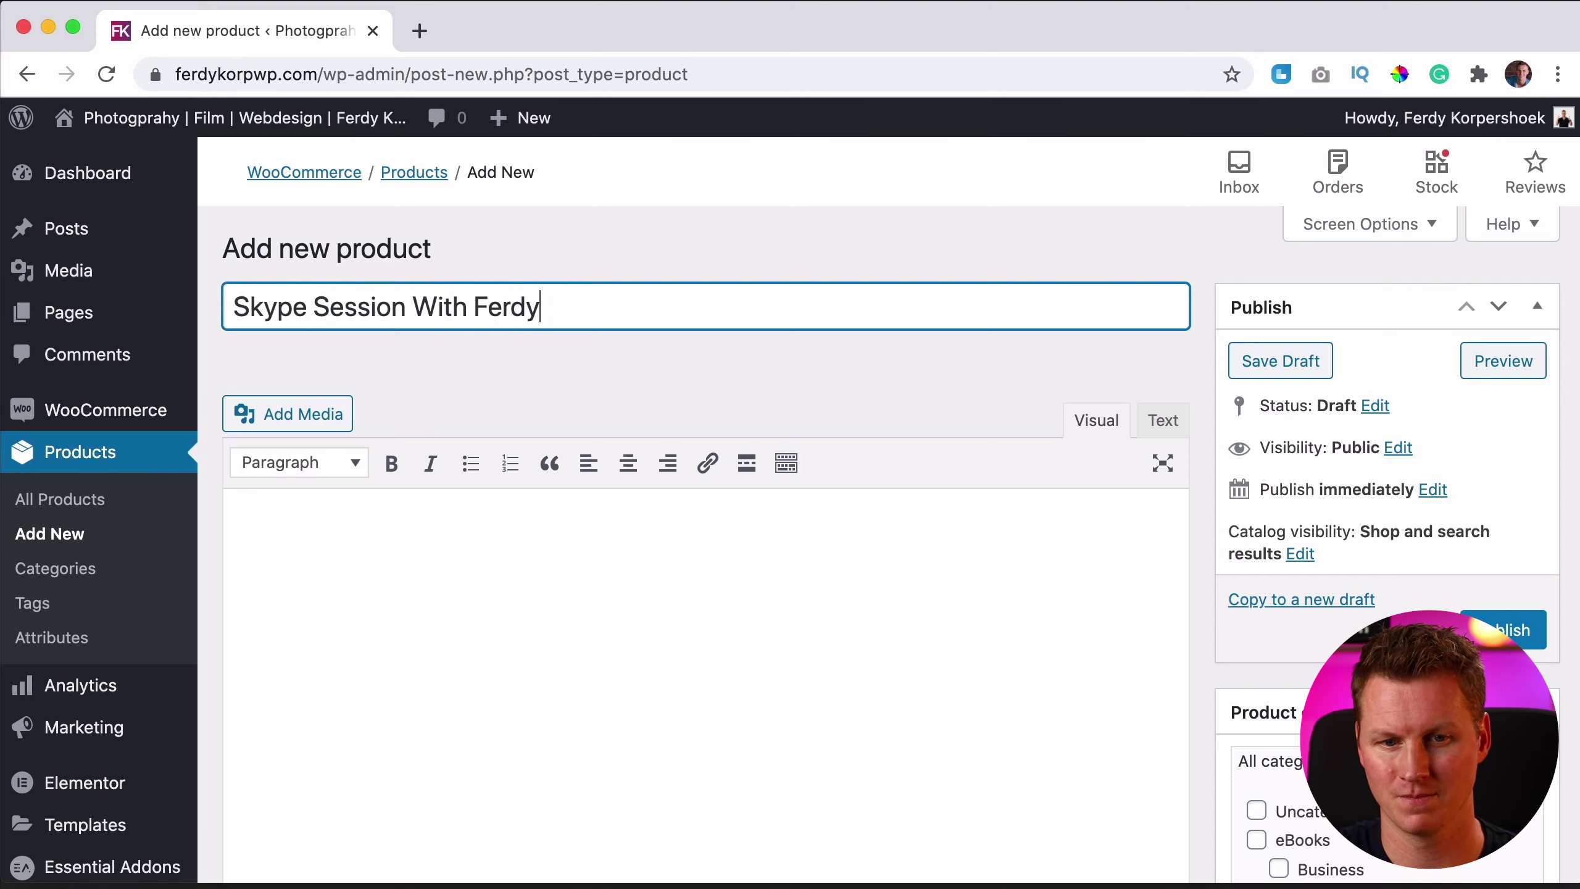
{"action": "scroll", "coordinate": [416, 336], "scroll_direction": "down", "scroll_amount": 3}
{"action": "left_click", "coordinate": [476, 410]}
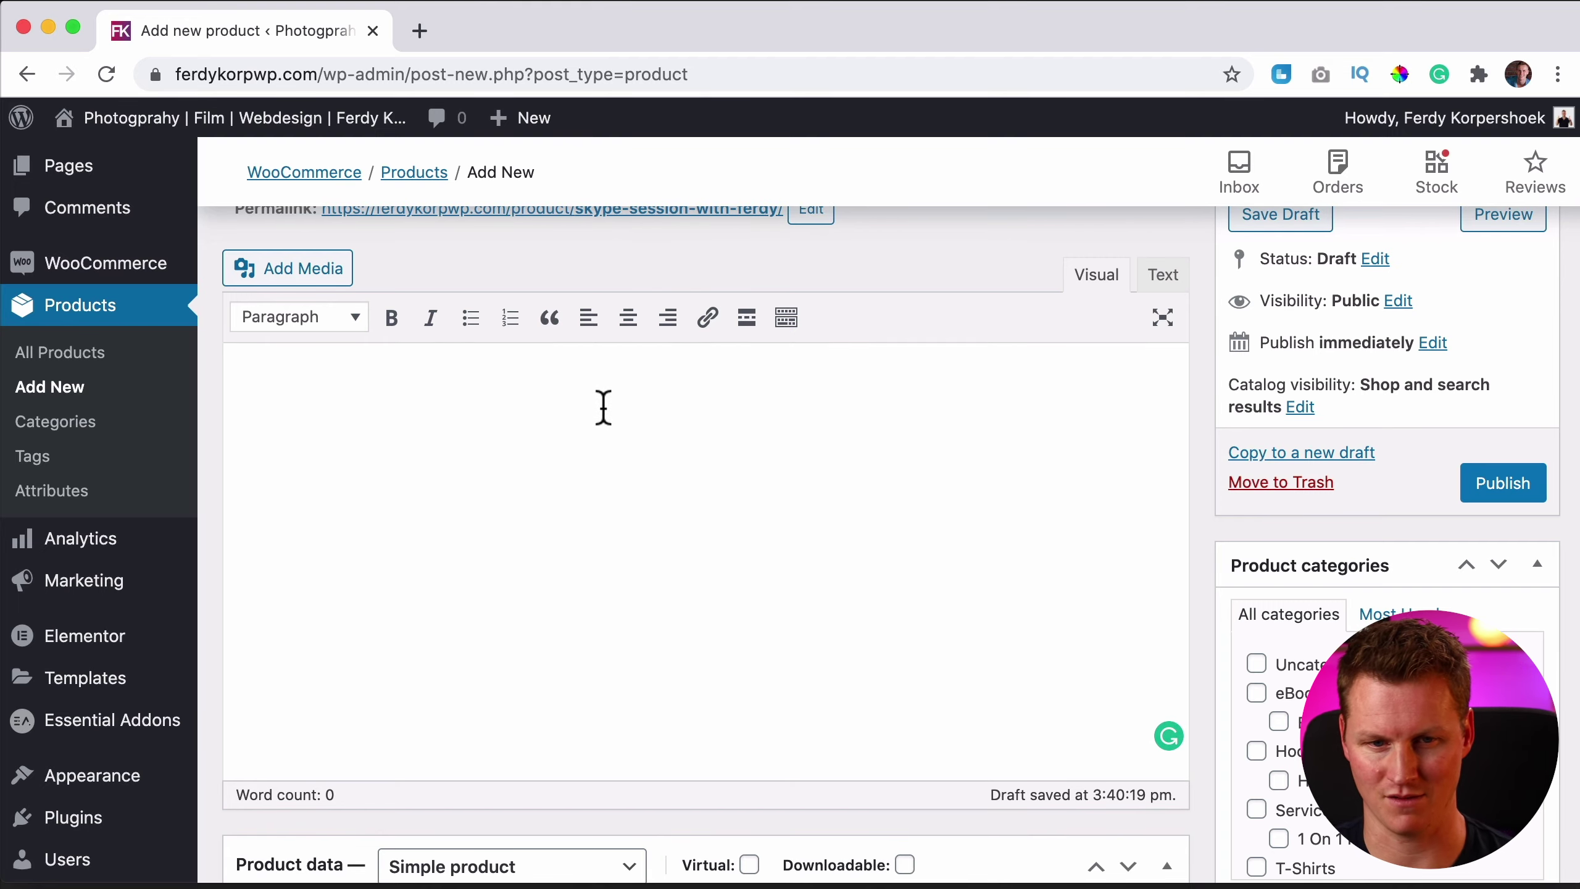
{"action": "scroll", "coordinate": [600, 411], "scroll_direction": "up", "scroll_amount": 2}
{"action": "scroll", "coordinate": [544, 472], "scroll_direction": "down", "scroll_amount": 1}
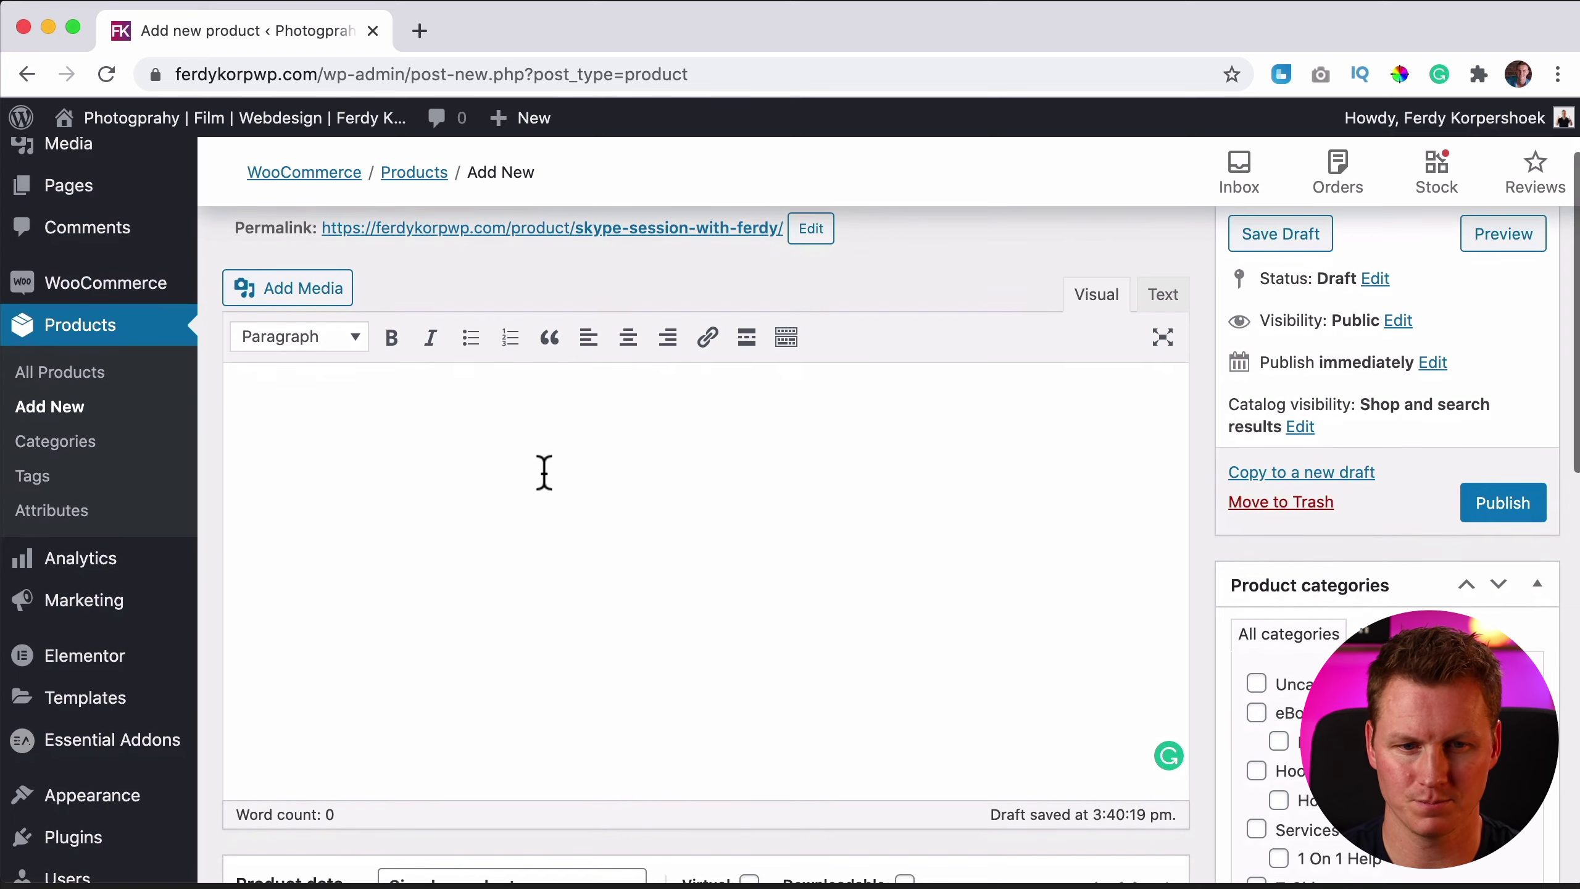
- Google 'dummy', copy a few lorem ipsum sentences from Blind Text Generator, and return to WordPress
{"action": "left_click", "coordinate": [419, 34]}
{"action": "type", "text": "d"}
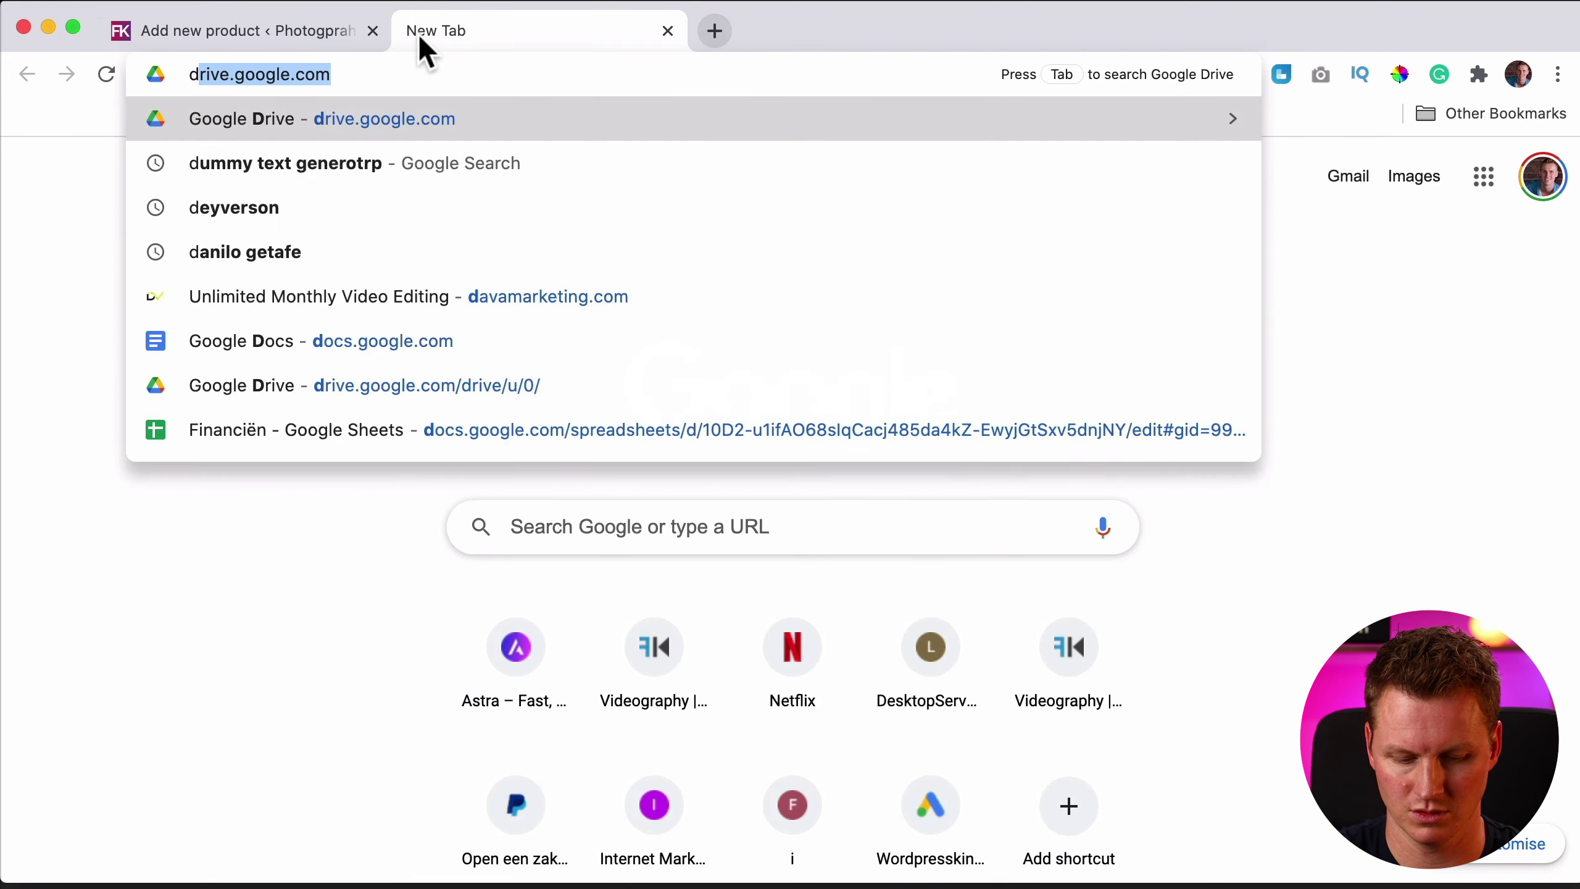
{"action": "type", "text": "ummy"}
{"action": "key", "text": "Return"}
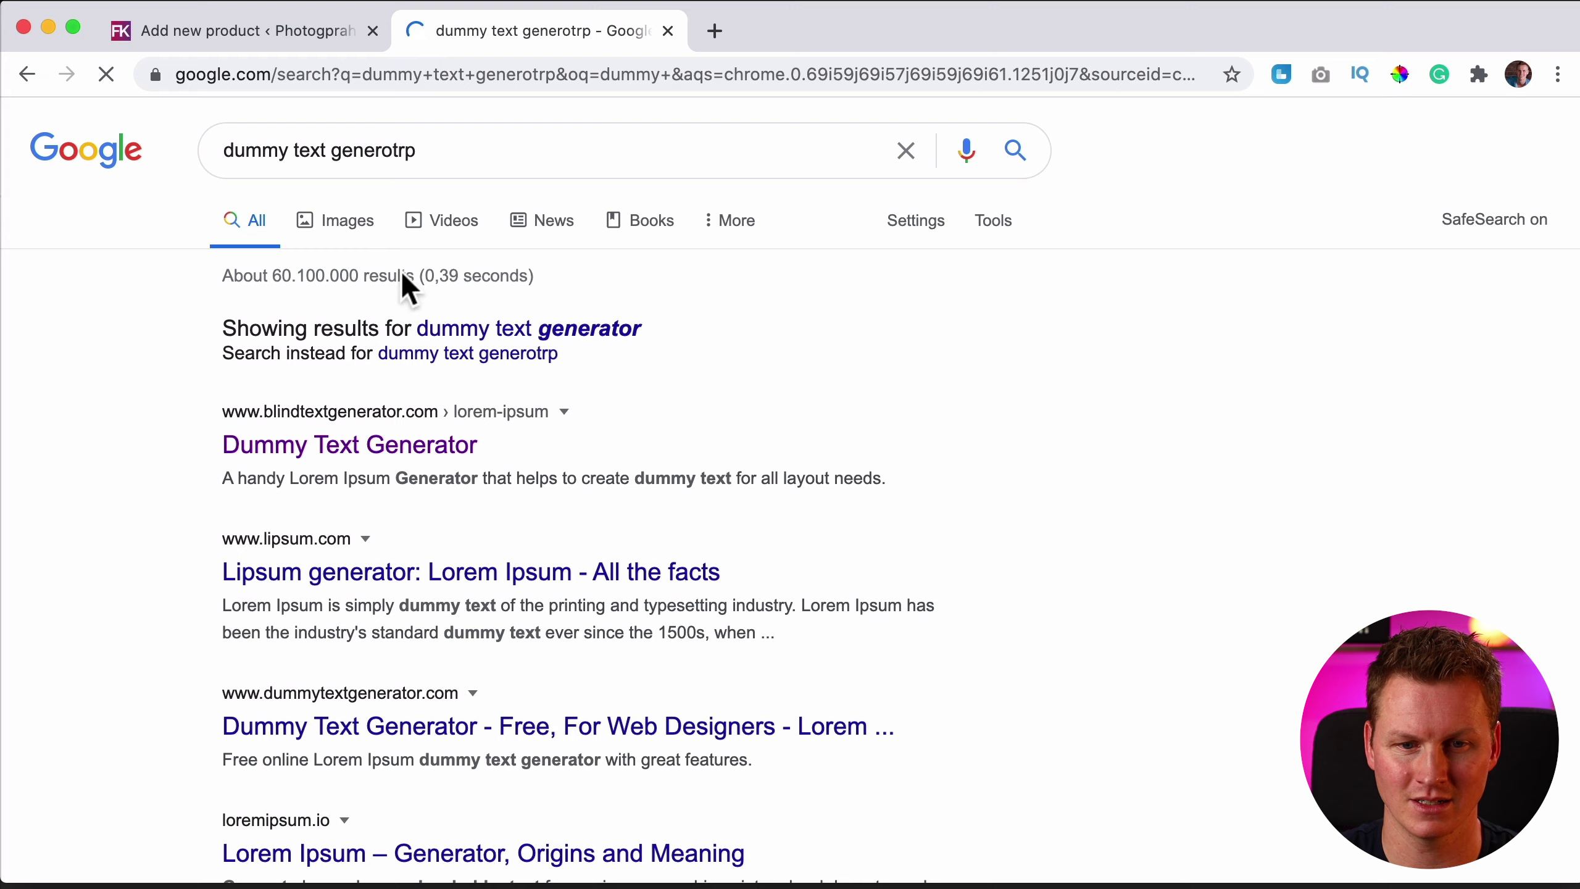
{"action": "left_click", "coordinate": [423, 446]}
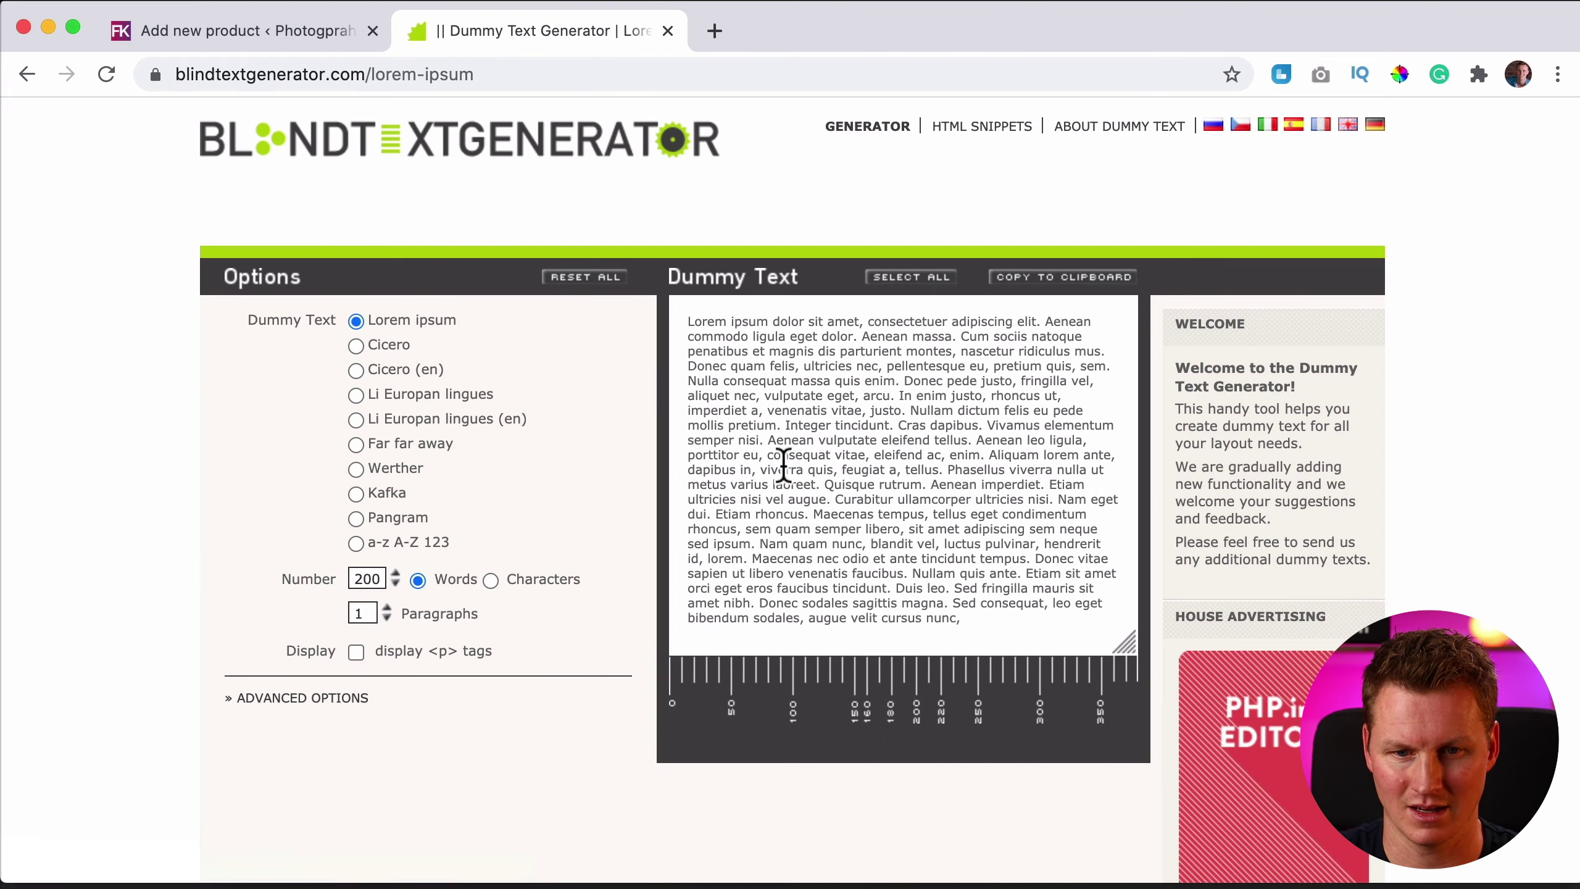
{"action": "left_click_drag", "start_coordinate": [768, 441], "coordinate": [888, 530]}
{"action": "key", "text": "super+c"}
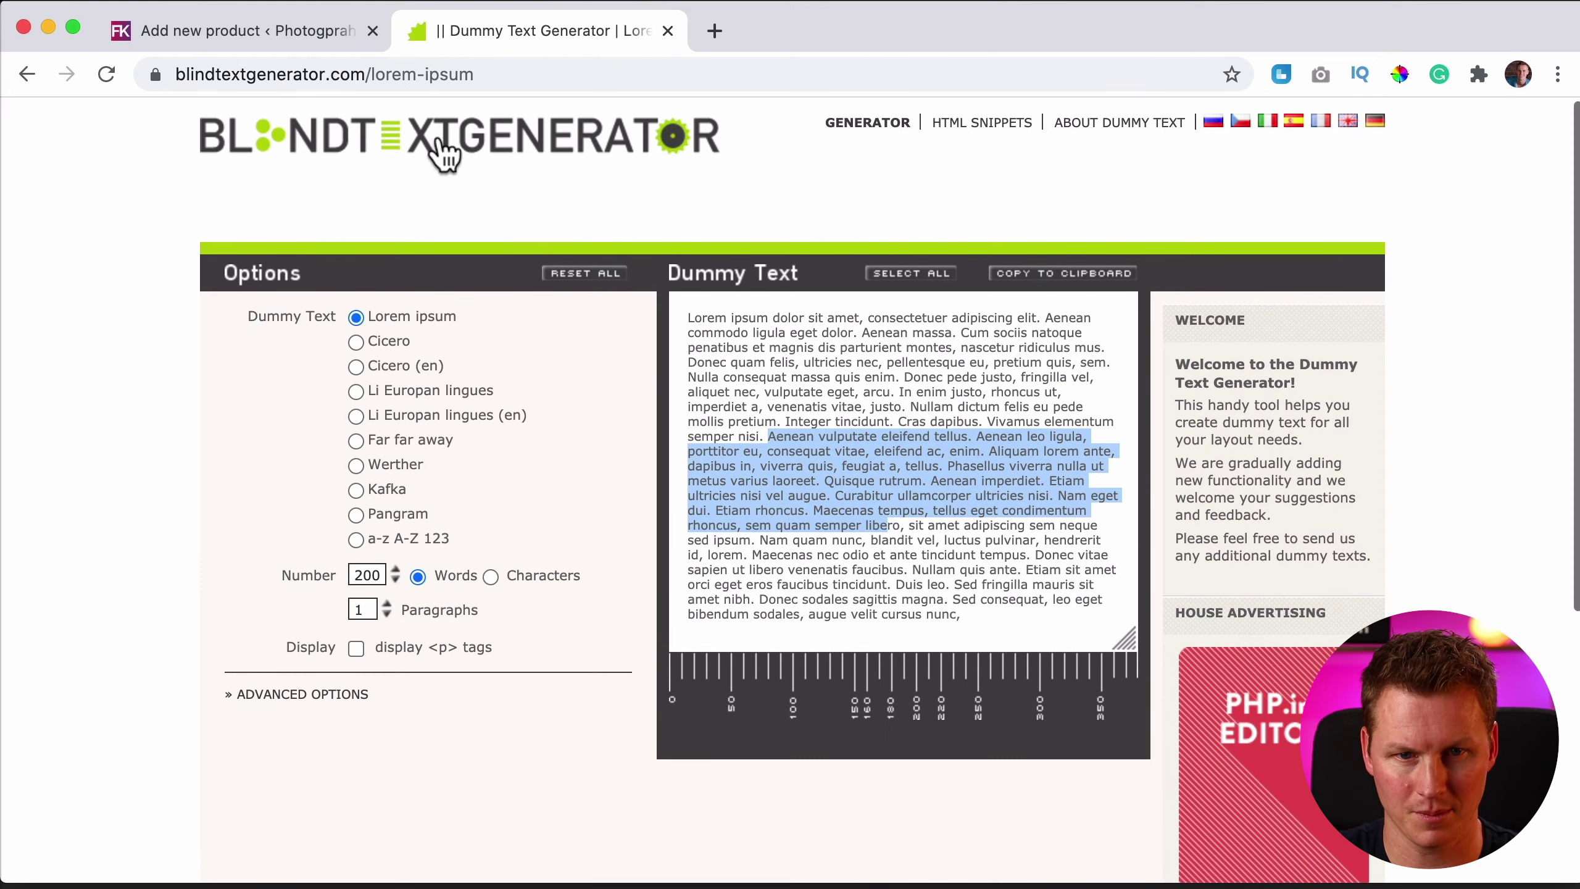
{"action": "left_click", "coordinate": [290, 34]}
- Paste the dummy text into the description as three paragraphs starting at Phasellus and Etiam
{"action": "key", "text": "super+v"}
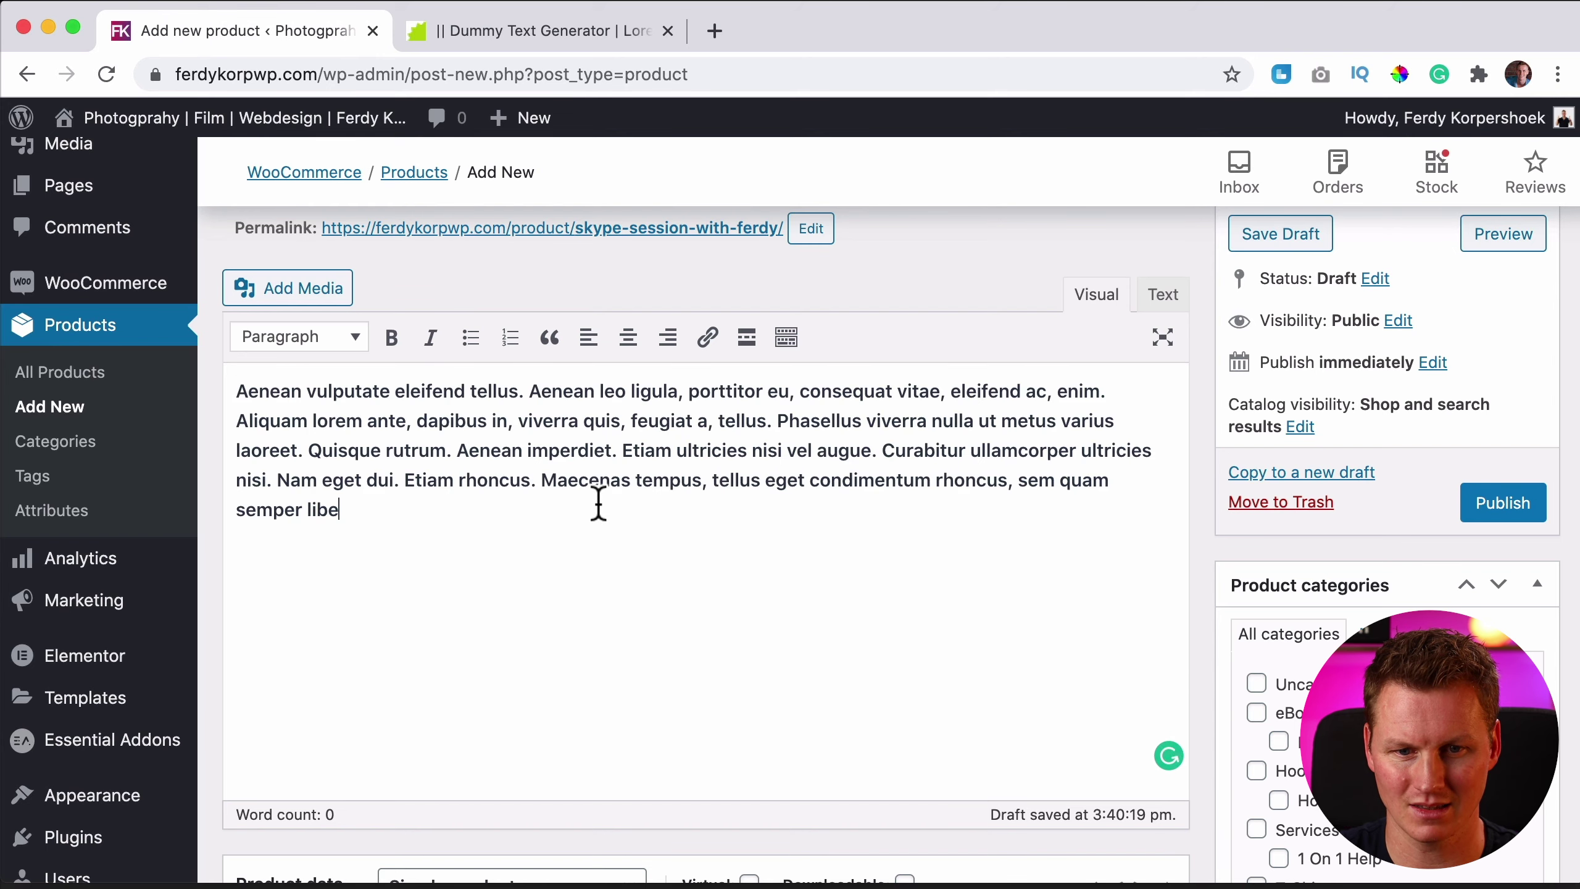
{"action": "left_click", "coordinate": [778, 421]}
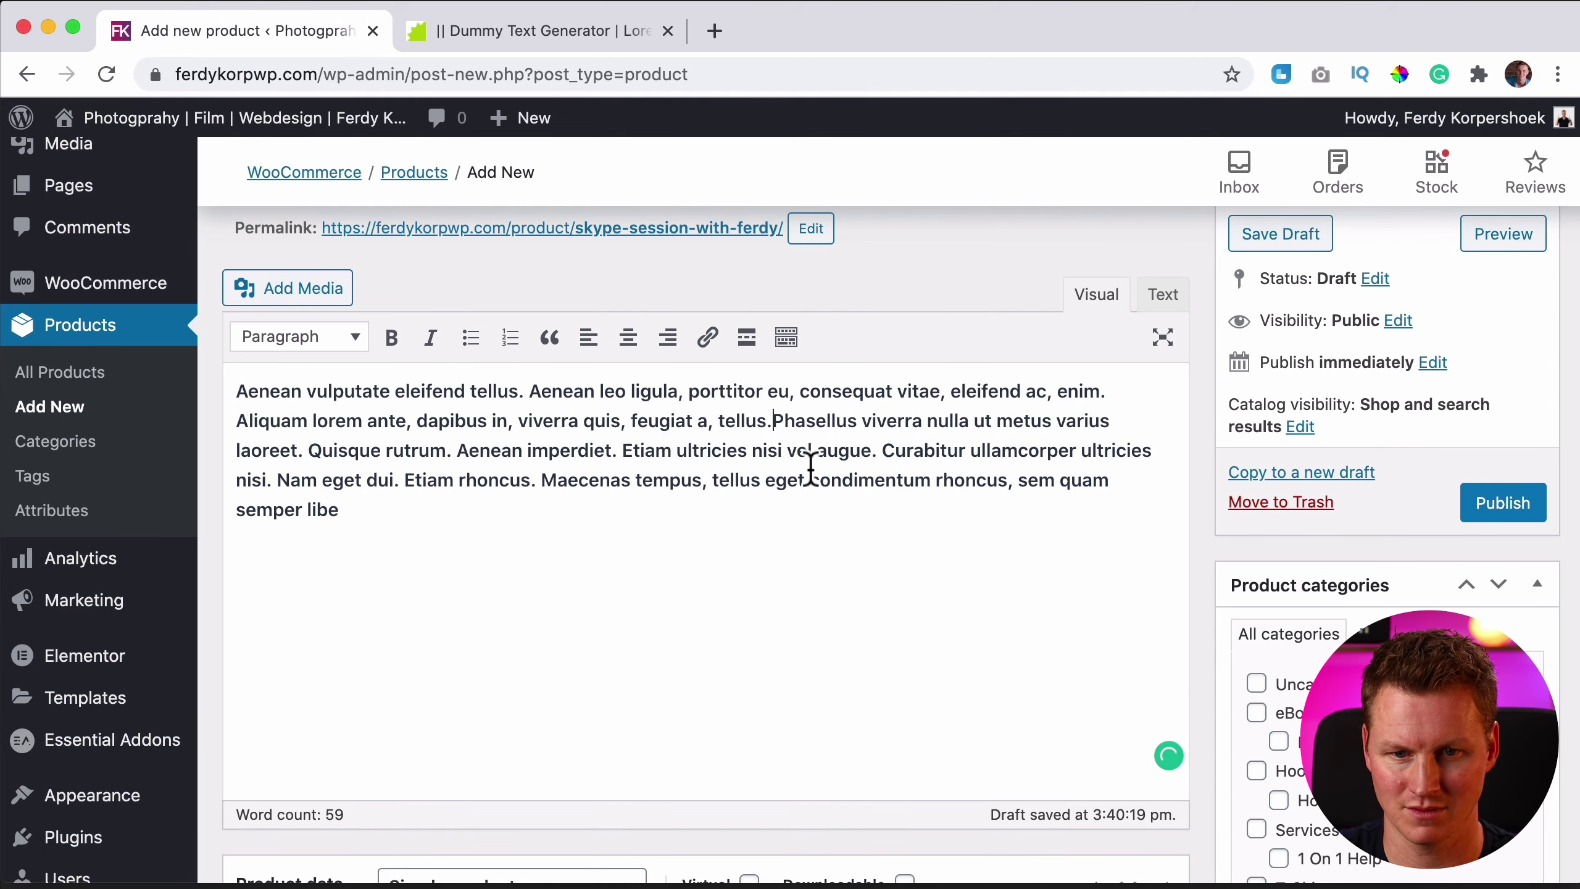
{"action": "key", "text": "Return"}
{"action": "left_click", "coordinate": [751, 520]}
{"action": "key", "text": "BackSpace"}
{"action": "key", "text": "Return"}
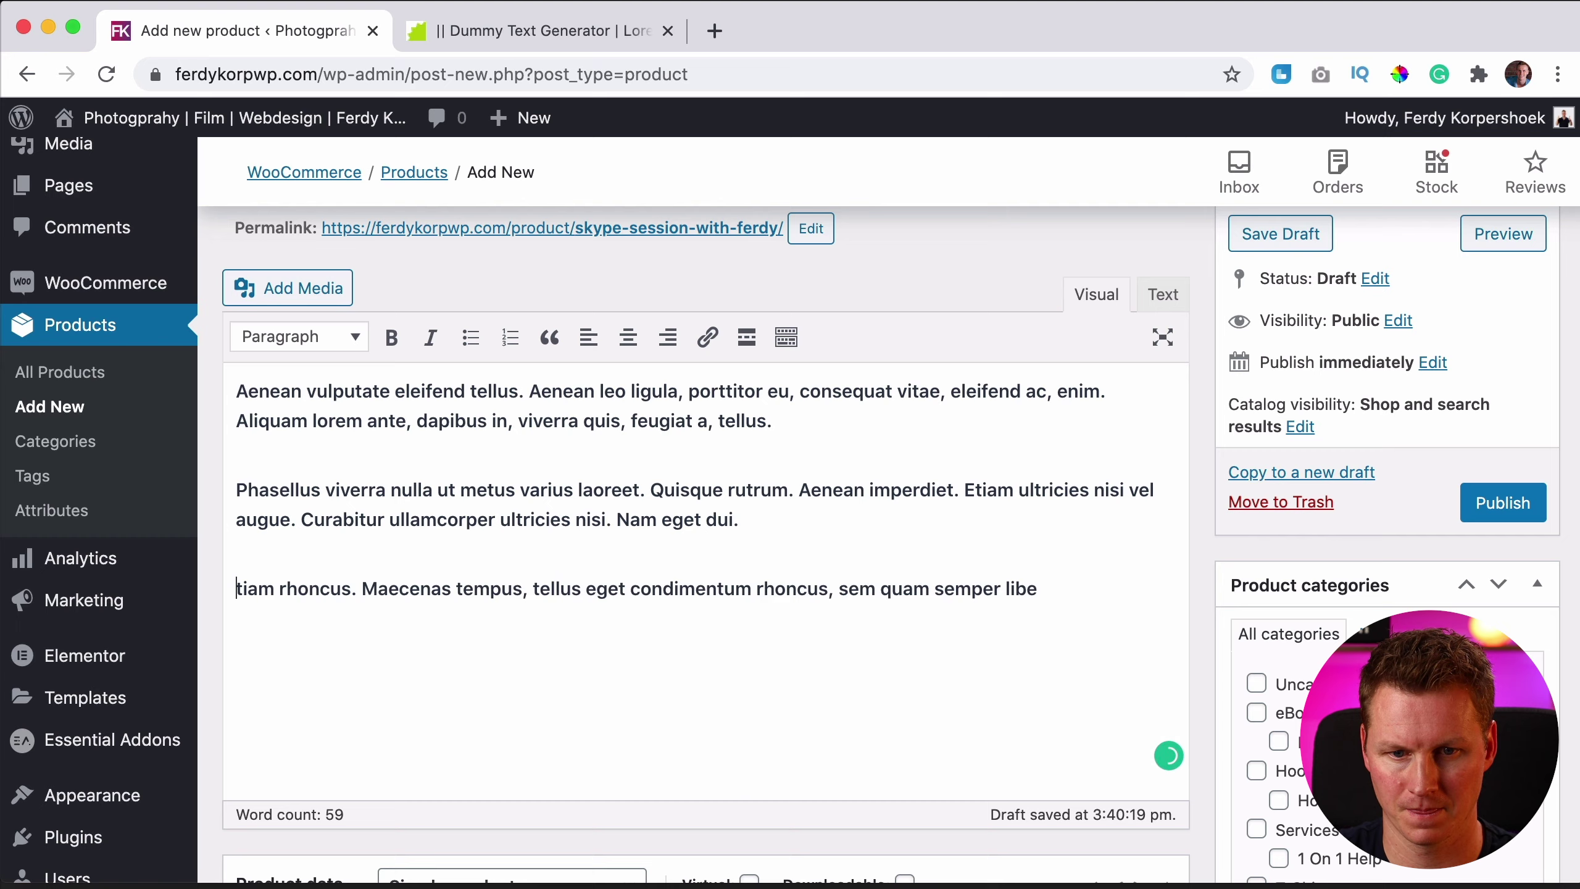
{"action": "type", "text": "E"}
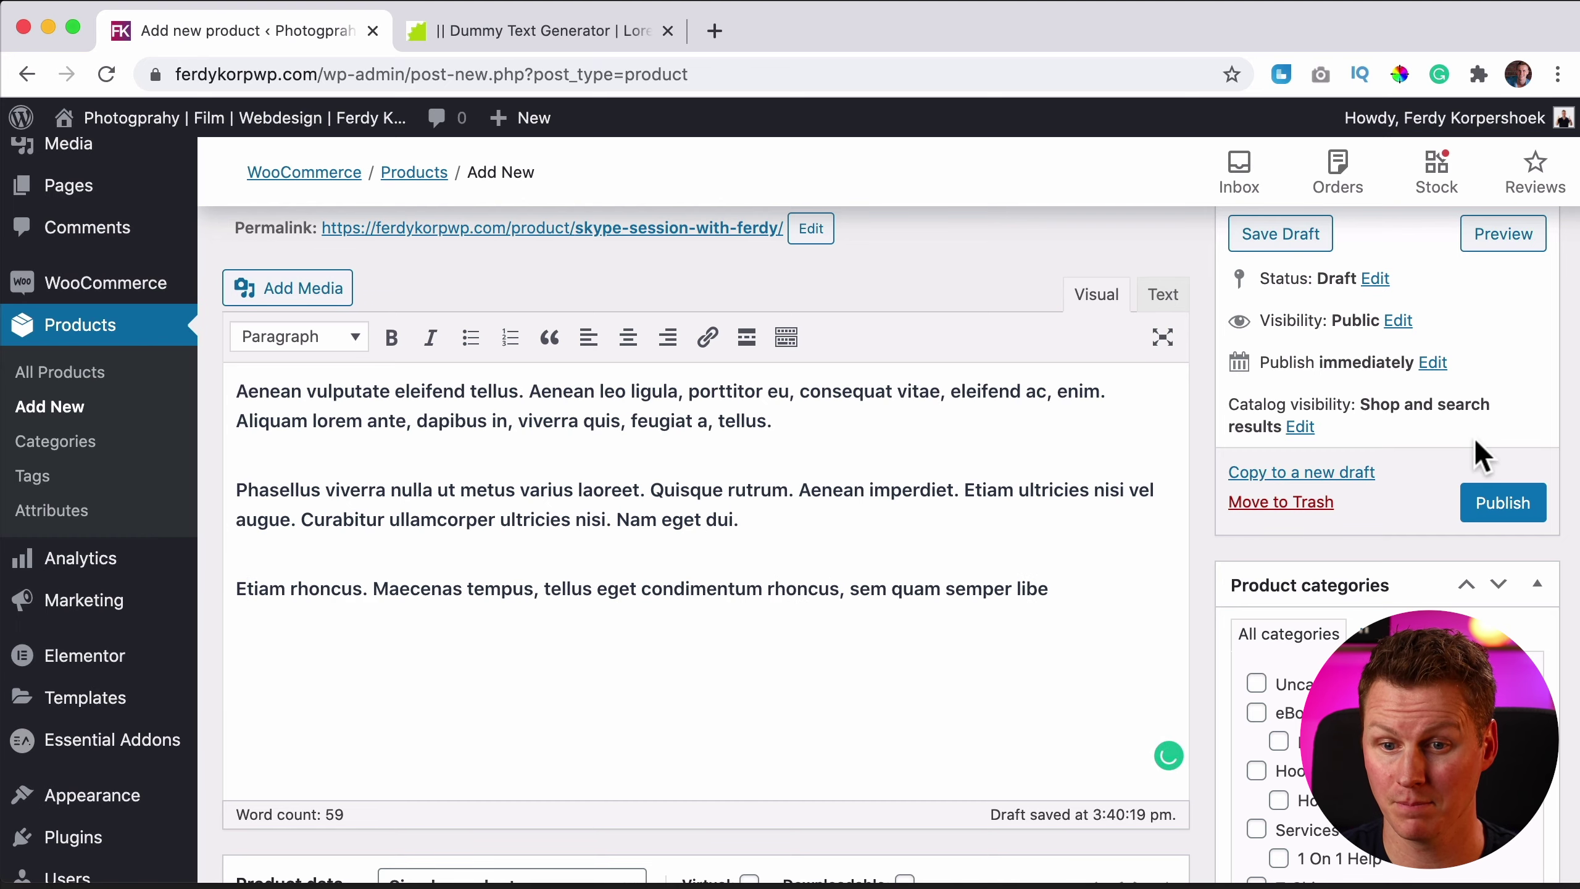
- Publish the product and check its live storefront page
{"action": "left_click", "coordinate": [1499, 504]}
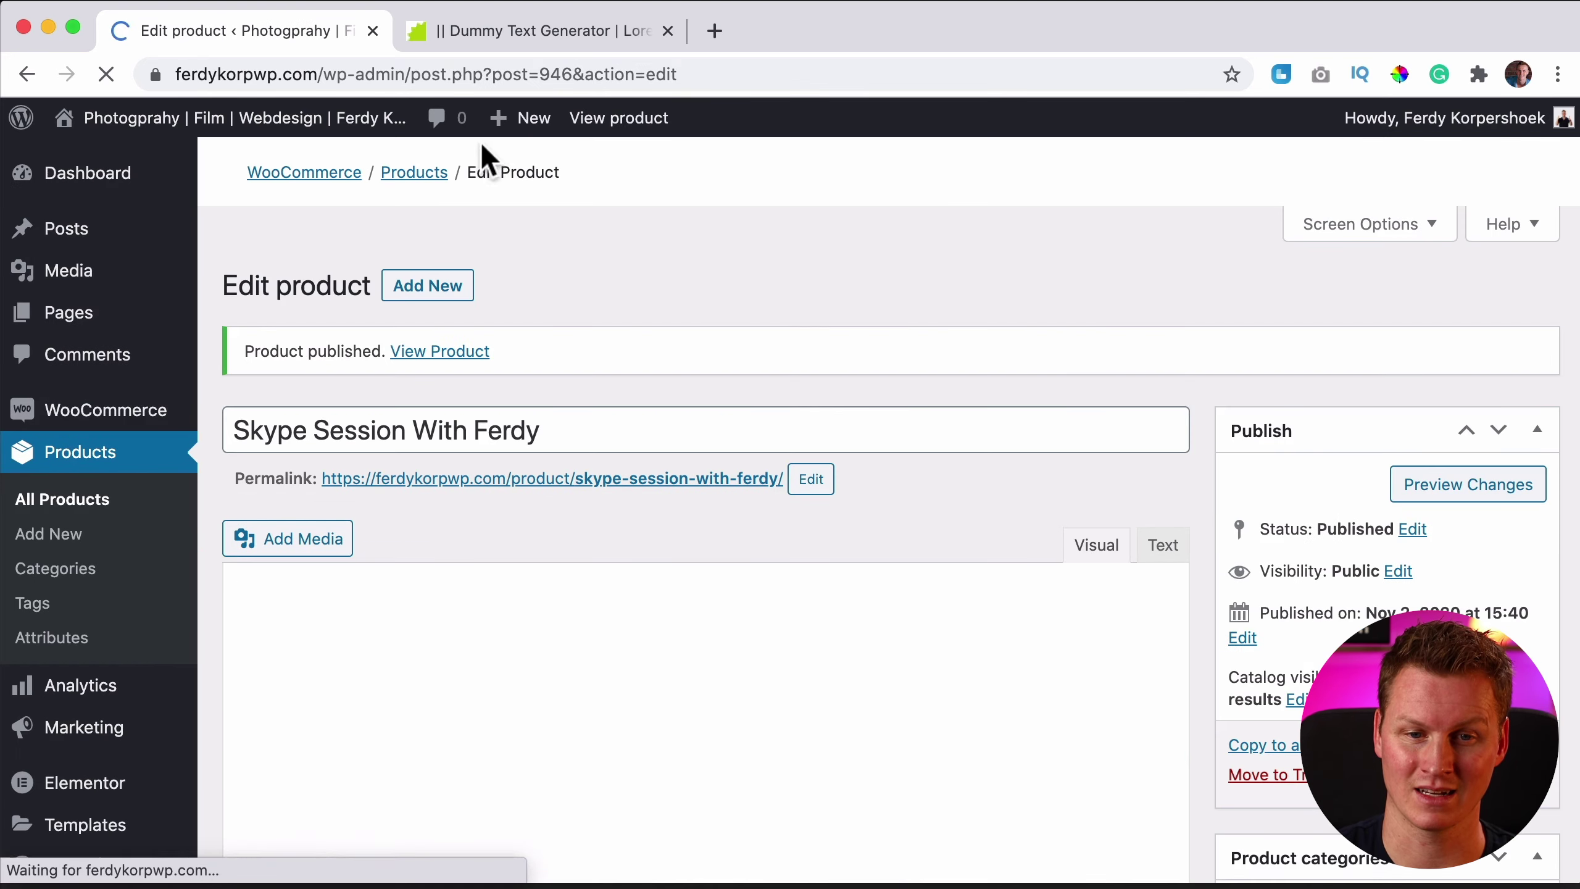
{"action": "left_click", "coordinate": [624, 122], "text": "super"}
{"action": "left_click", "coordinate": [534, 45]}
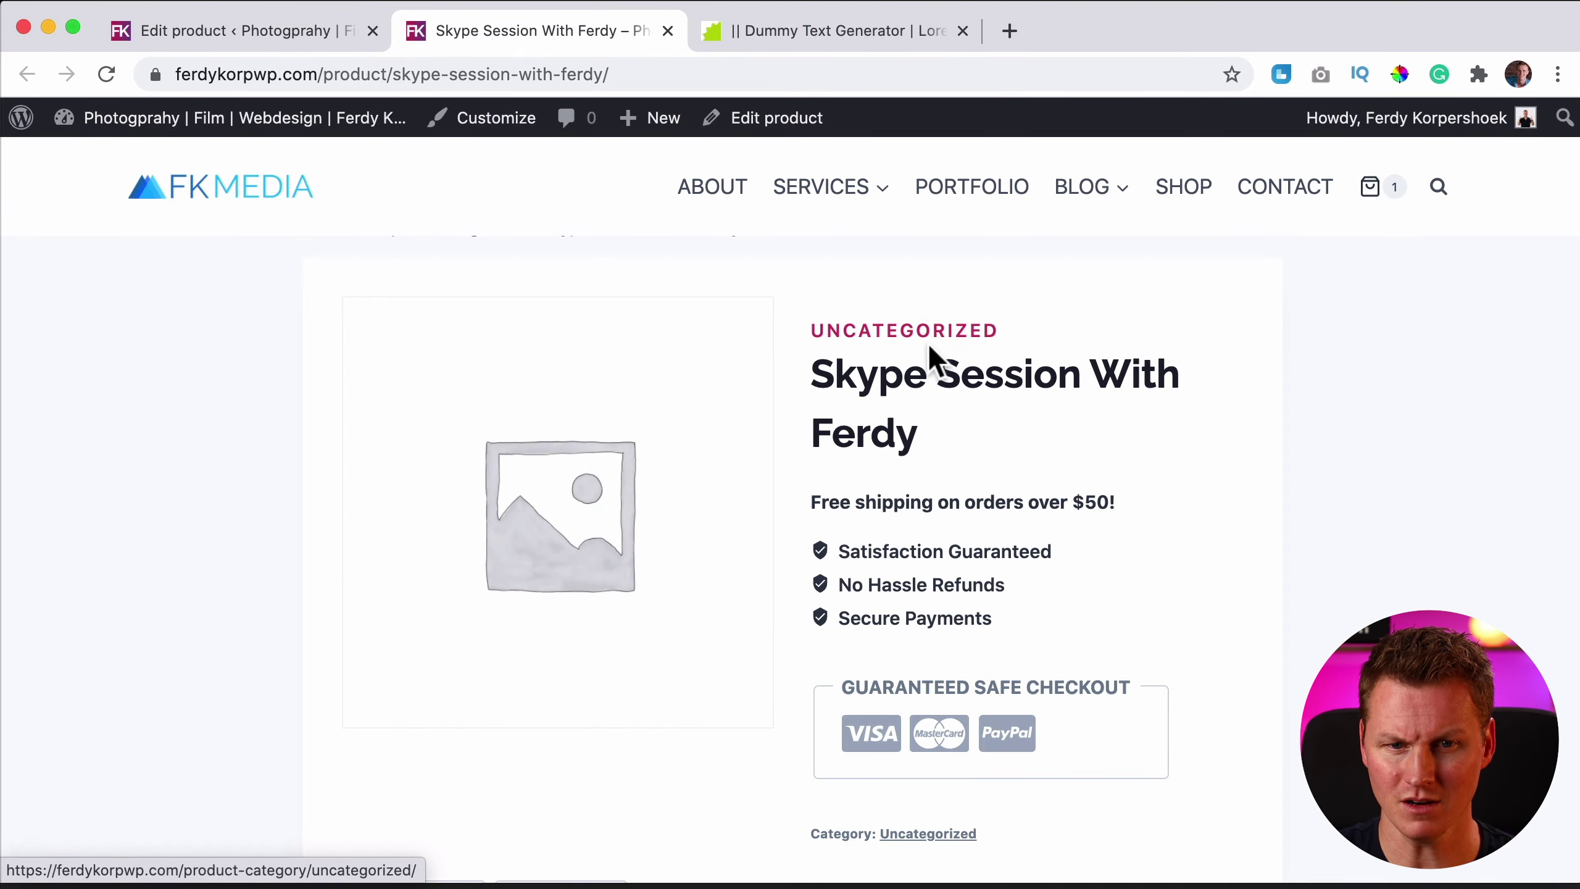
{"action": "scroll", "coordinate": [929, 346], "scroll_direction": "down", "scroll_amount": 1}
{"action": "scroll", "coordinate": [929, 349], "scroll_direction": "down", "scroll_amount": 4}
{"action": "scroll", "coordinate": [930, 361], "scroll_direction": "down", "scroll_amount": 2}
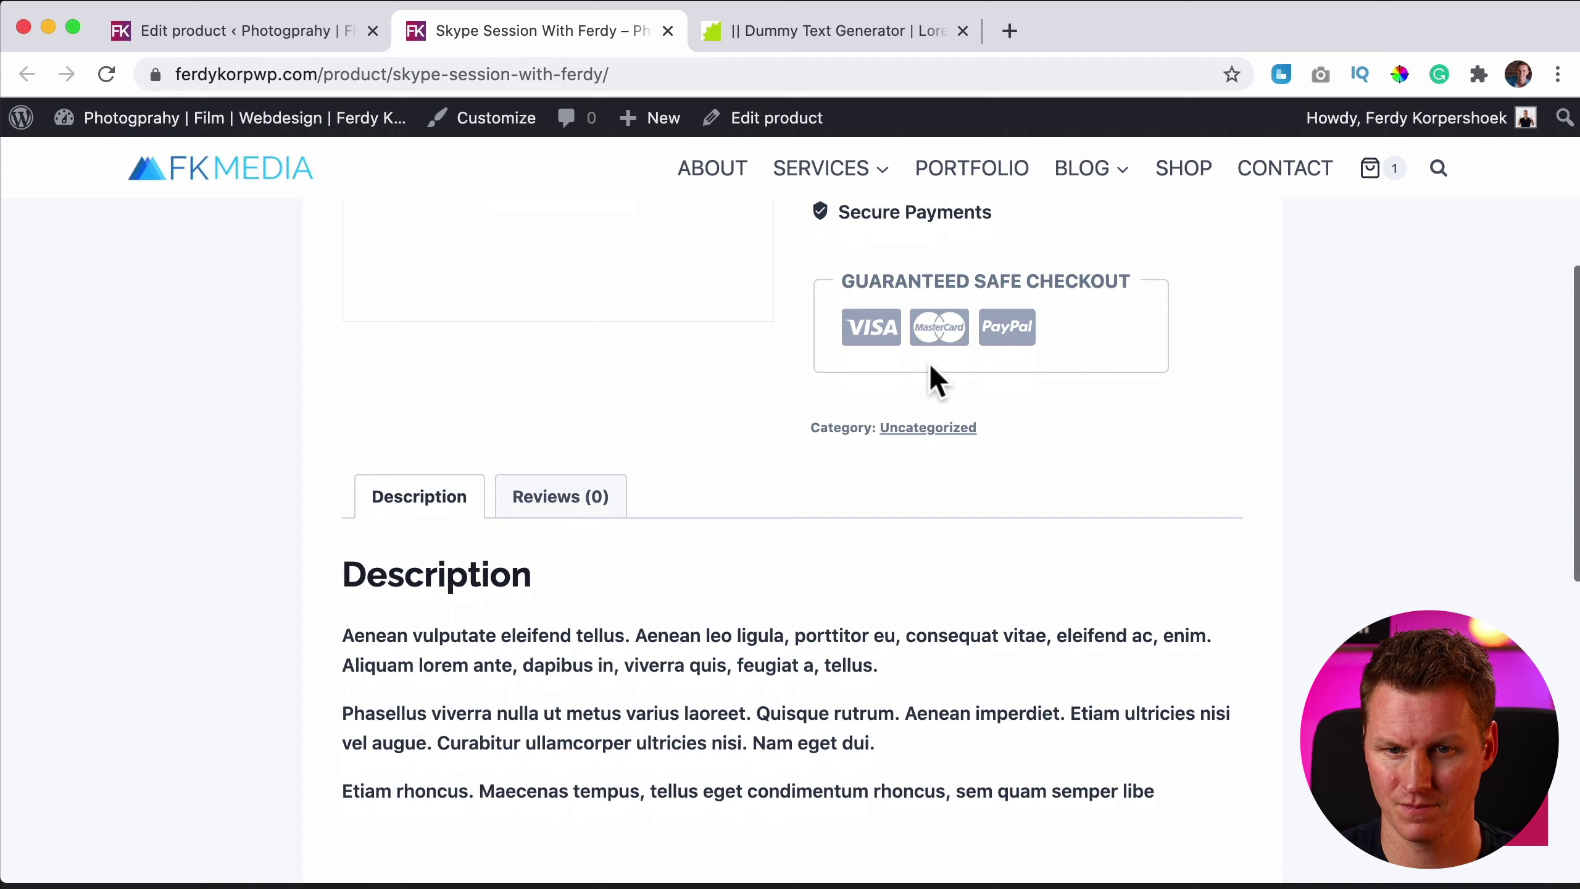
{"action": "scroll", "coordinate": [933, 381], "scroll_direction": "up", "scroll_amount": 3}
{"action": "scroll", "coordinate": [933, 380], "scroll_direction": "up", "scroll_amount": 3}
{"action": "scroll", "coordinate": [933, 380], "scroll_direction": "down", "scroll_amount": 7}
{"action": "scroll", "coordinate": [933, 380], "scroll_direction": "up", "scroll_amount": 4}
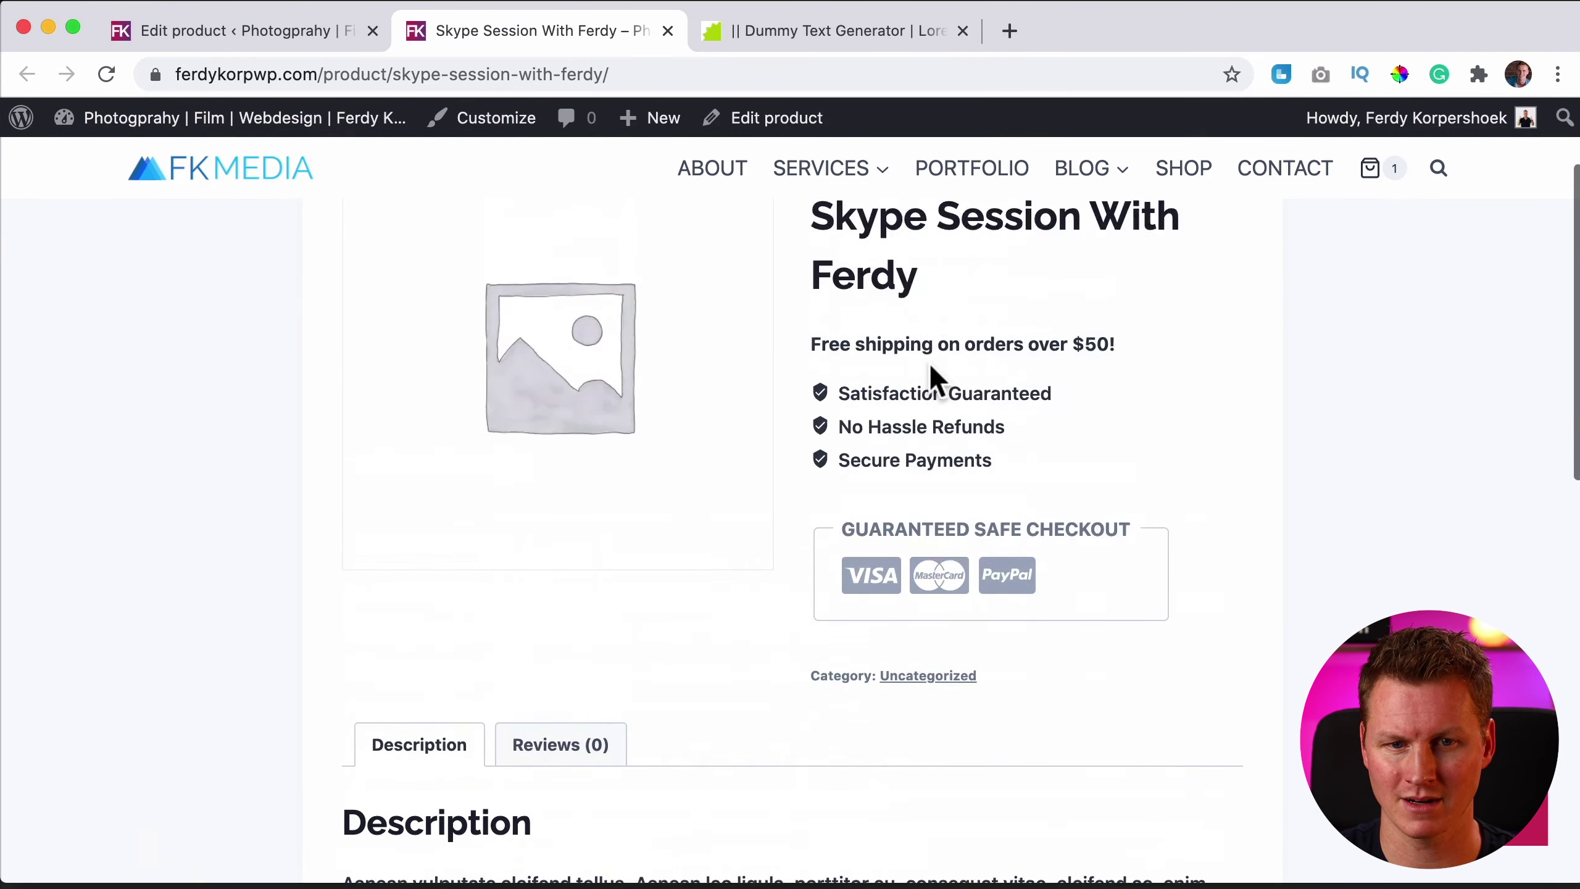
- Enter 'Choose the amount of minutes.' as the product short description
{"action": "left_click", "coordinate": [276, 34]}
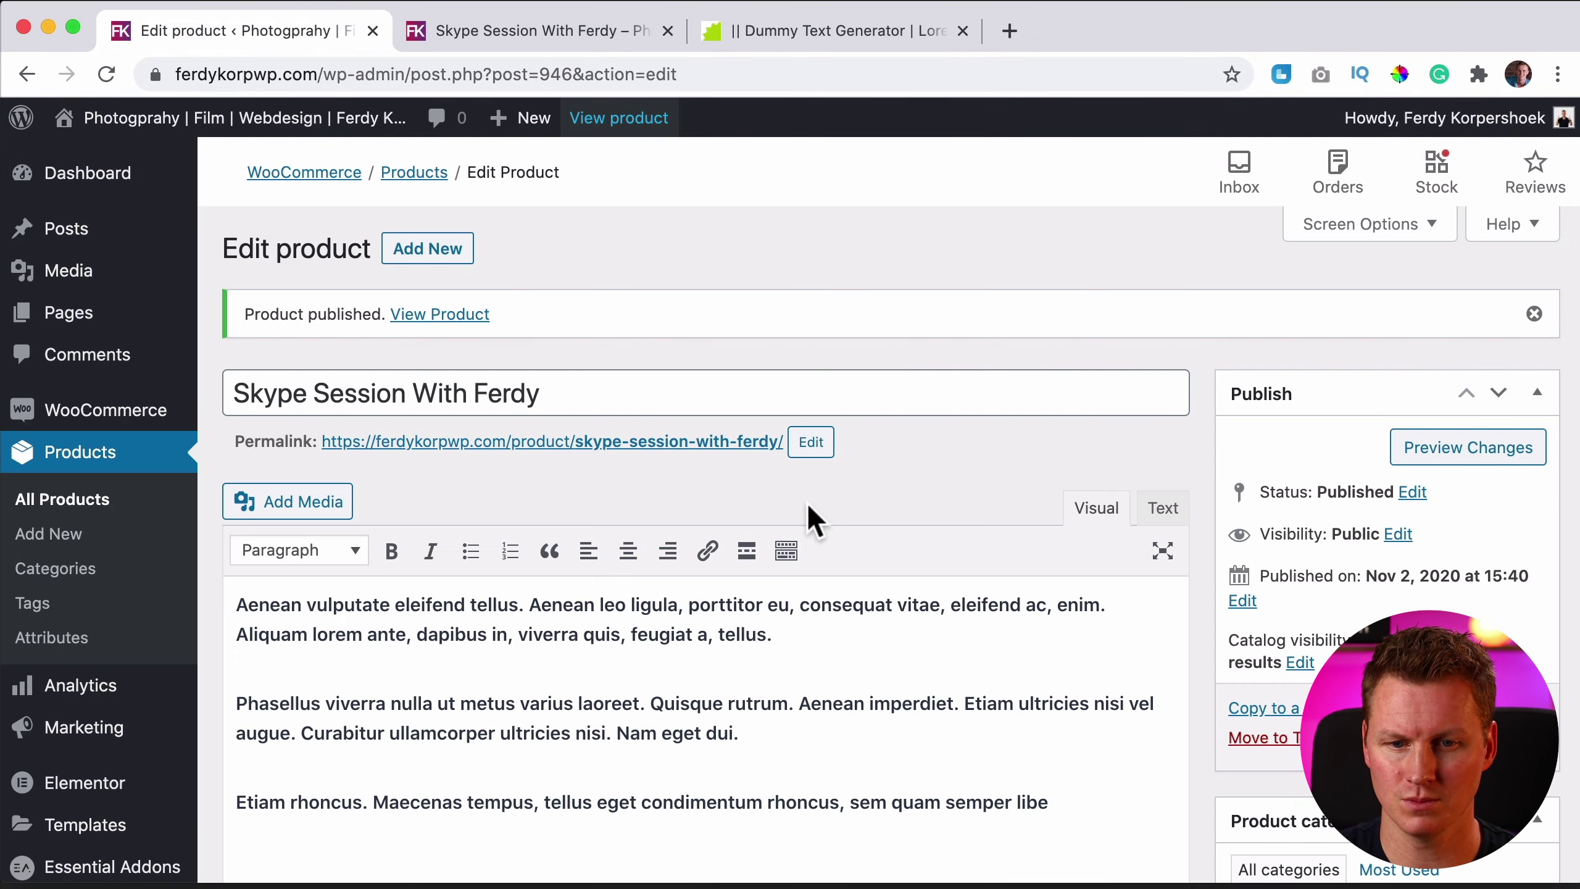
{"action": "scroll", "coordinate": [659, 514], "scroll_direction": "down", "scroll_amount": 7}
{"action": "scroll", "coordinate": [659, 514], "scroll_direction": "down", "scroll_amount": 4}
{"action": "scroll", "coordinate": [659, 514], "scroll_direction": "down", "scroll_amount": 6}
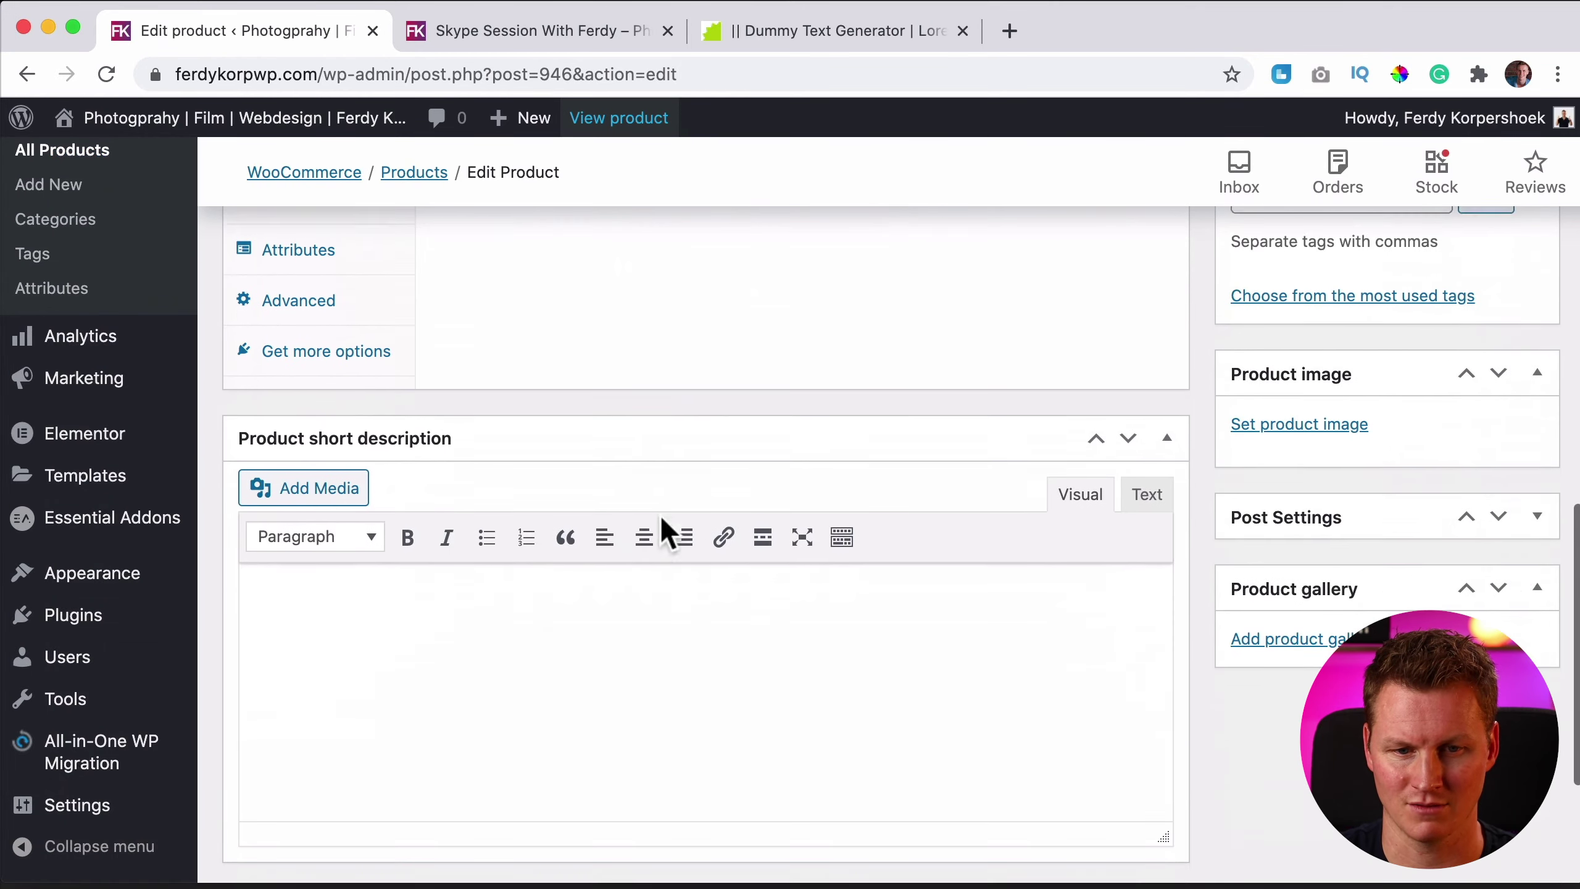
{"action": "left_click", "coordinate": [504, 635]}
{"action": "type", "text": "Choose the amount of minutes."}
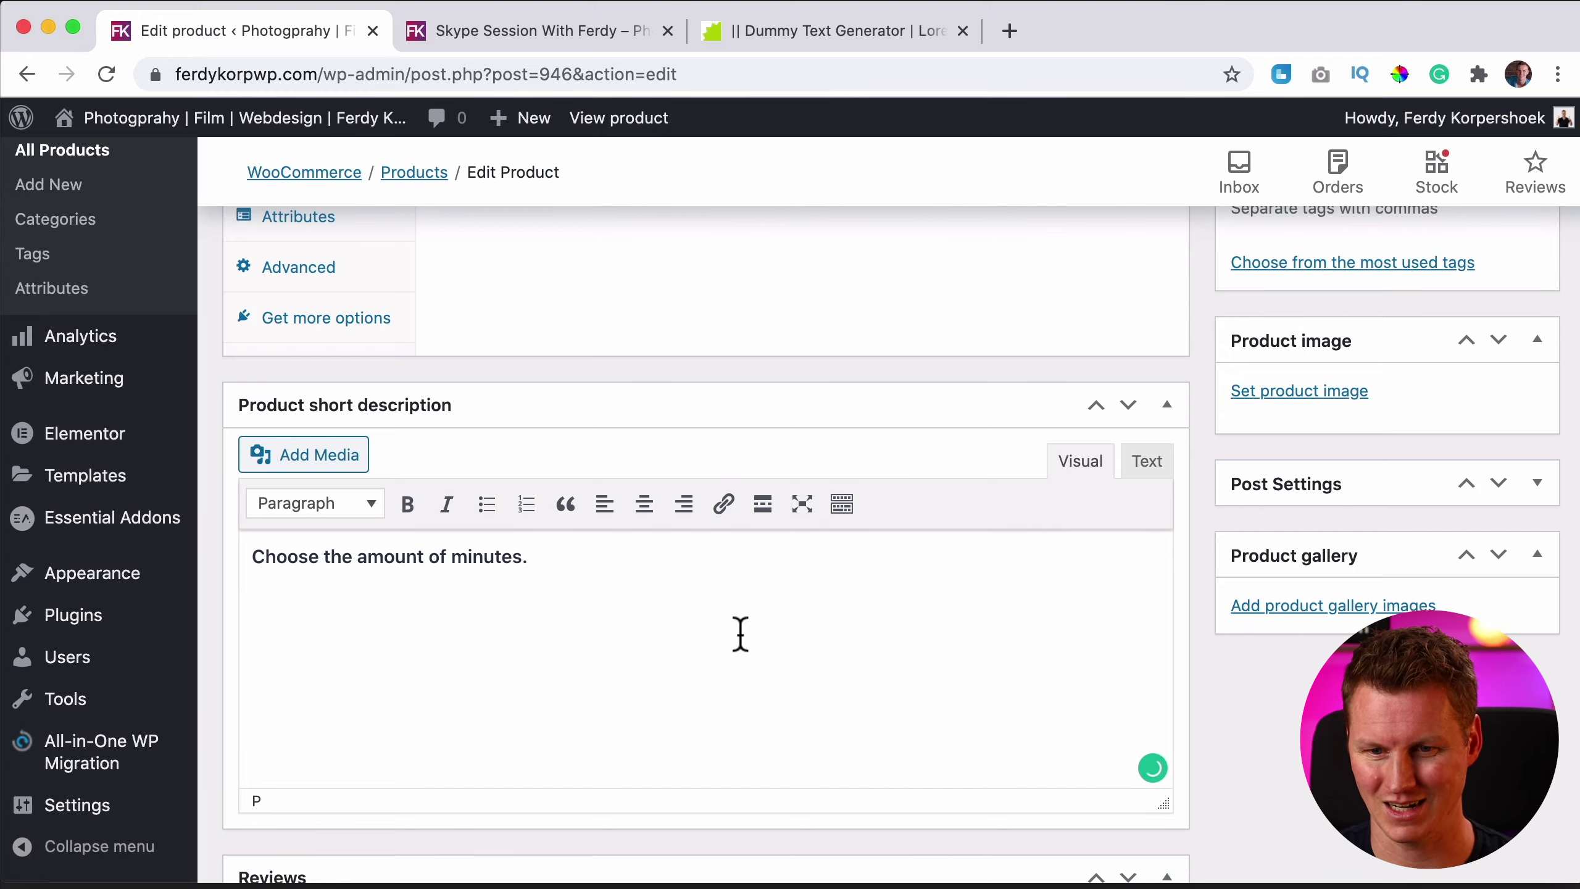
{"action": "scroll", "coordinate": [740, 634], "scroll_direction": "down", "scroll_amount": 5}
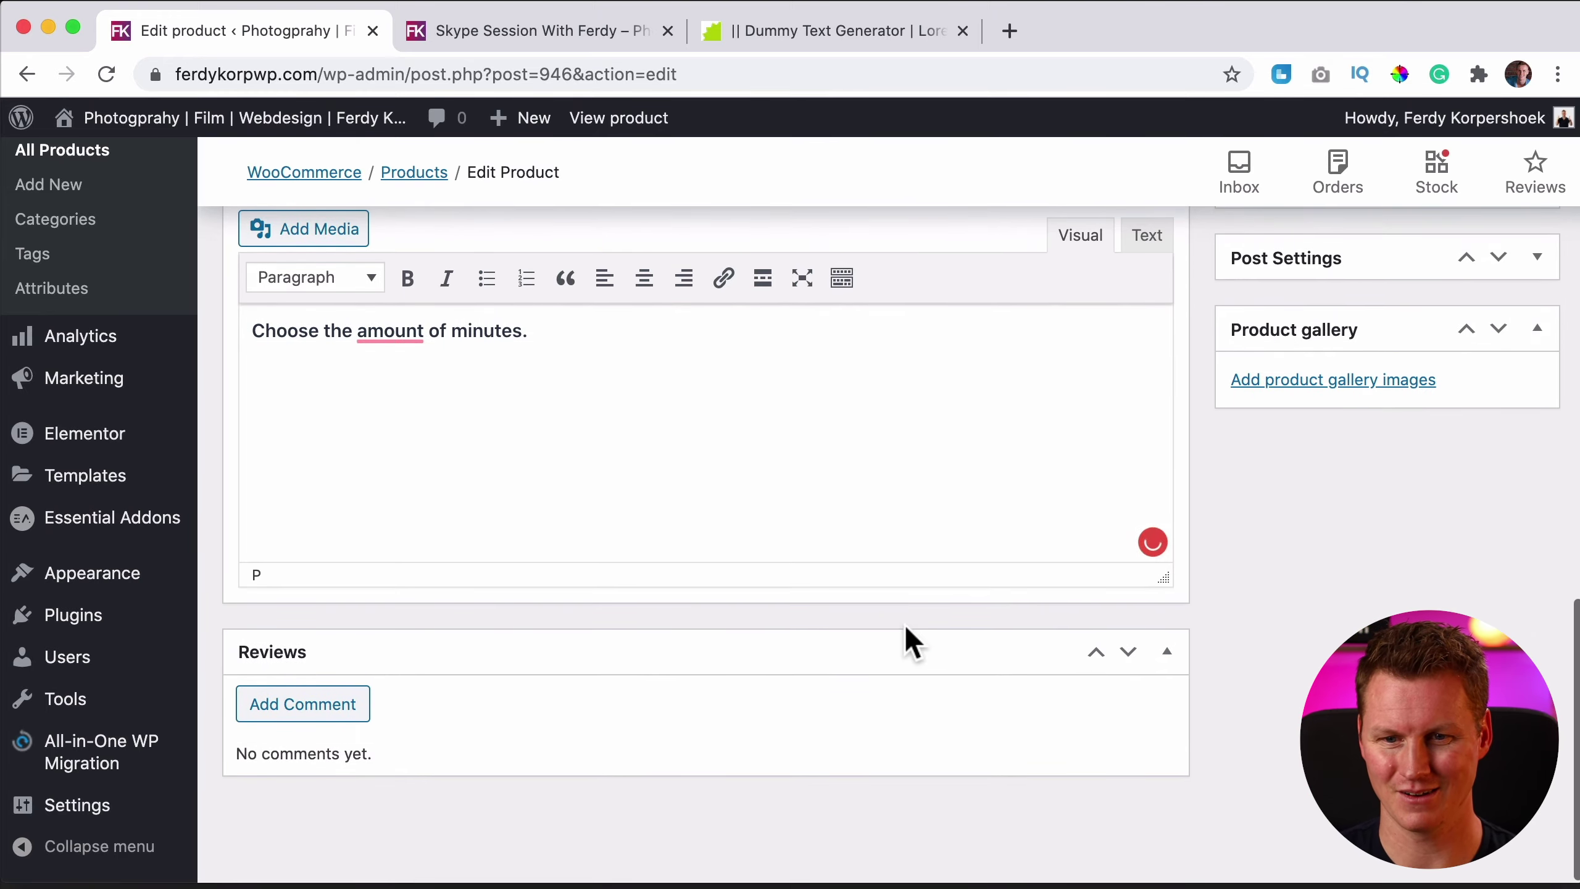
{"action": "scroll", "coordinate": [906, 639], "scroll_direction": "up", "scroll_amount": 3}
{"action": "scroll", "coordinate": [903, 628], "scroll_direction": "up", "scroll_amount": 7}
- Set the product type to Grouped product and enter SKU 00008
{"action": "scroll", "coordinate": [746, 613], "scroll_direction": "up", "scroll_amount": 10}
{"action": "scroll", "coordinate": [619, 597], "scroll_direction": "down", "scroll_amount": 9}
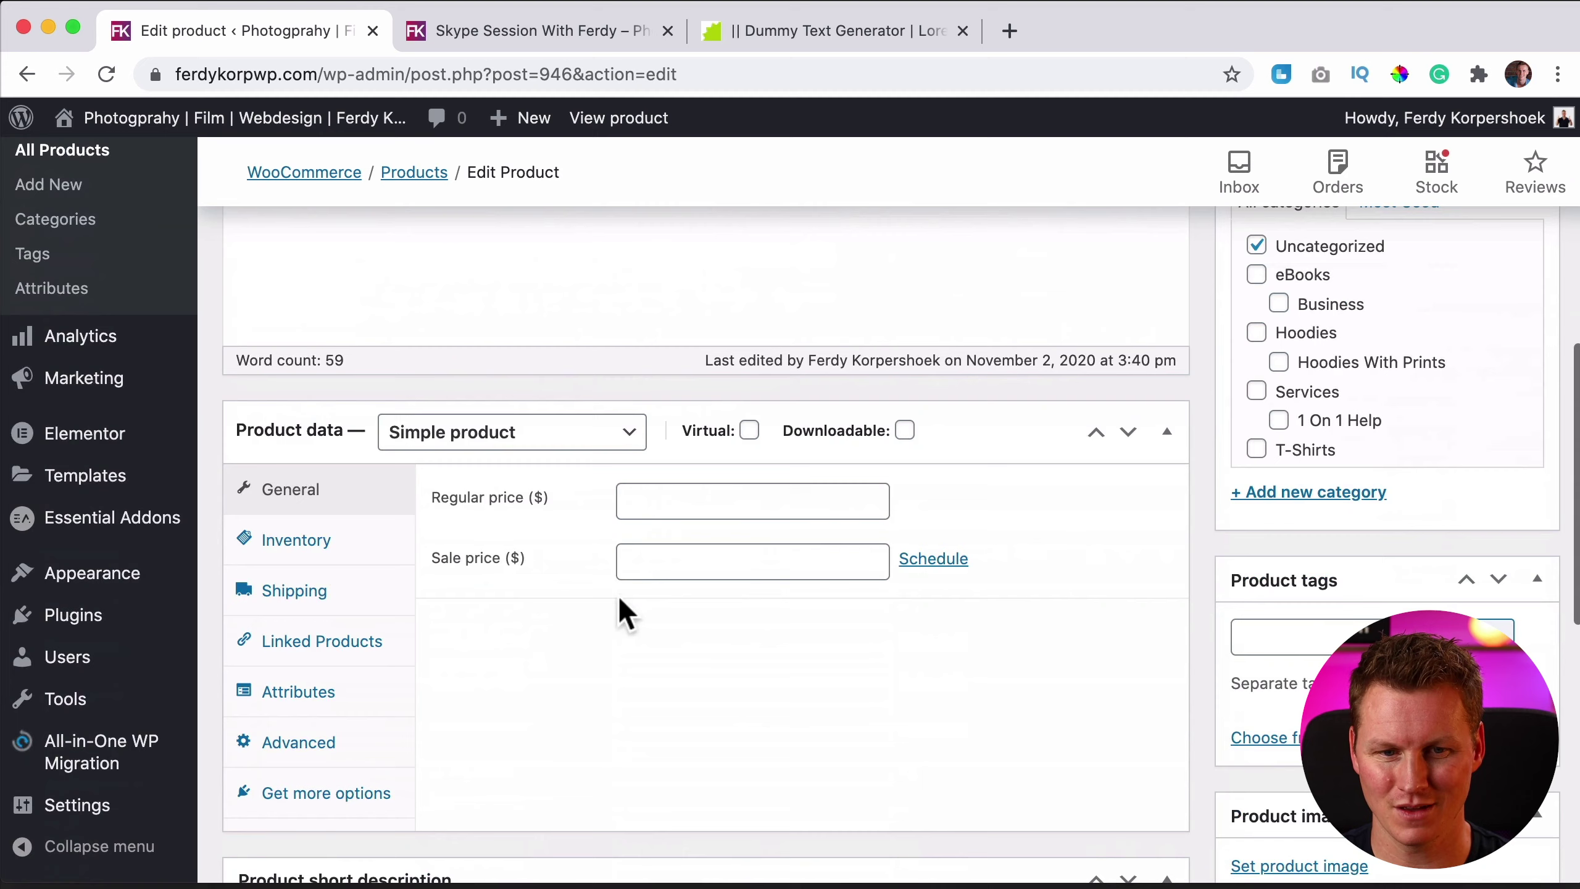
{"action": "left_click", "coordinate": [417, 443]}
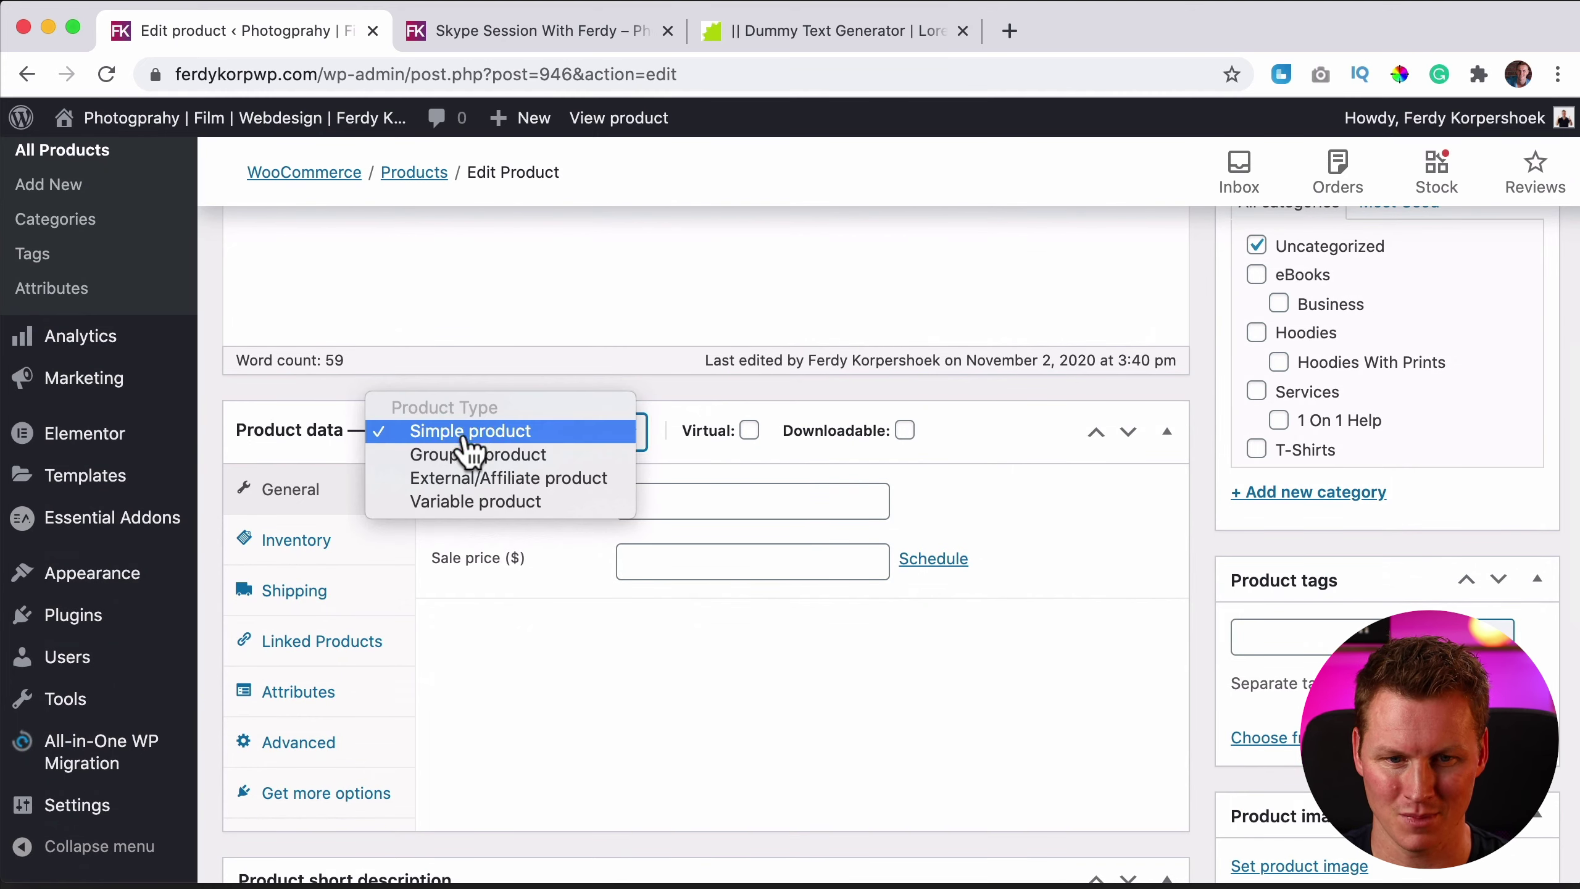
{"action": "left_click", "coordinate": [471, 461]}
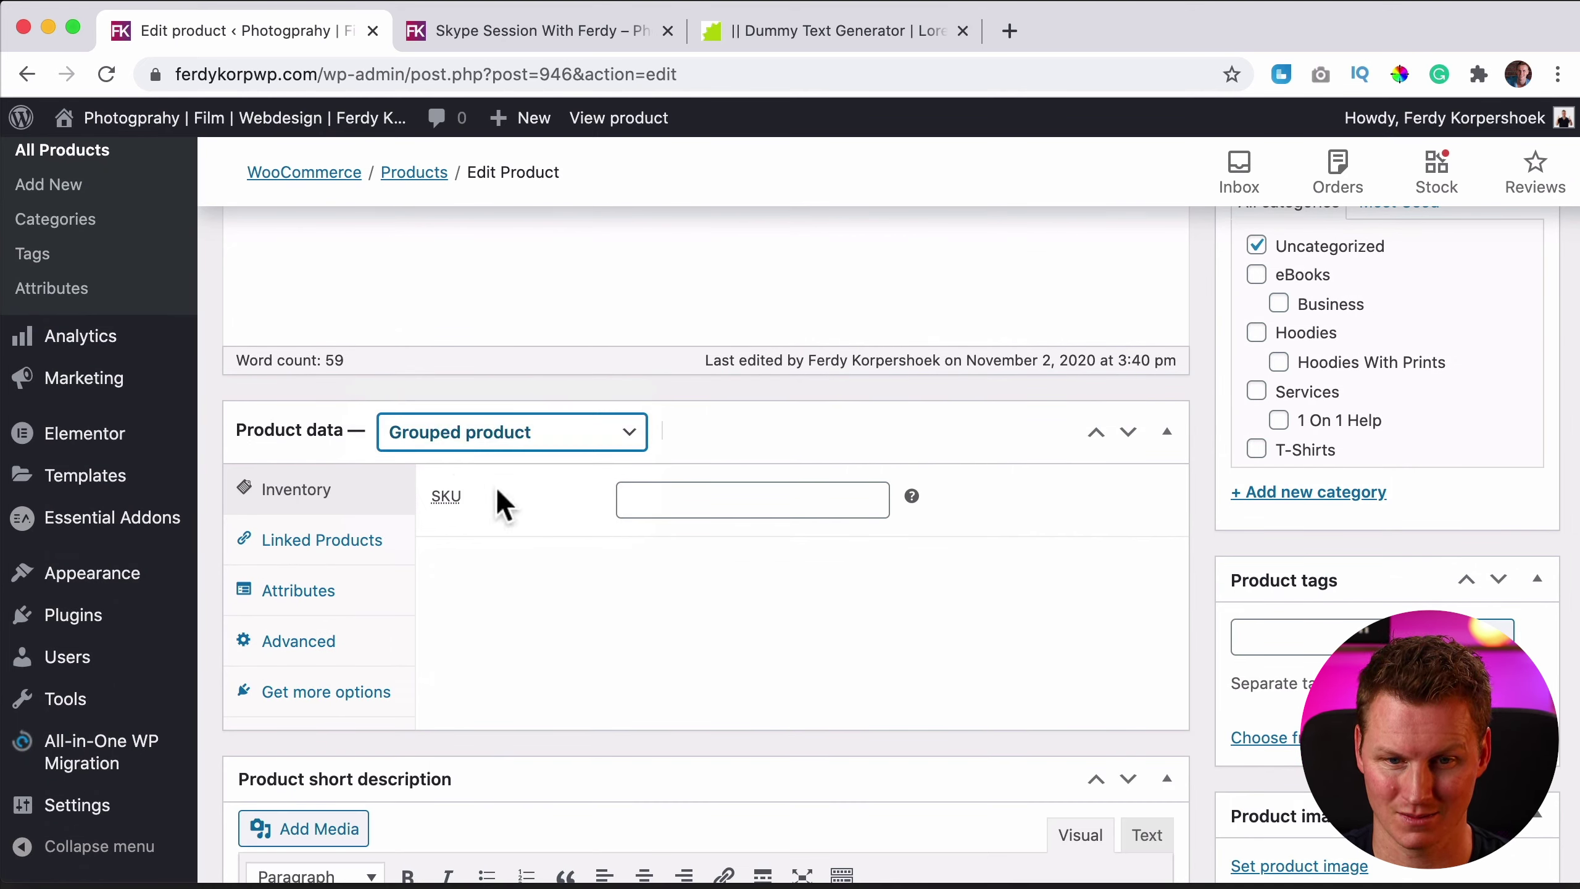
{"action": "left_click", "coordinate": [734, 503]}
{"action": "type", "text": "00008"}
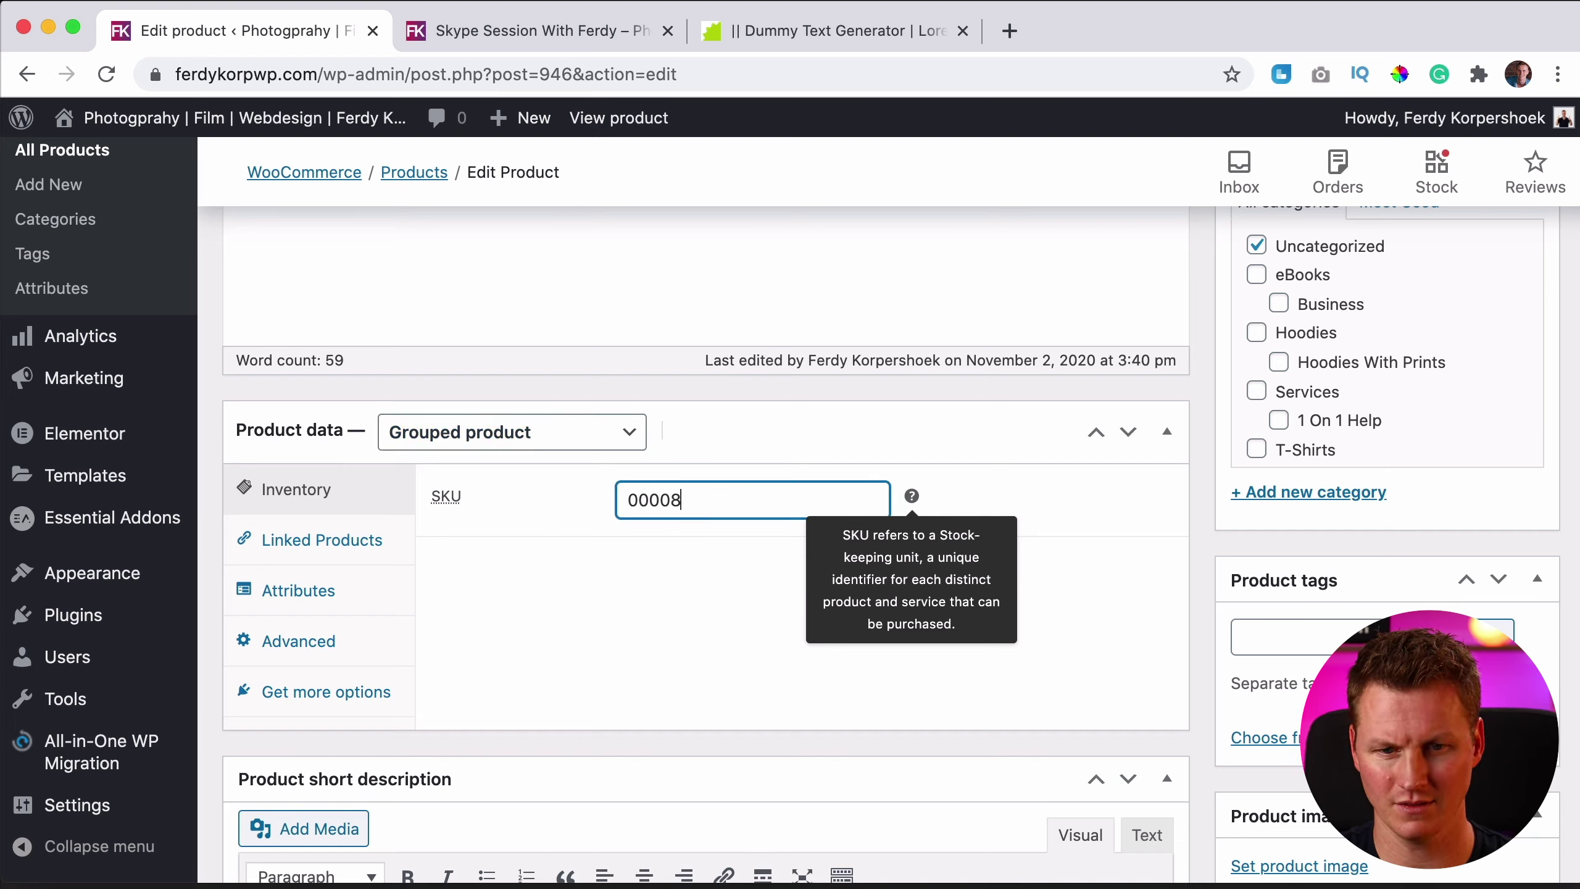
{"action": "left_click", "coordinate": [523, 701]}
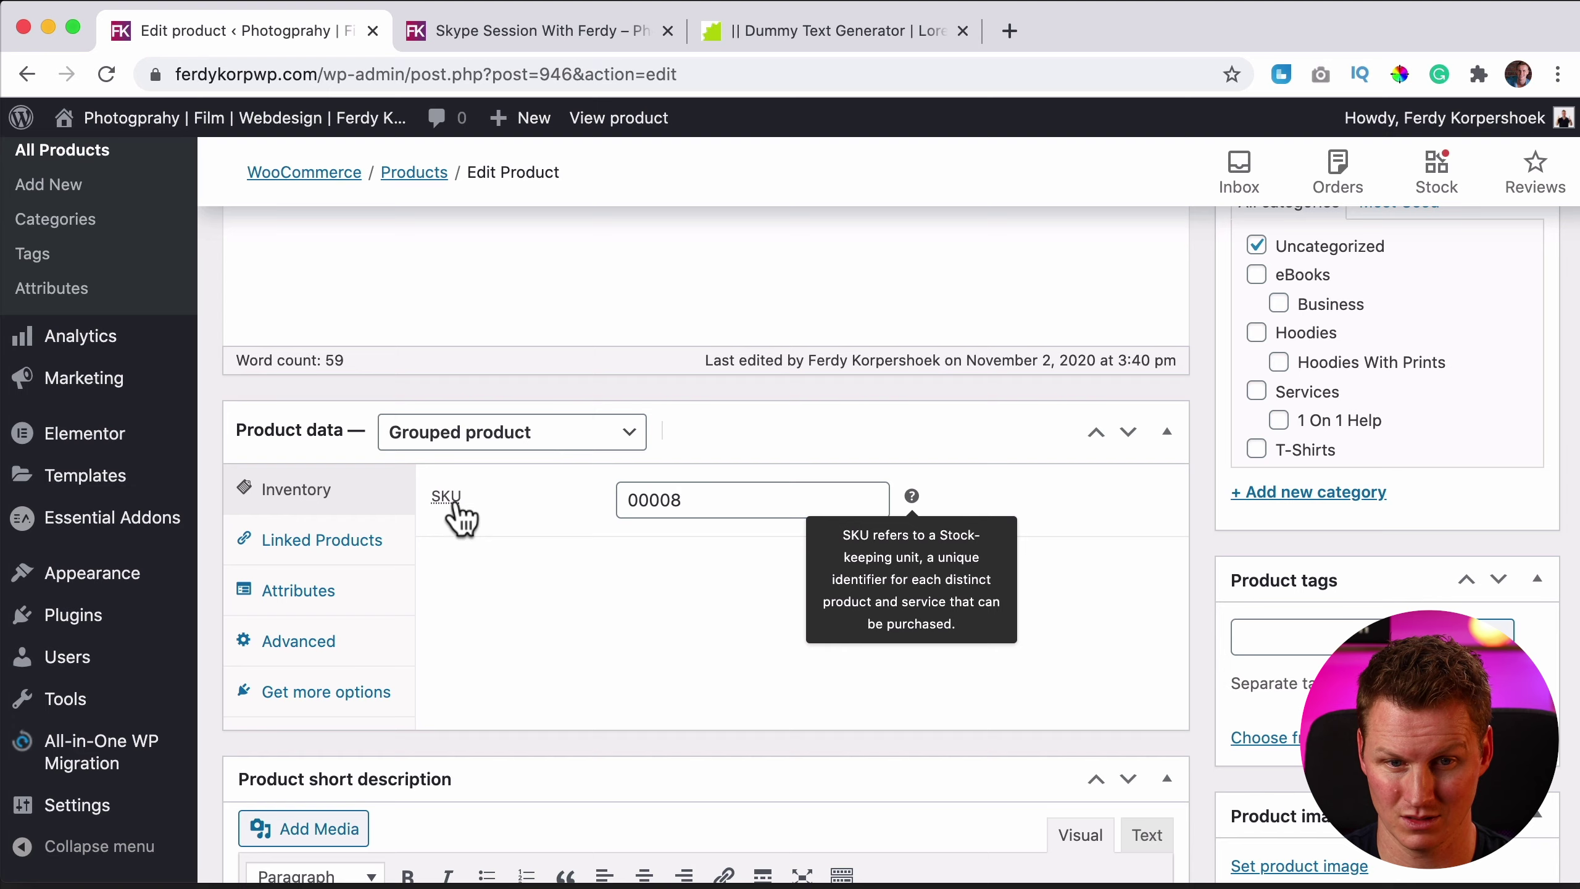
- Look through the Linked Products, Attributes, Advanced and Get more options tabs, then return to Inventory
{"action": "left_click", "coordinate": [305, 546]}
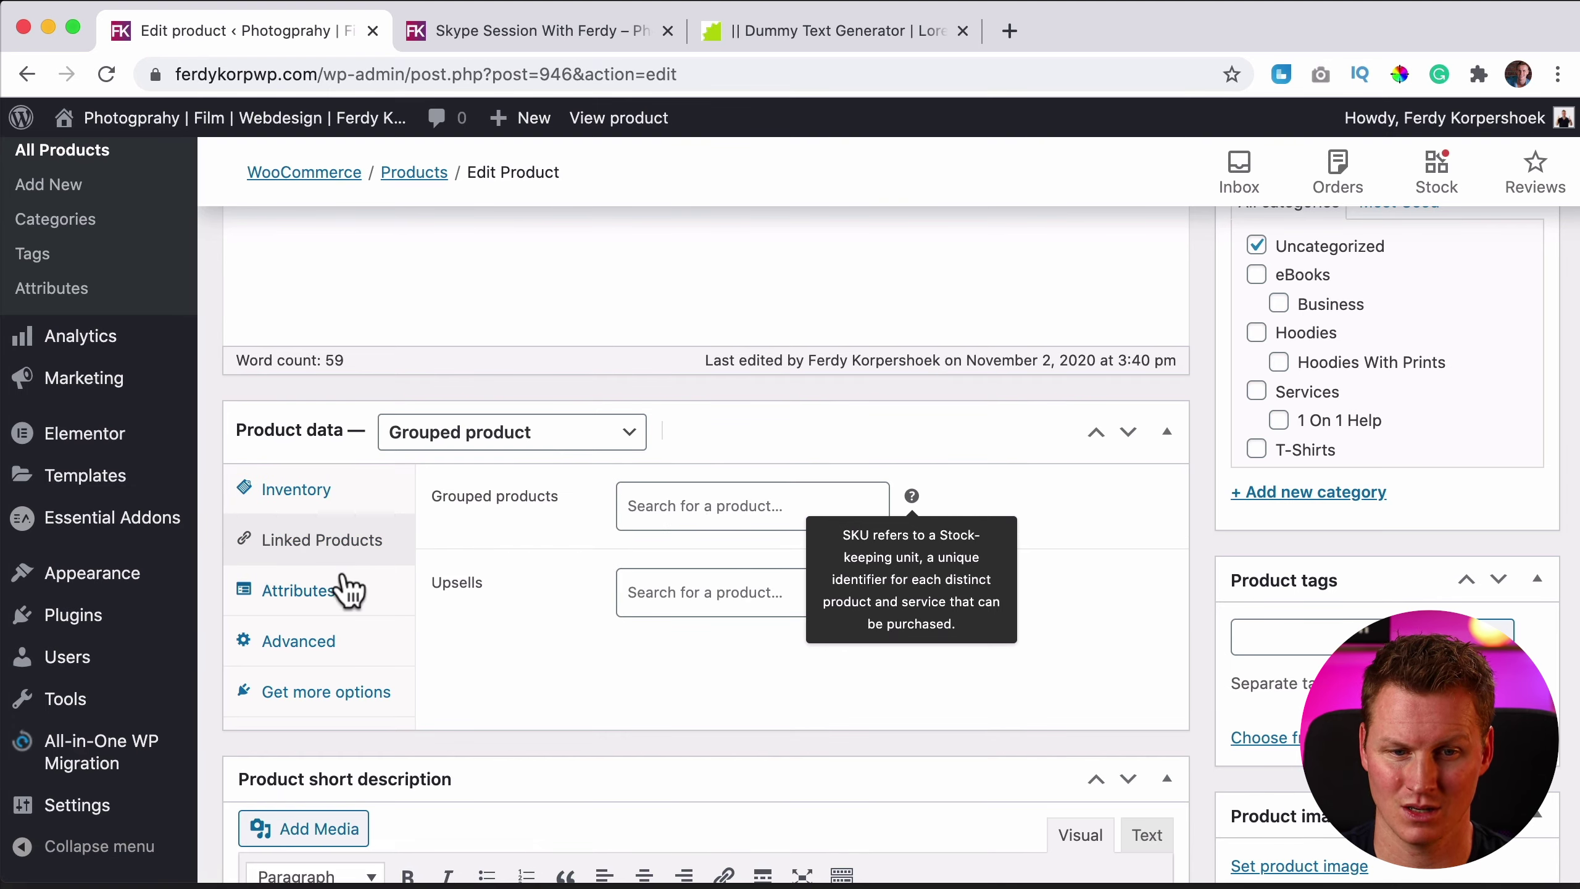
{"action": "left_click", "coordinate": [317, 594]}
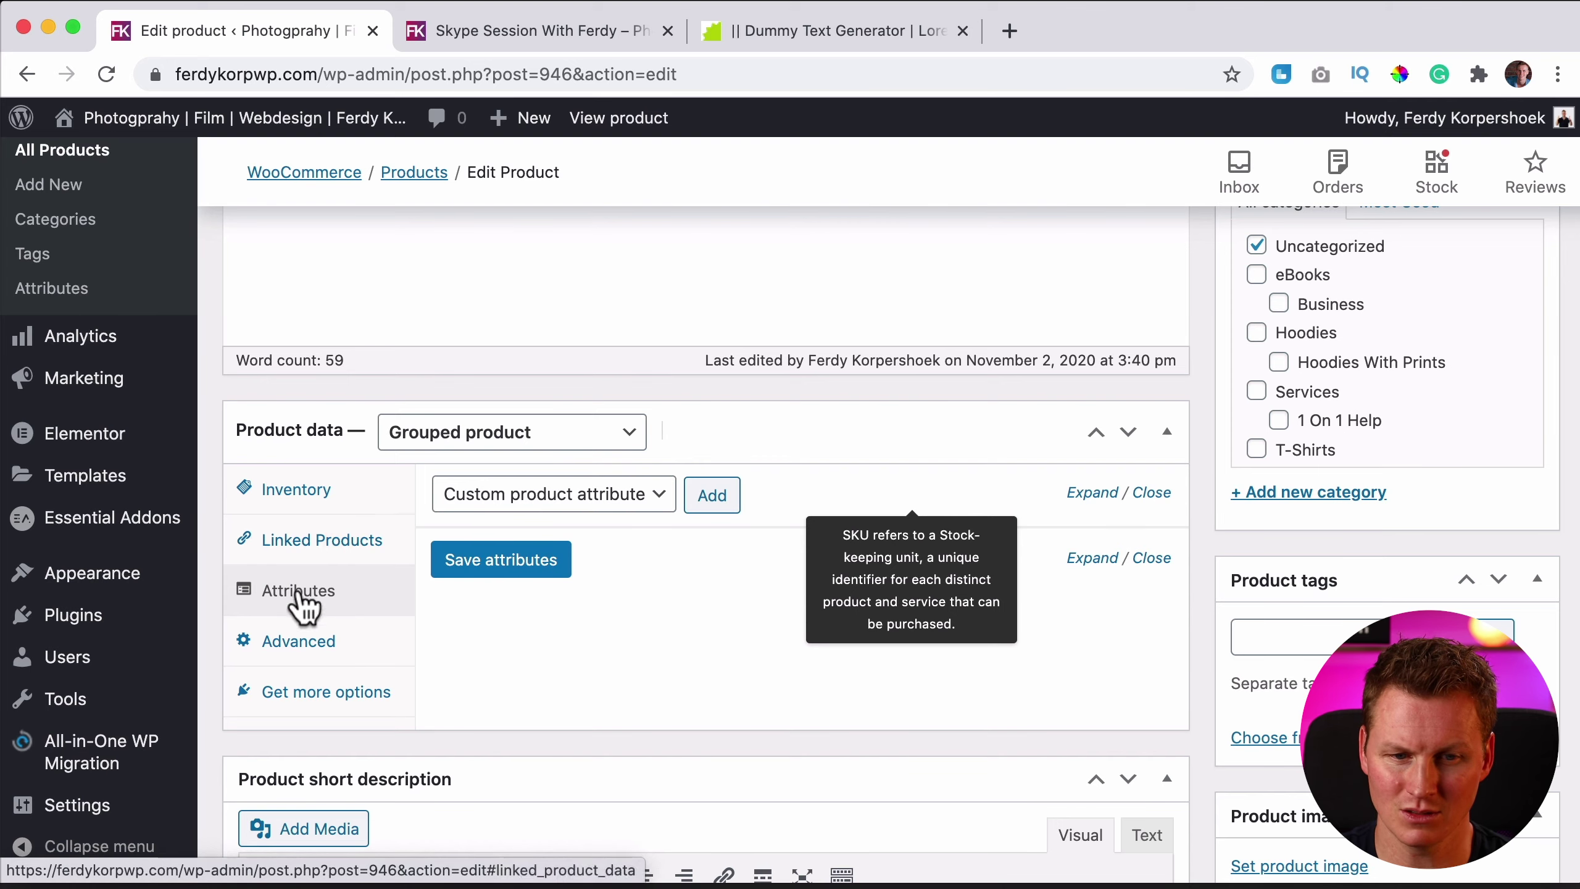
{"action": "left_click", "coordinate": [312, 647]}
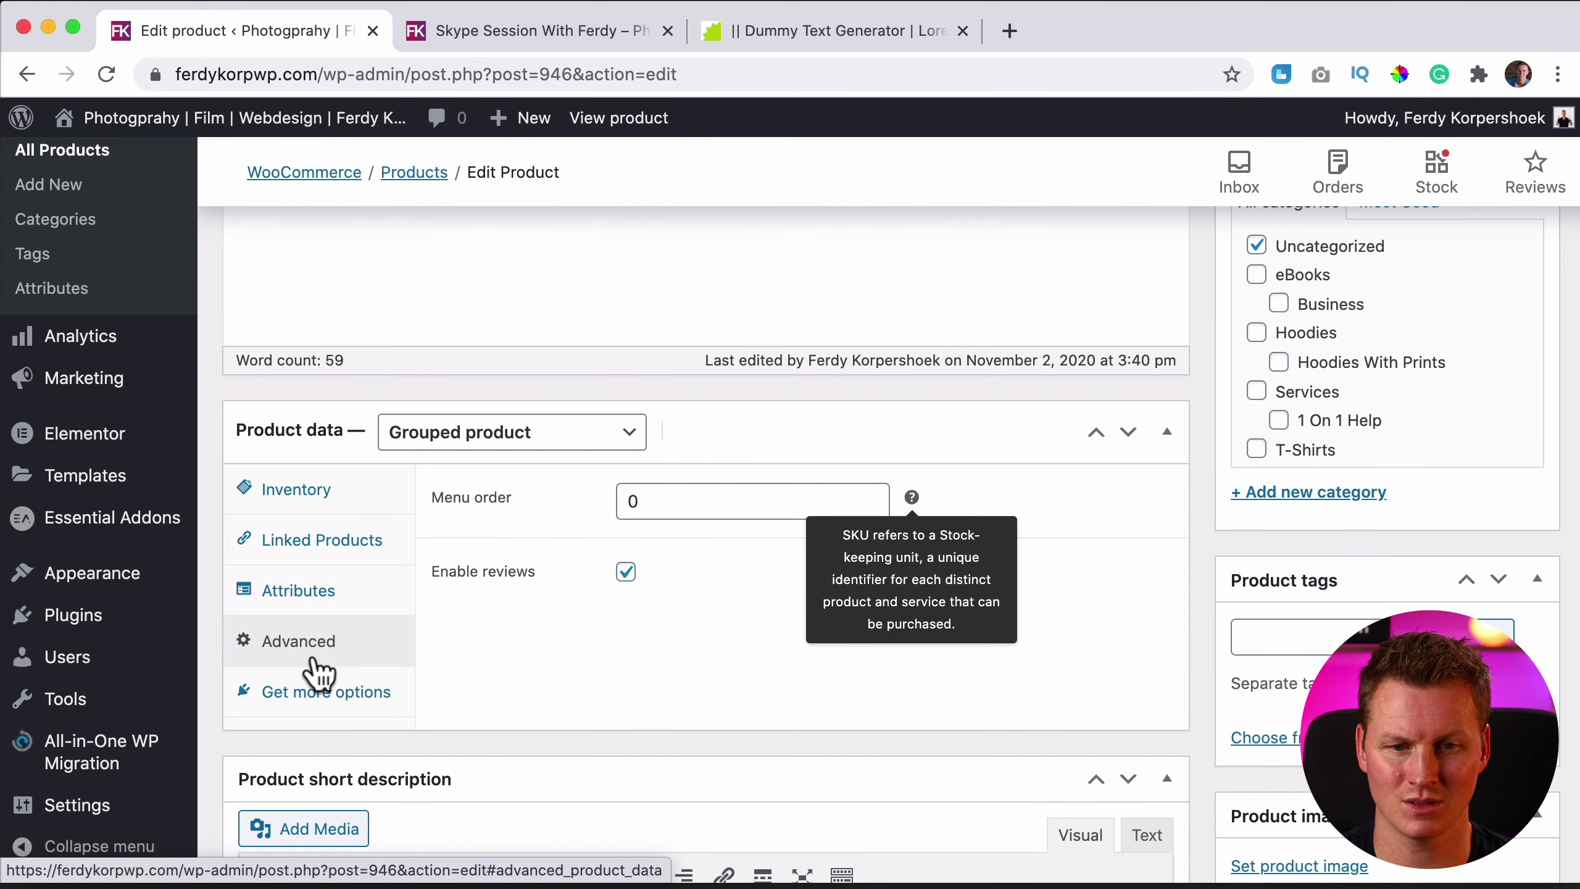
{"action": "left_click", "coordinate": [318, 692]}
{"action": "left_click", "coordinate": [314, 498]}
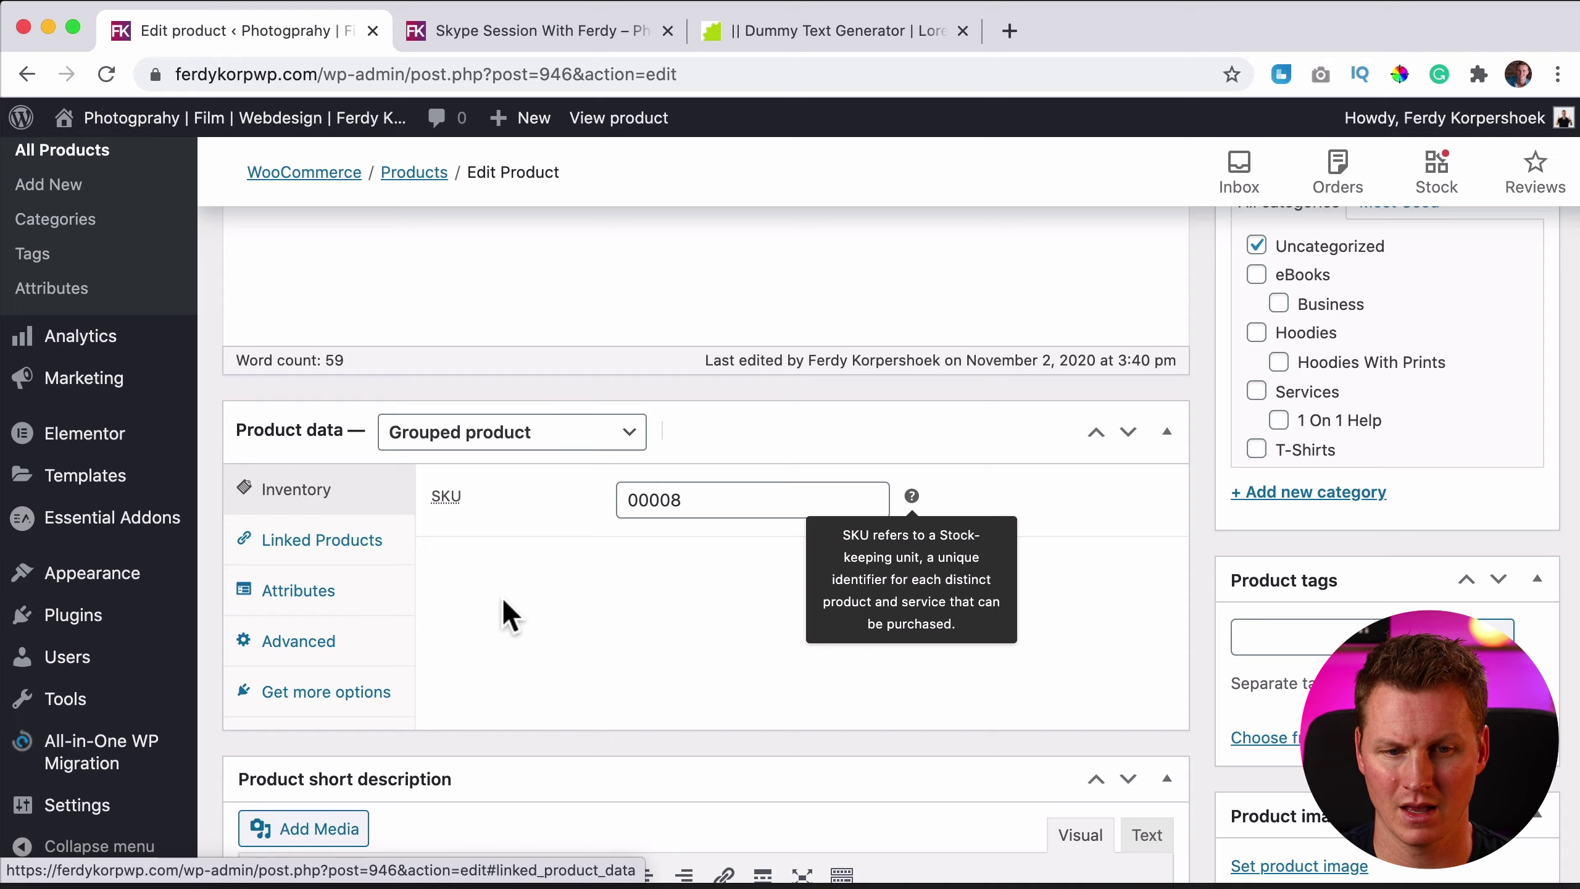
{"action": "scroll", "coordinate": [501, 595], "scroll_direction": "down", "scroll_amount": 4}
- Set Skype-Call.jpg from the Media Library as the product image
{"action": "scroll", "coordinate": [1128, 589], "scroll_direction": "down", "scroll_amount": 4}
{"action": "scroll", "coordinate": [1278, 595], "scroll_direction": "down", "scroll_amount": 5}
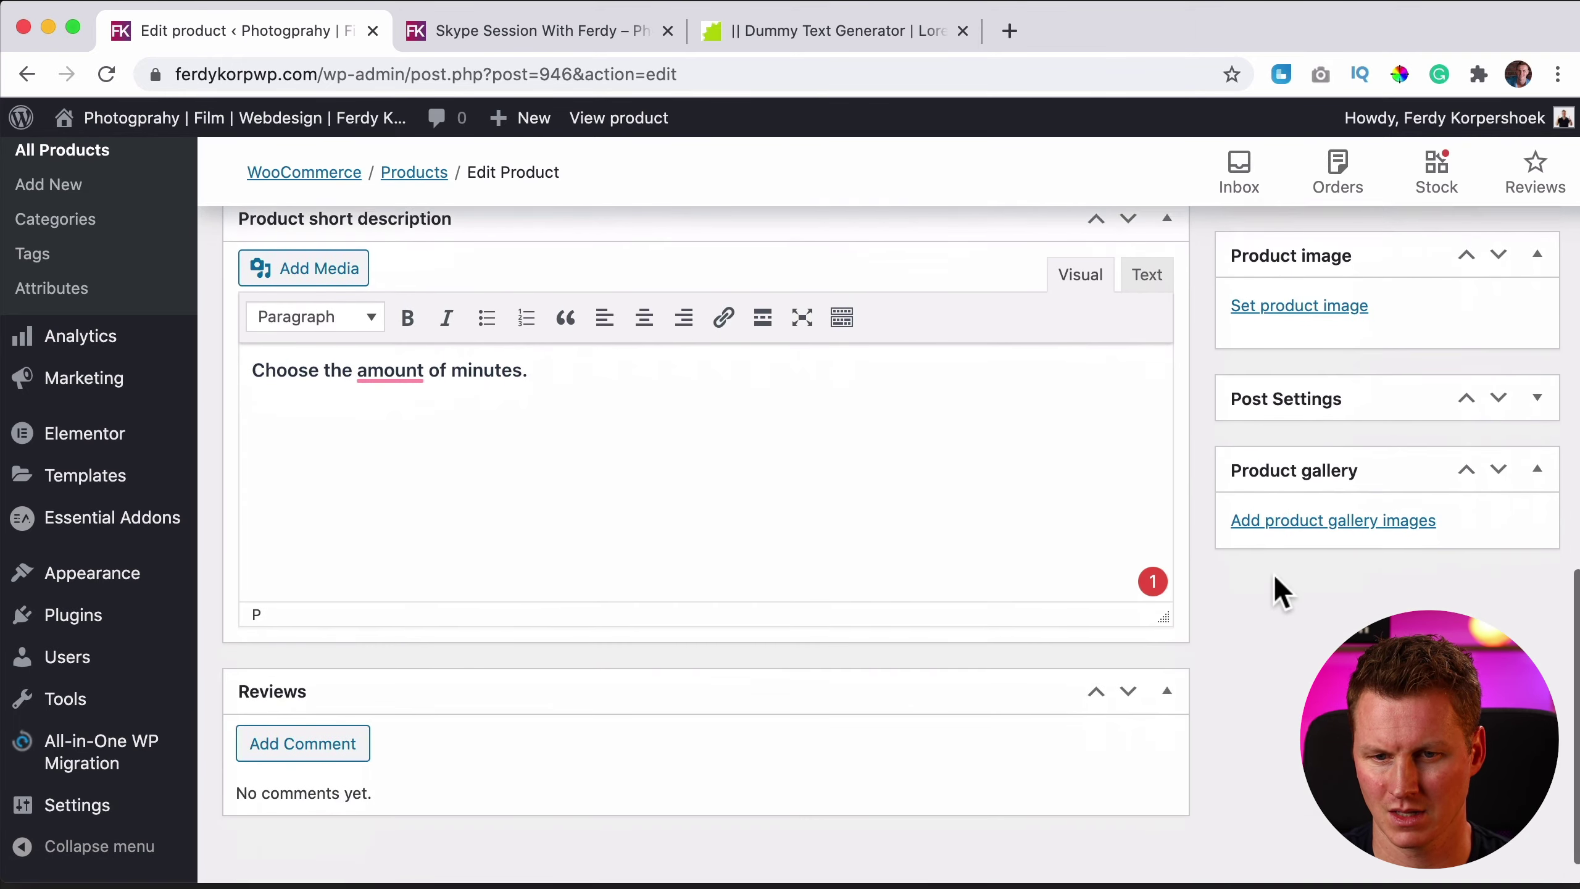
{"action": "scroll", "coordinate": [1277, 593], "scroll_direction": "up", "scroll_amount": 2}
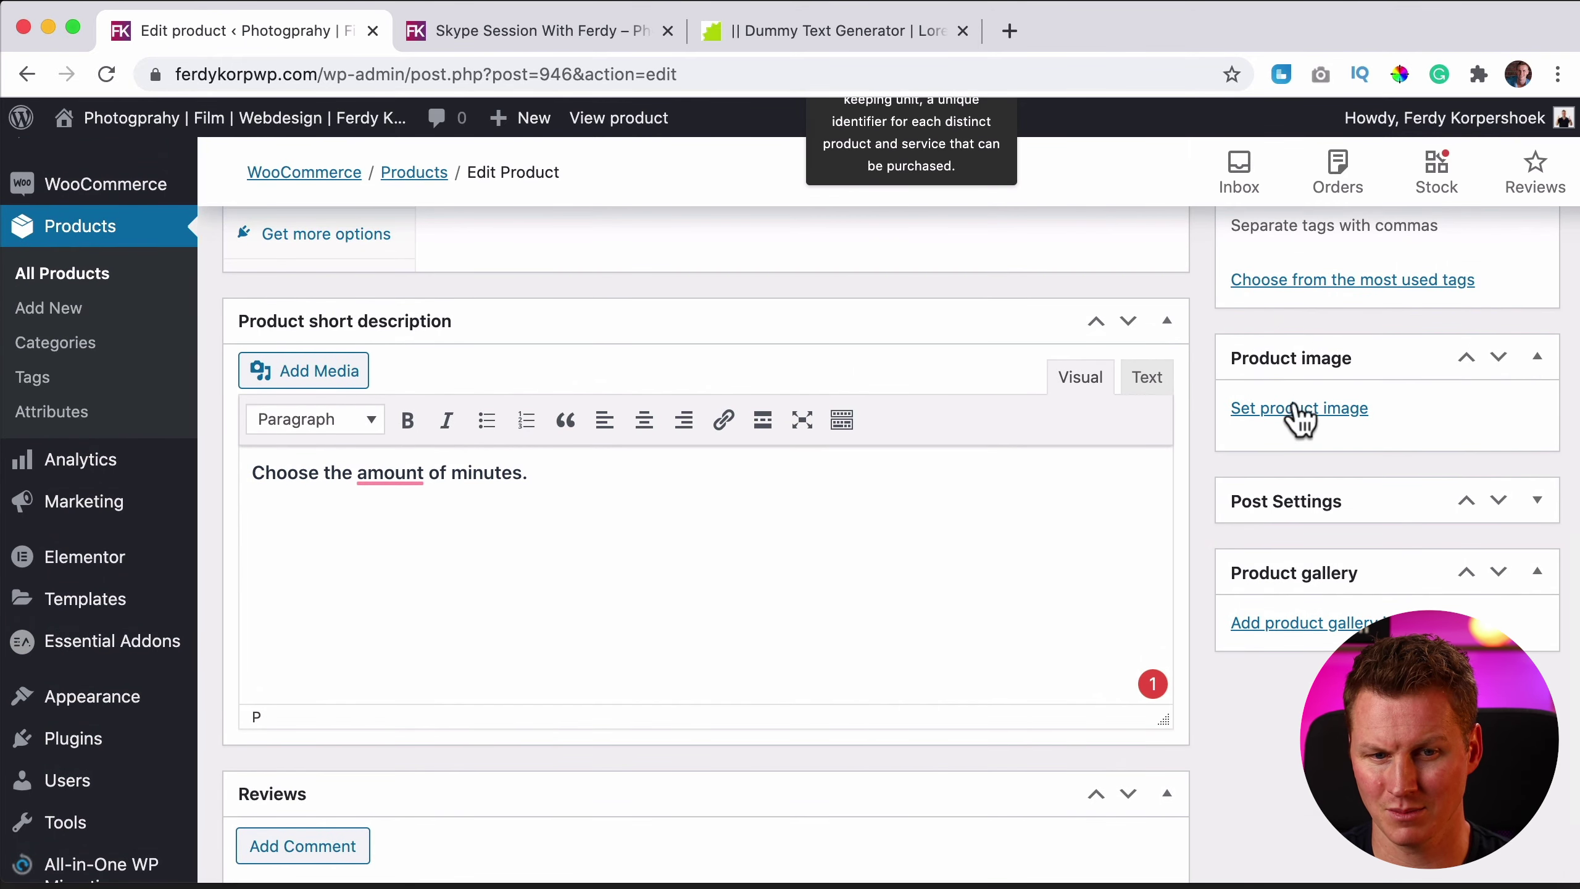
{"action": "left_click", "coordinate": [1292, 413]}
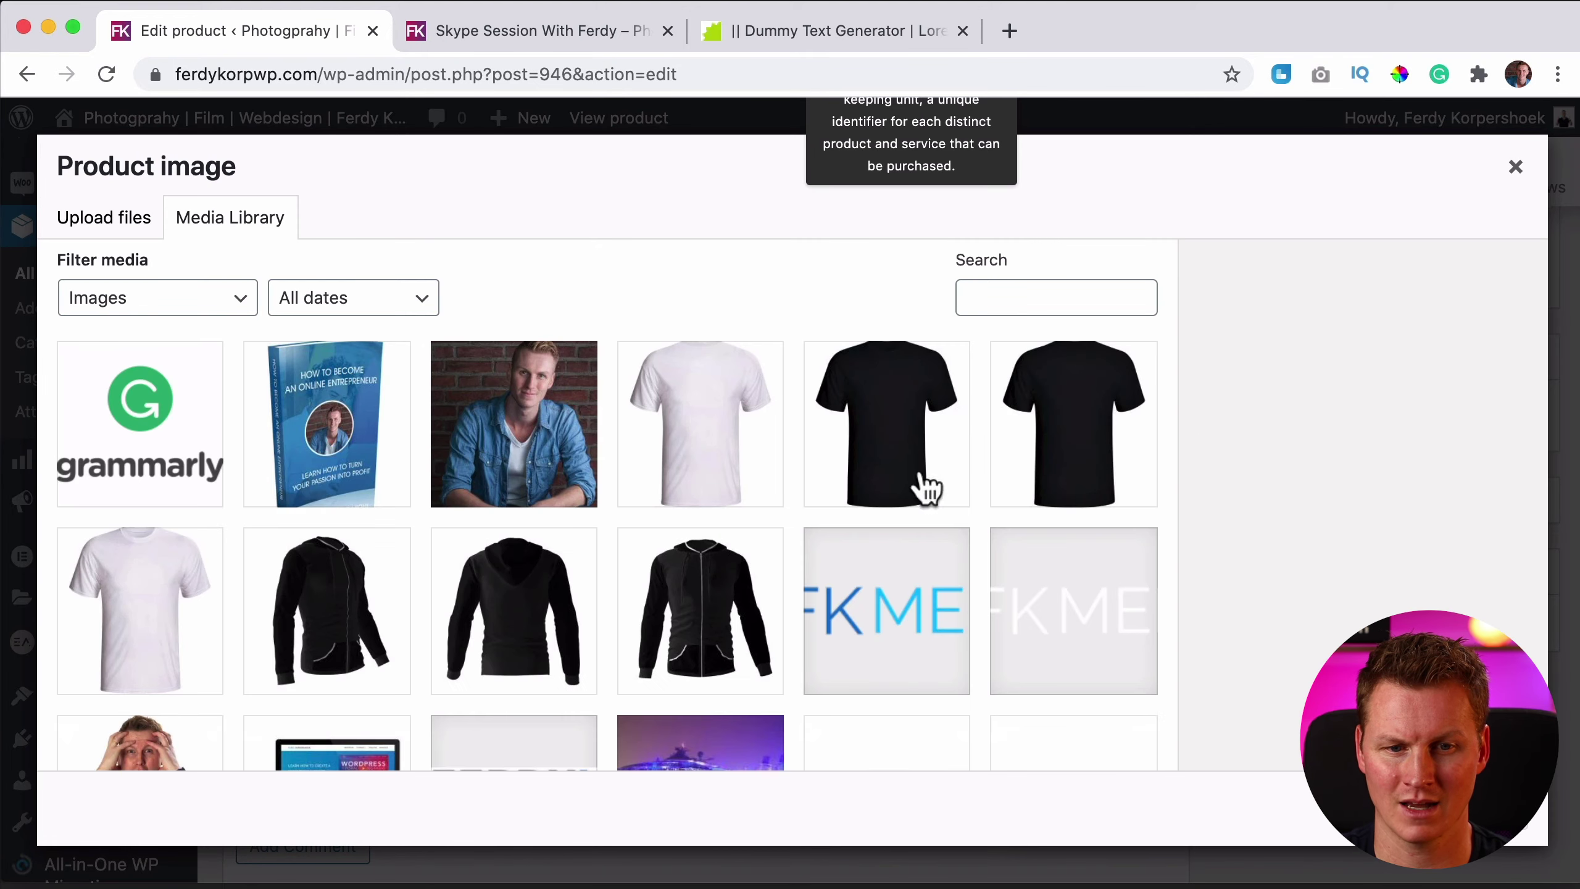
{"action": "left_click", "coordinate": [520, 428]}
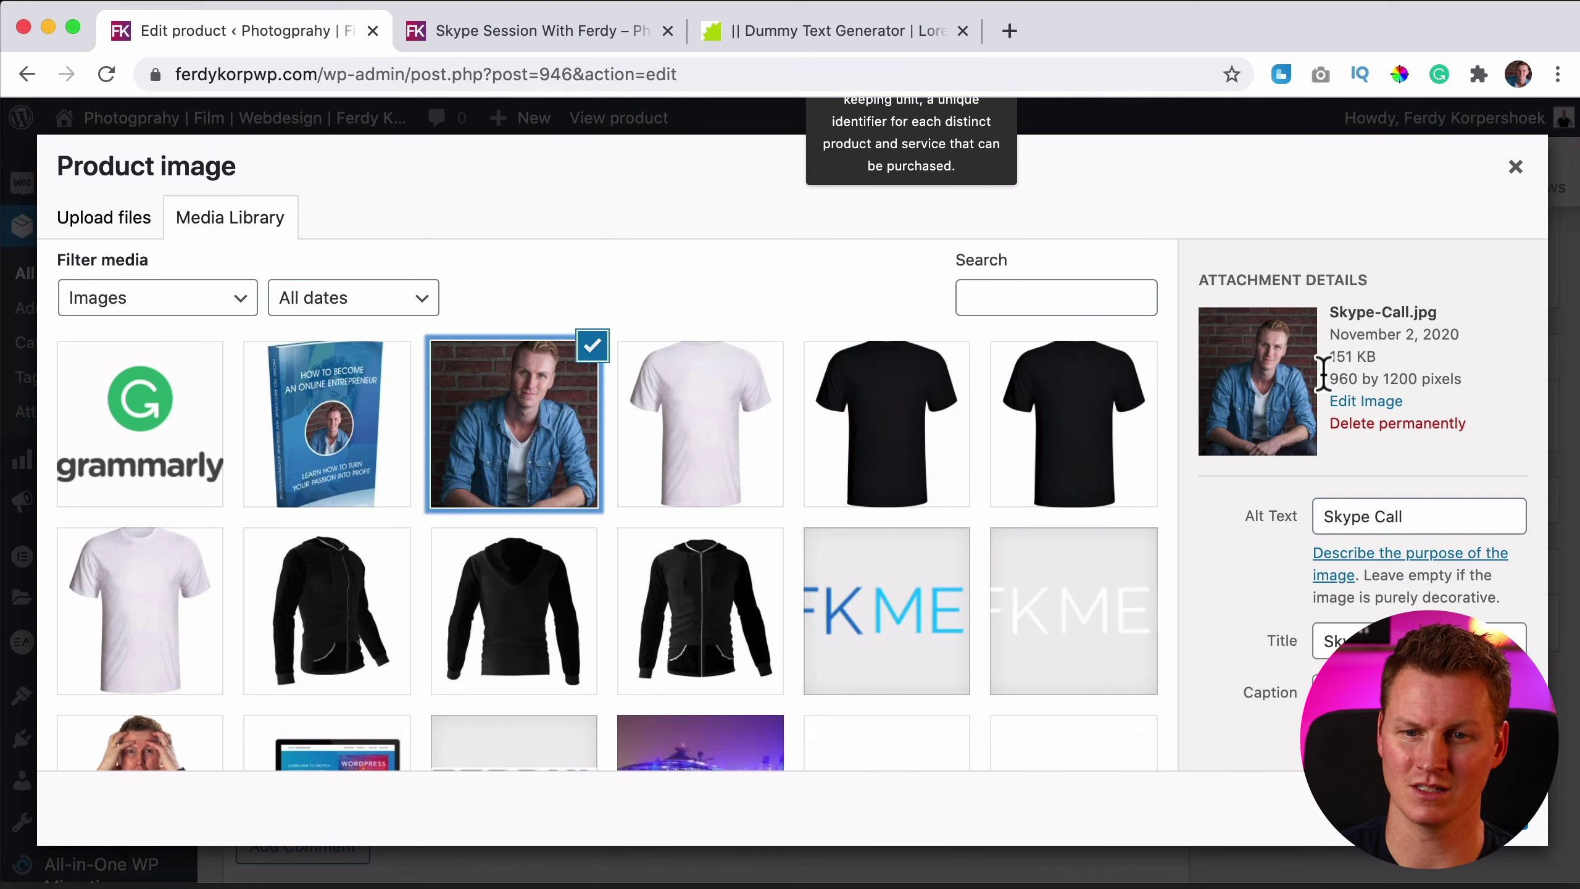
{"action": "left_click", "coordinate": [1486, 808]}
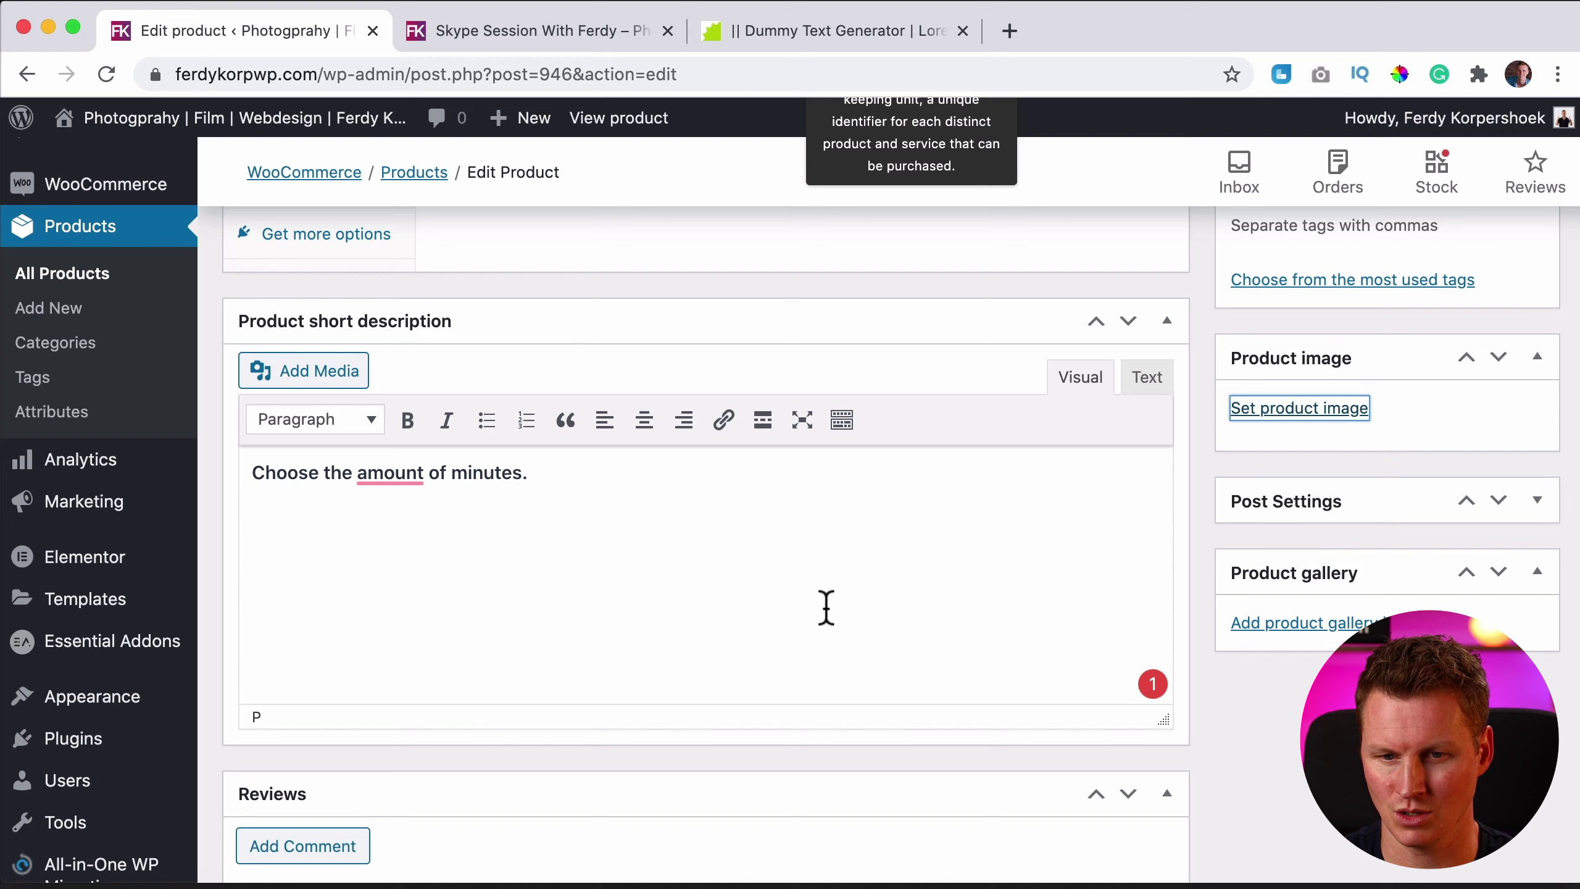
{"action": "scroll", "coordinate": [1359, 522], "scroll_direction": "down", "scroll_amount": 2}
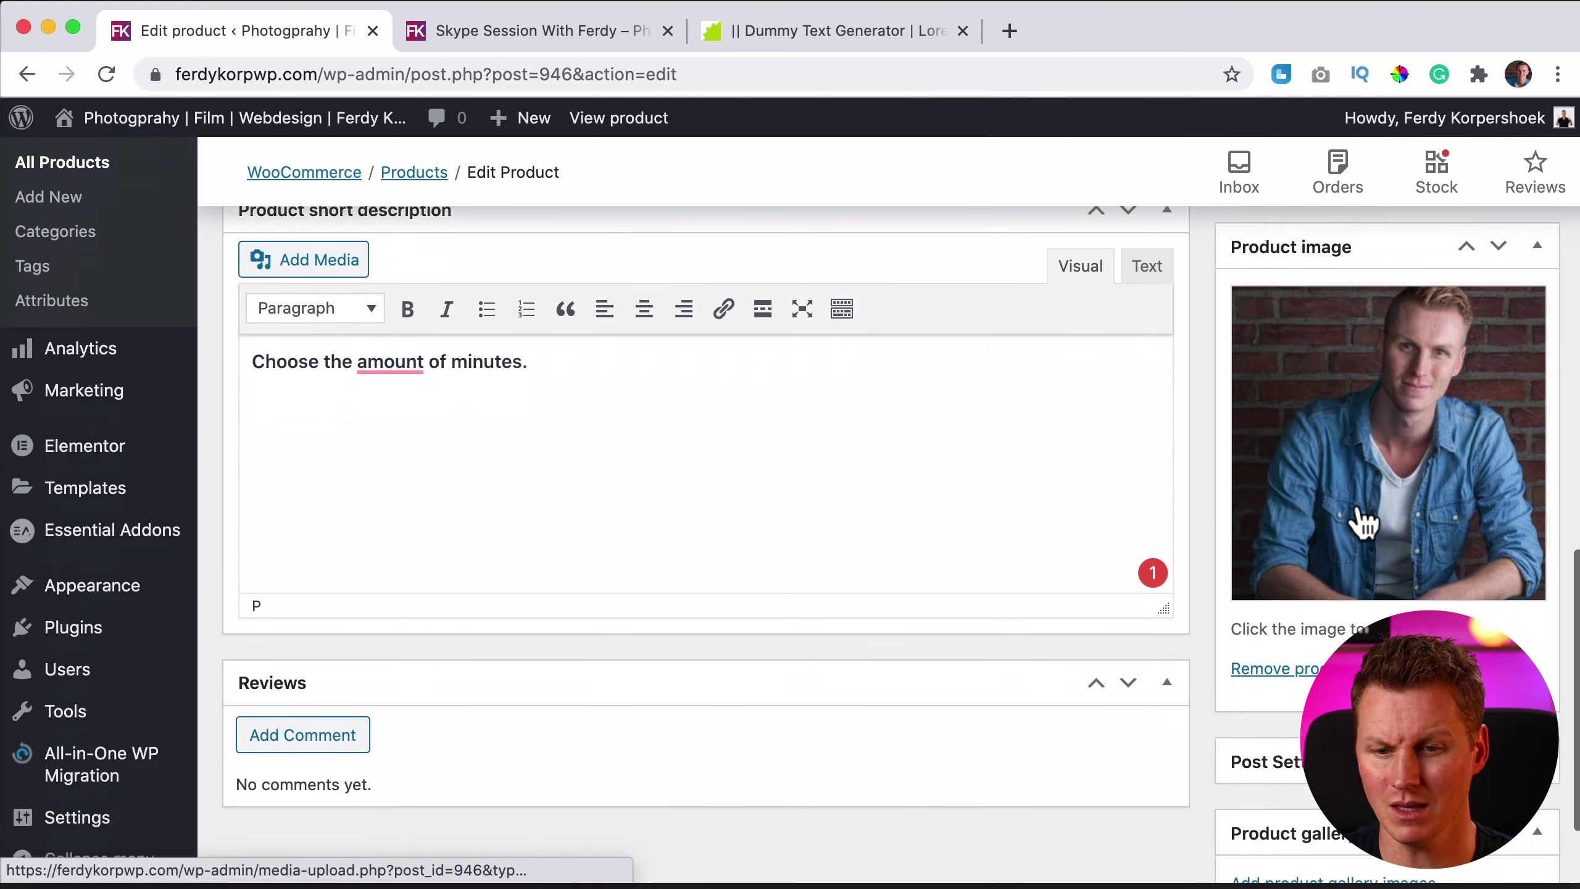
{"action": "scroll", "coordinate": [1307, 648], "scroll_direction": "down", "scroll_amount": 2}
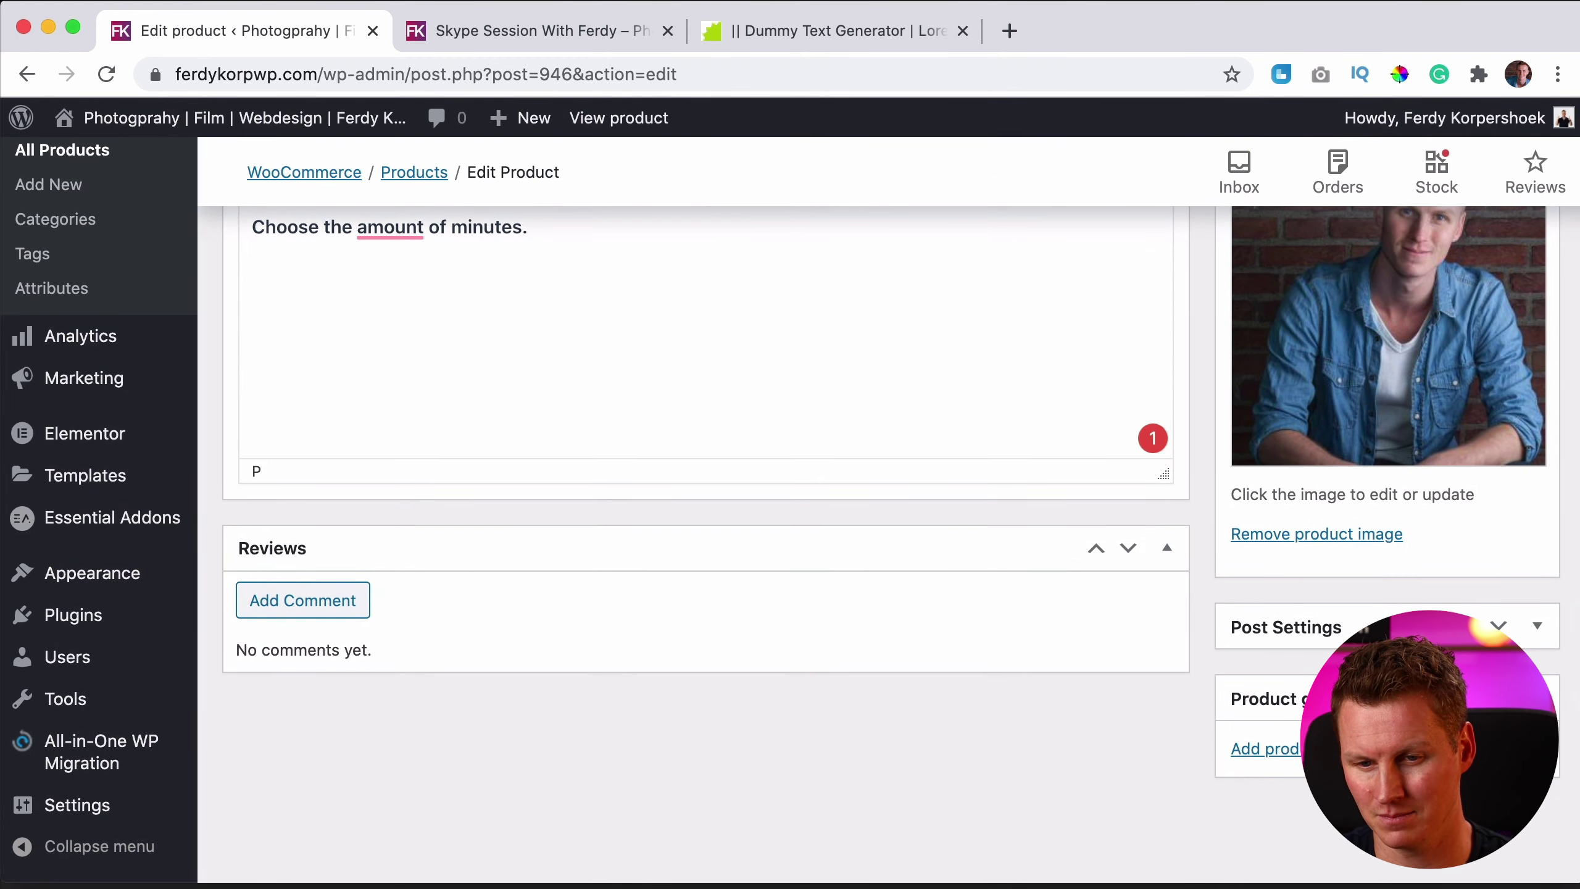
{"action": "scroll", "coordinate": [1337, 622], "scroll_direction": "up", "scroll_amount": 3}
- Create a Skype Sessions category under parent Services and tick Services
{"action": "scroll", "coordinate": [1351, 522], "scroll_direction": "up", "scroll_amount": 5}
{"action": "scroll", "coordinate": [1351, 525], "scroll_direction": "up", "scroll_amount": 4}
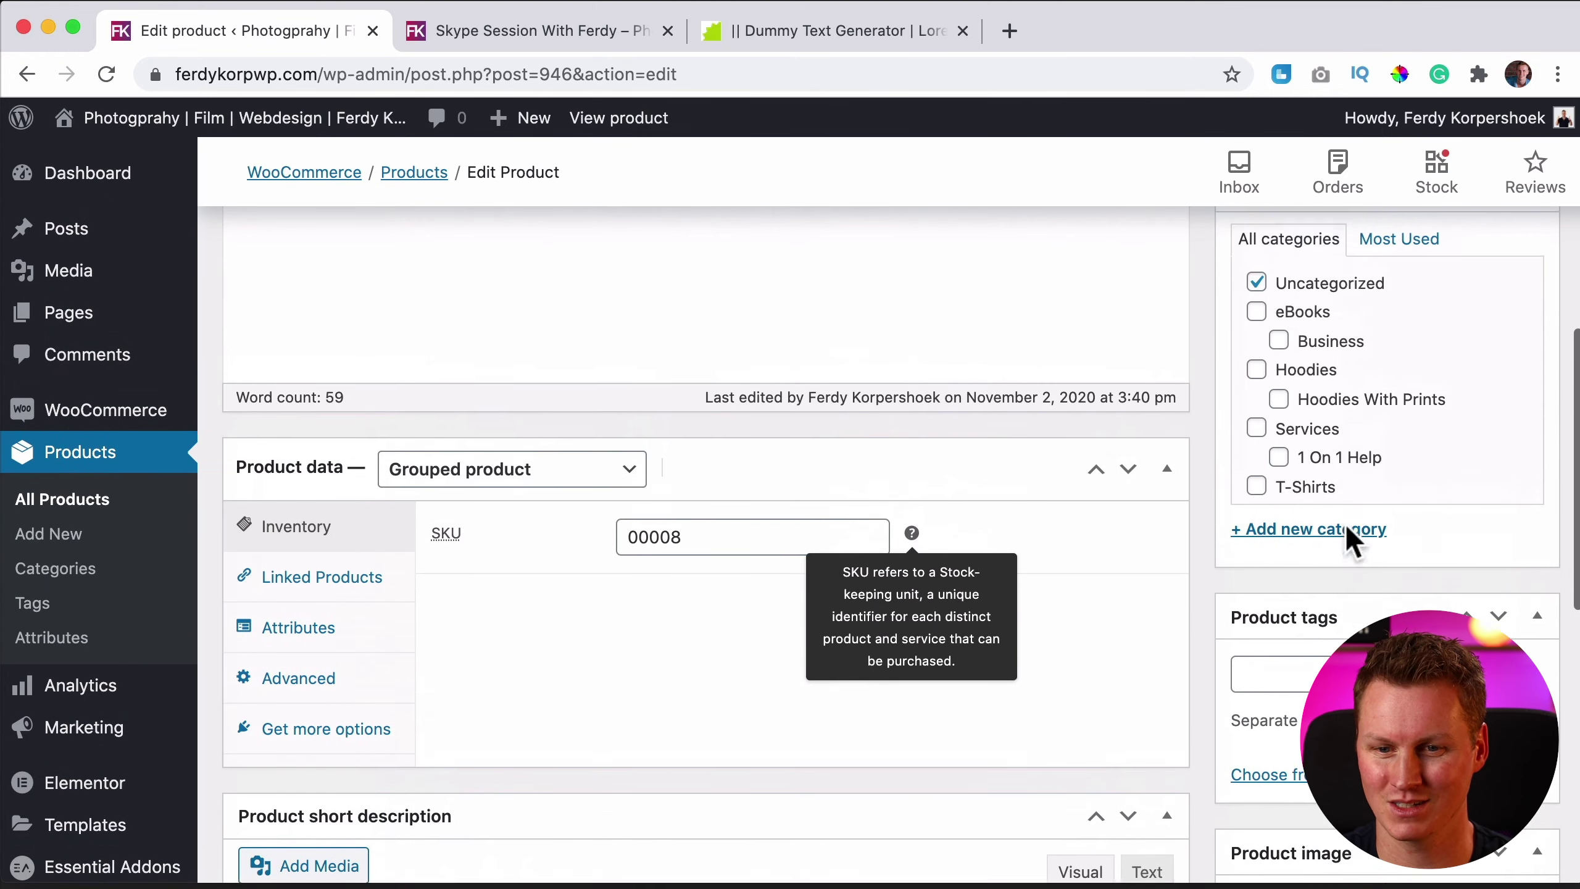
{"action": "scroll", "coordinate": [1358, 536], "scroll_direction": "up", "scroll_amount": 2}
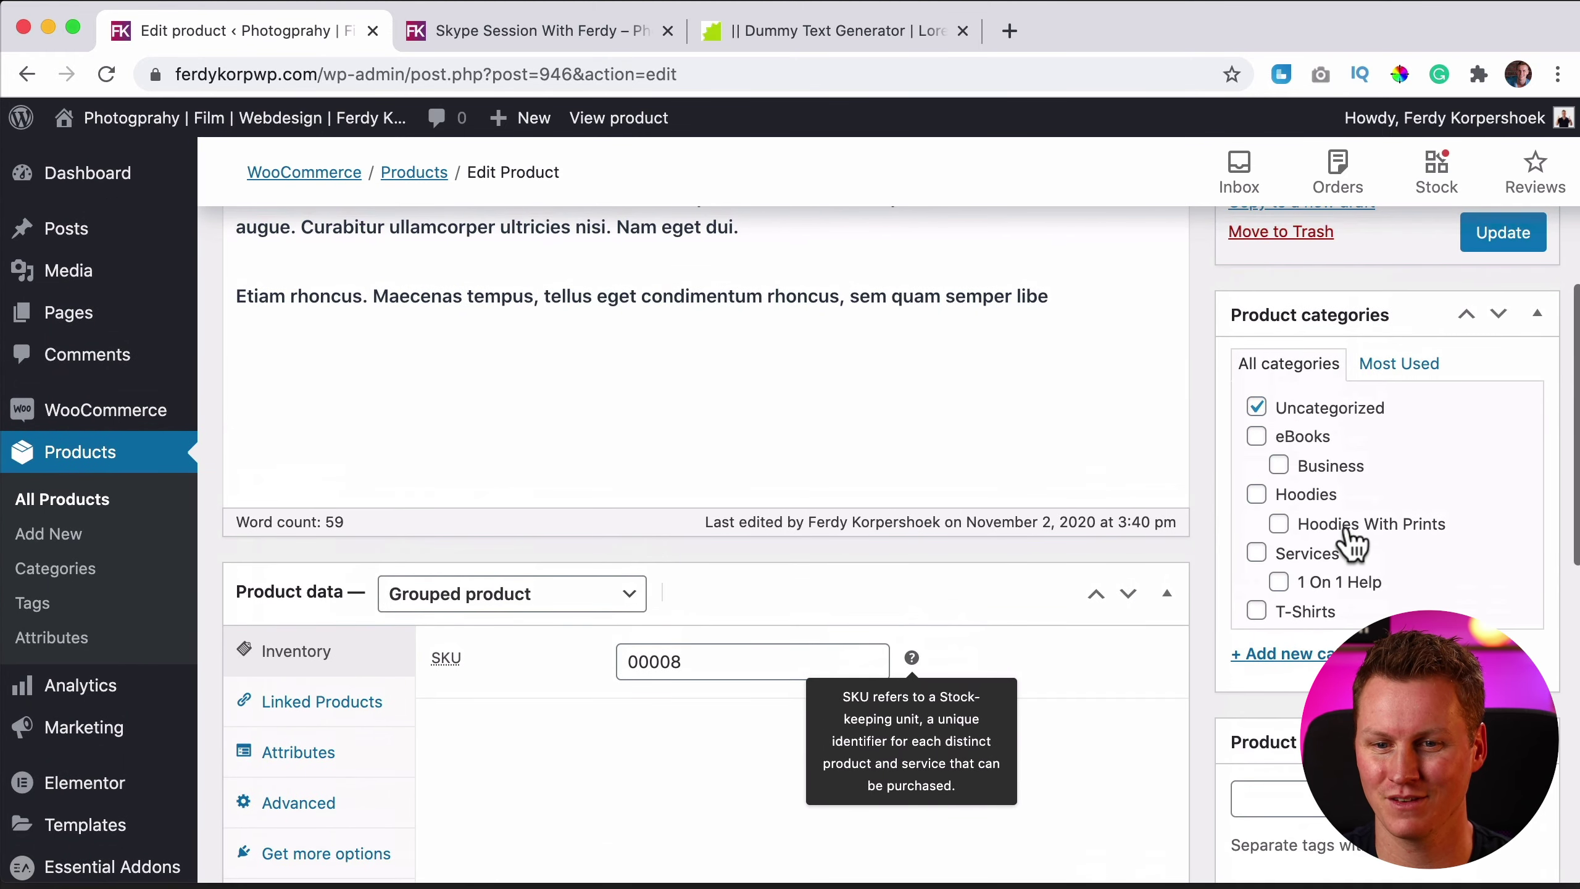
{"action": "left_click", "coordinate": [1288, 655]}
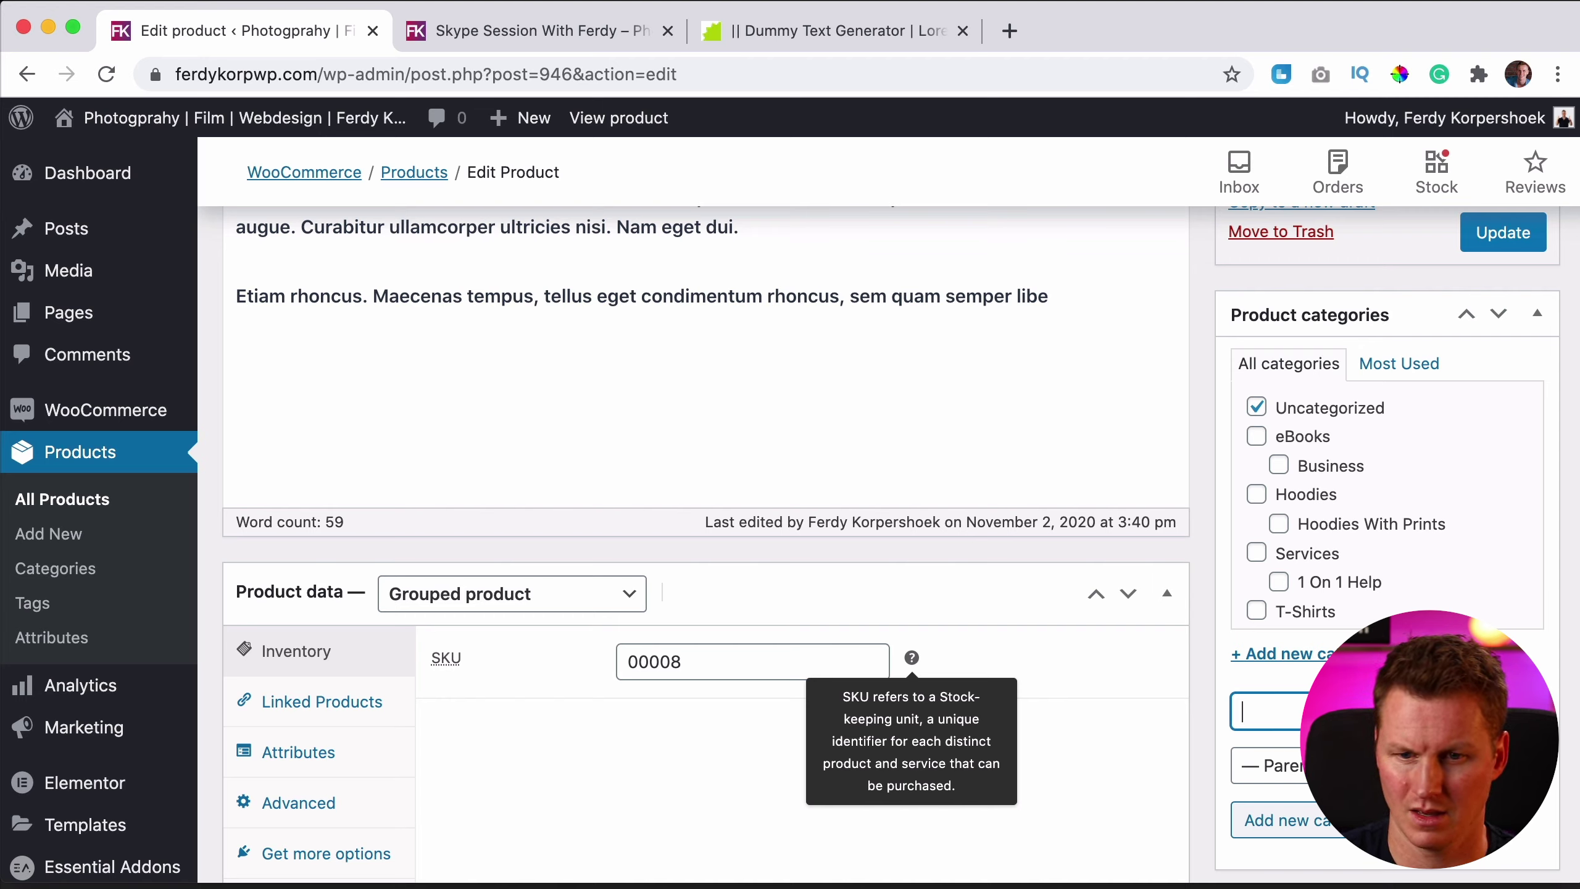
{"action": "left_click", "coordinate": [1256, 552]}
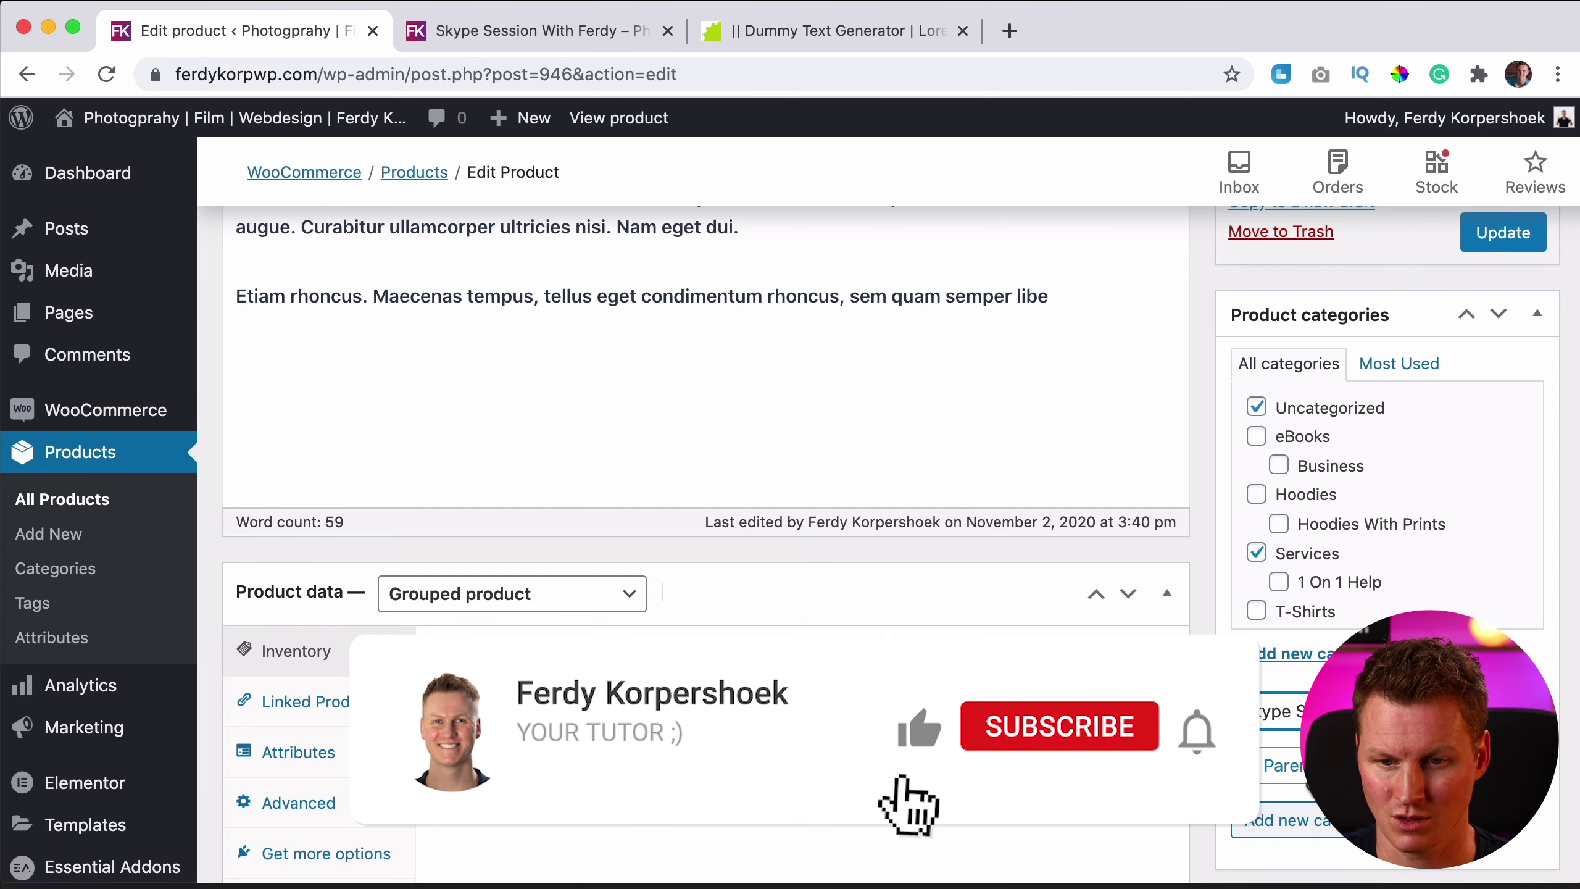
{"action": "left_click", "coordinate": [1275, 765]}
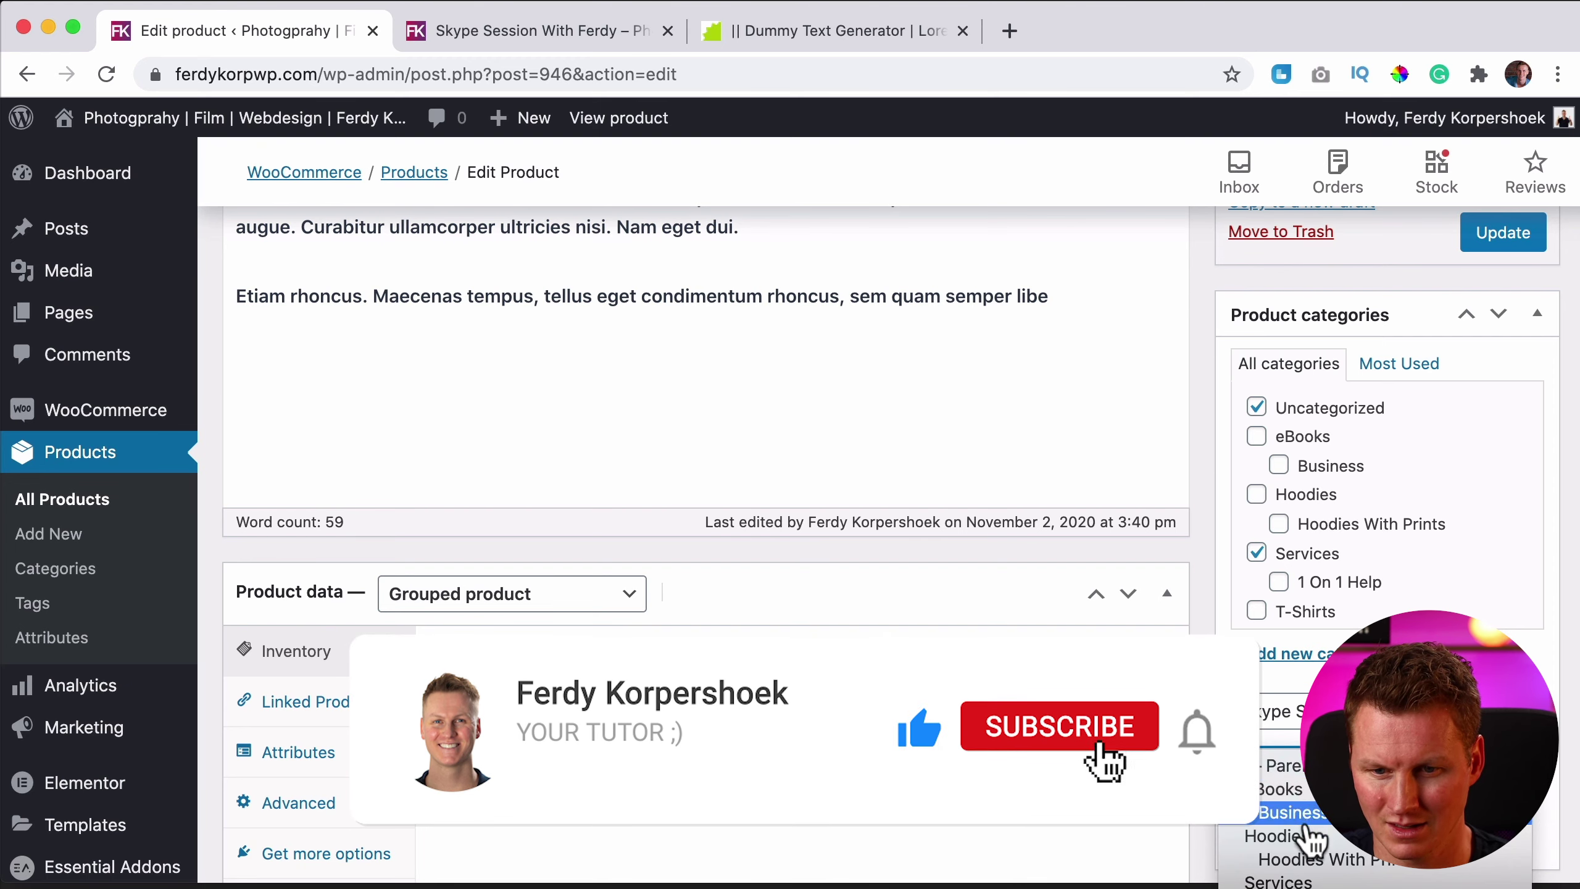
{"action": "left_click", "coordinate": [1290, 881]}
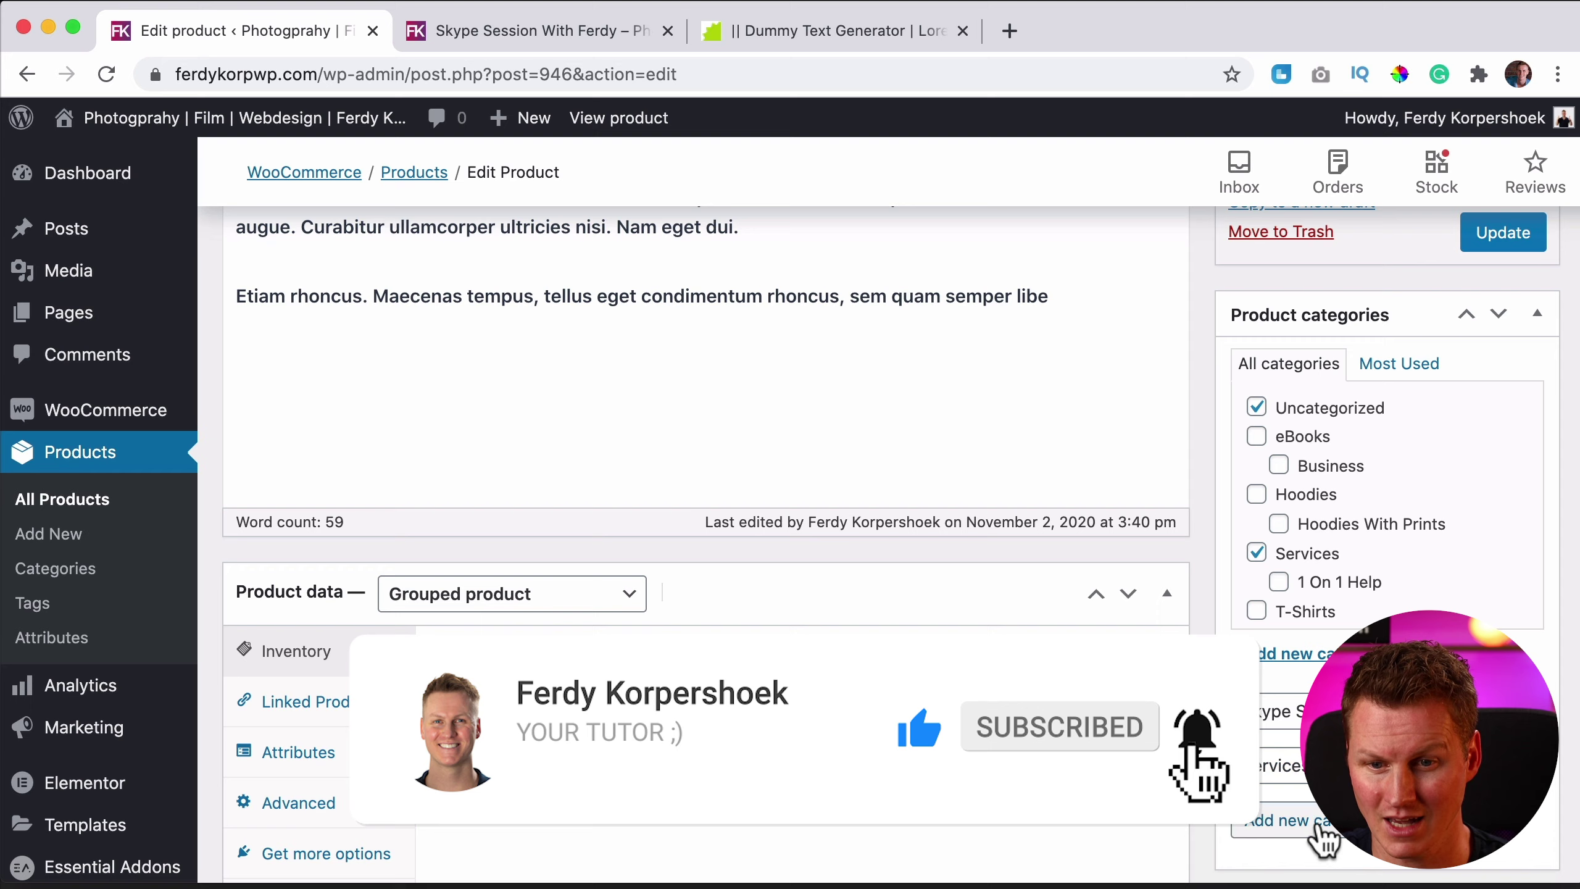
- Remove the product from the Uncategorized category
{"action": "scroll", "coordinate": [1272, 424], "scroll_direction": "up", "scroll_amount": 2}
{"action": "scroll", "coordinate": [1275, 417], "scroll_direction": "up", "scroll_amount": 2}
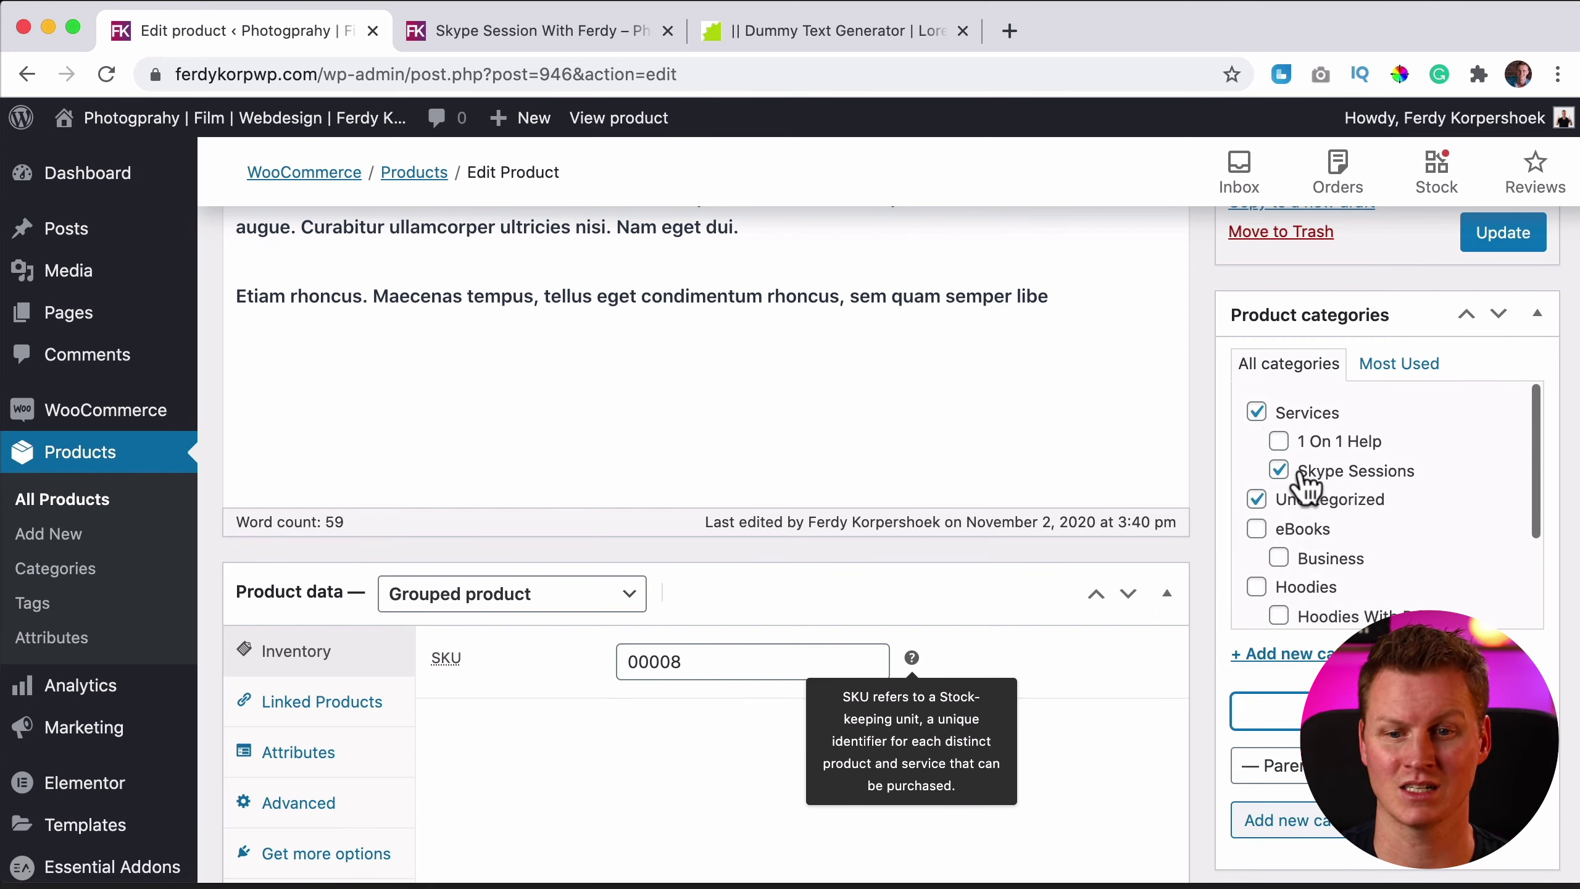
{"action": "left_click", "coordinate": [1257, 499]}
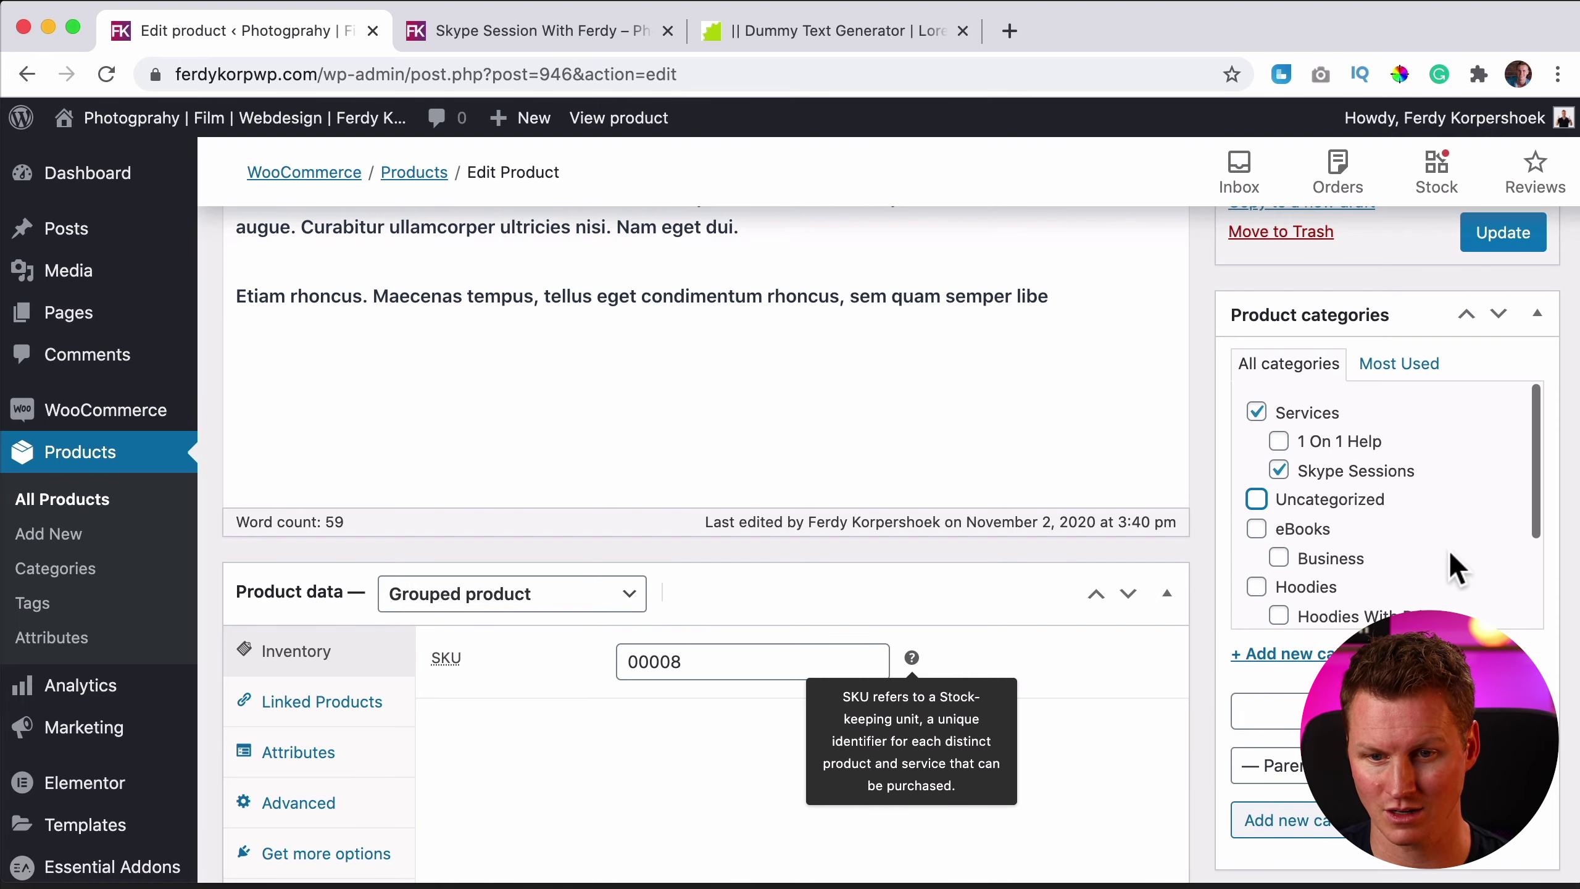
{"action": "scroll", "coordinate": [1449, 560], "scroll_direction": "down", "scroll_amount": 3}
{"action": "scroll", "coordinate": [1368, 463], "scroll_direction": "up", "scroll_amount": 2}
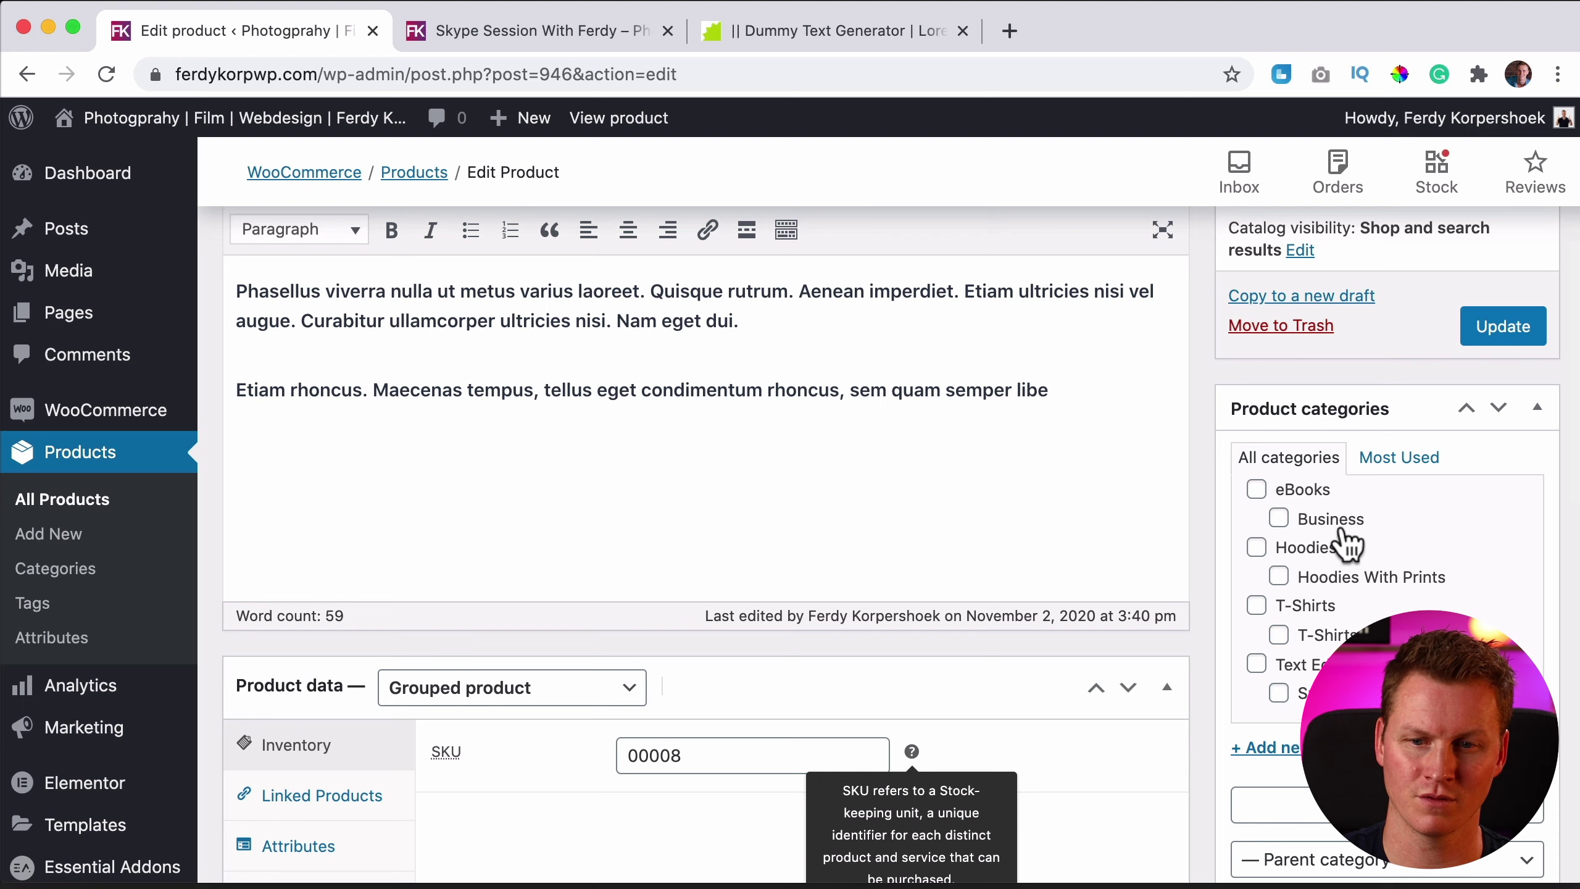
{"action": "scroll", "coordinate": [1197, 569], "scroll_direction": "down", "scroll_amount": 7}
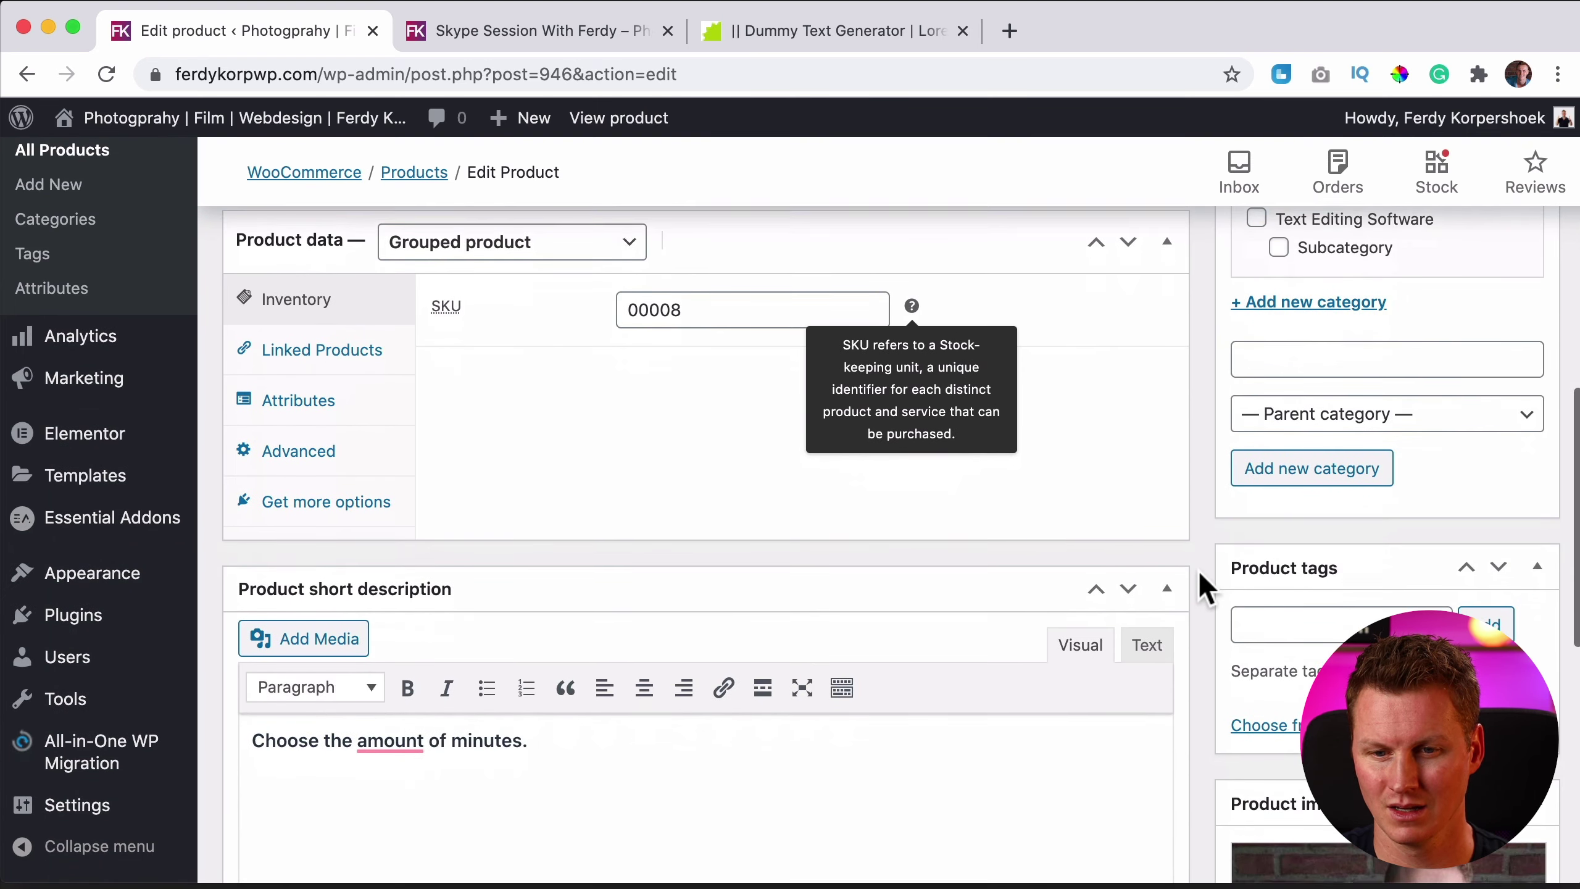
{"action": "scroll", "coordinate": [1199, 573], "scroll_direction": "down", "scroll_amount": 3}
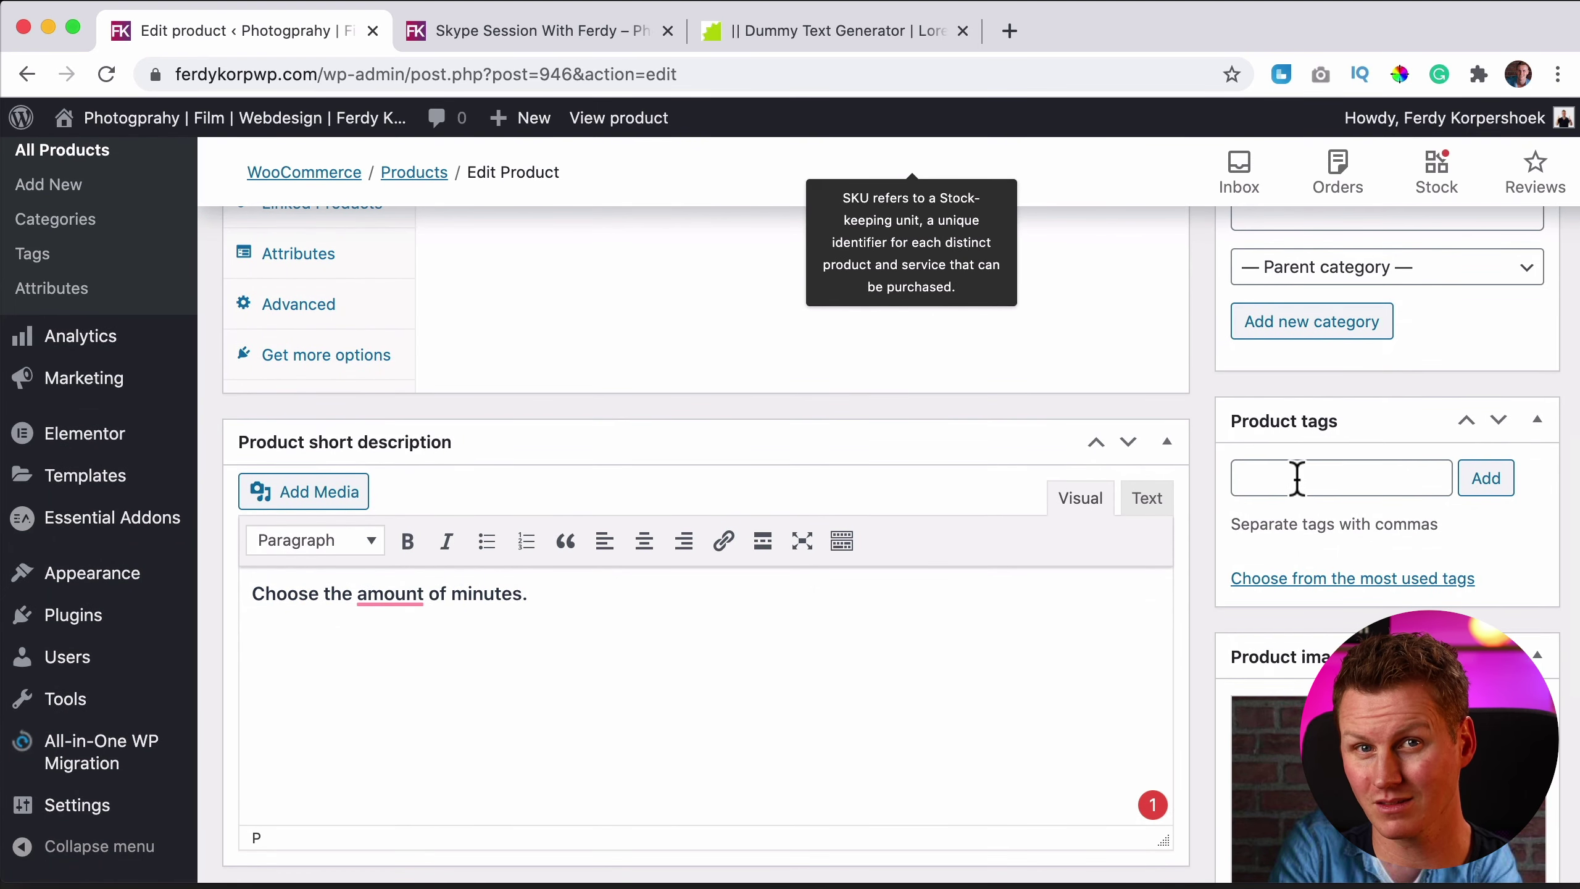
- Add the product tags Skype Session, 1 On 1 Help and Wordpress Help
{"action": "left_click", "coordinate": [1297, 479]}
{"action": "type", "text": "Skype Session"}
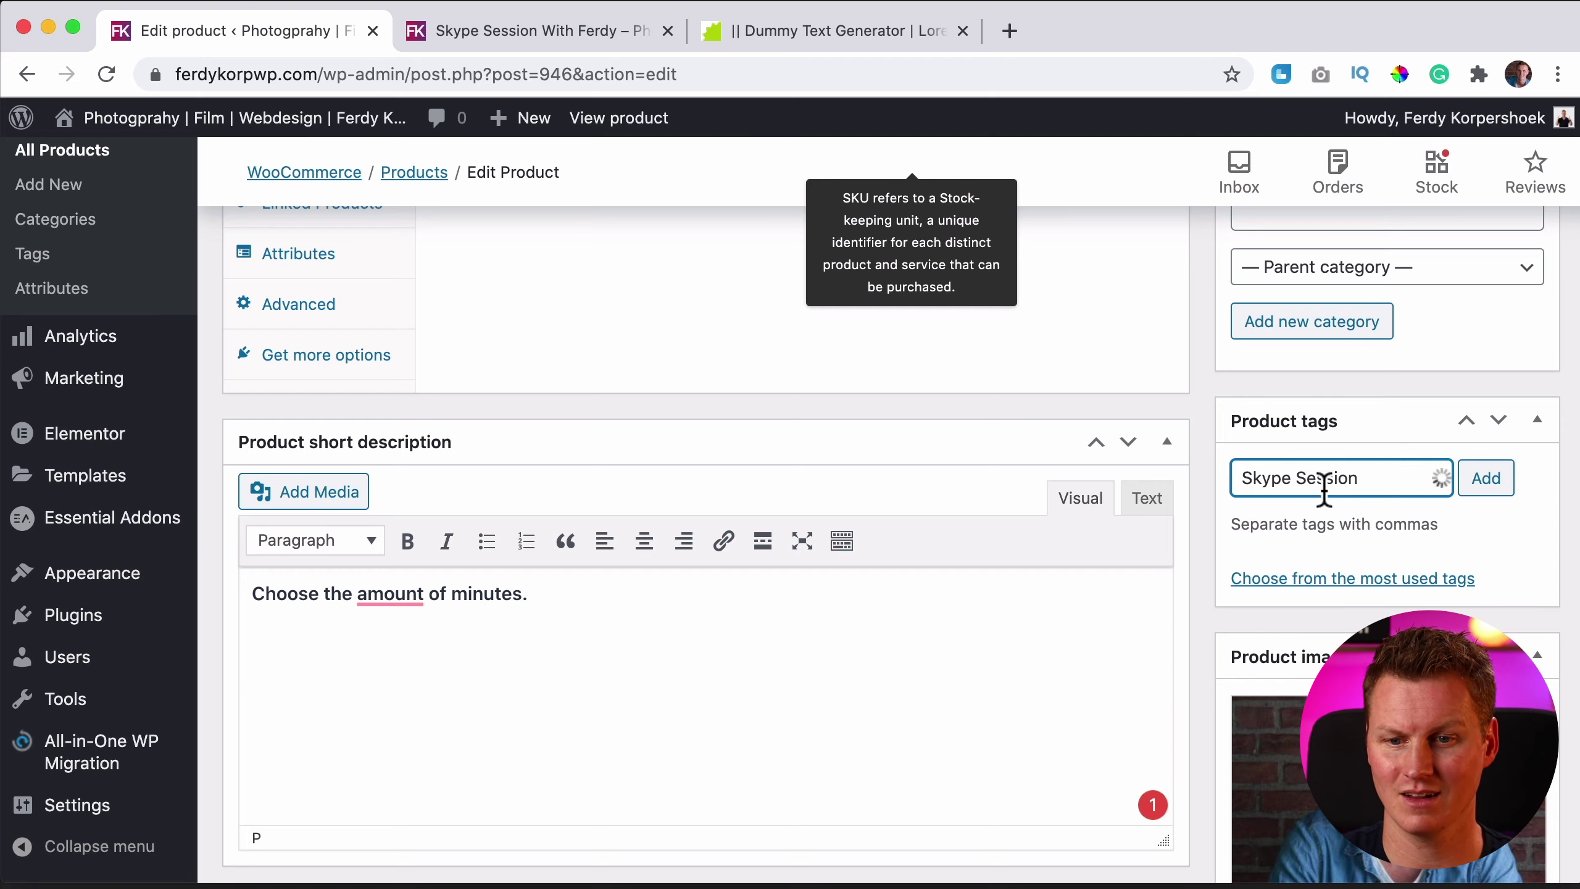
{"action": "left_click", "coordinate": [1325, 515]}
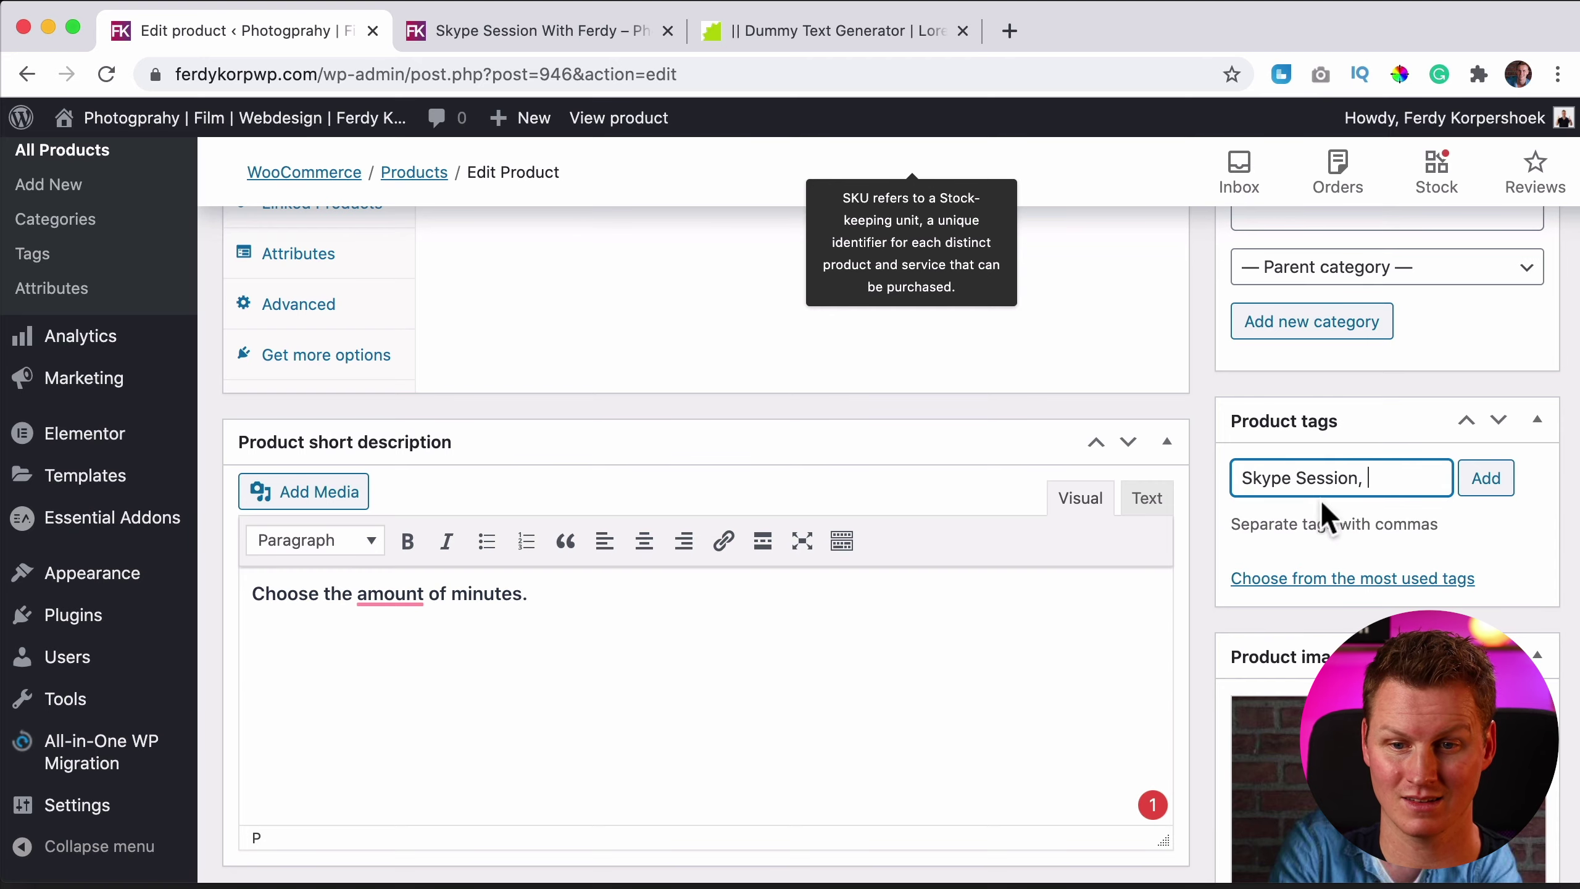
{"action": "left_click", "coordinate": [1481, 483]}
{"action": "type", "text": "1 On 1"}
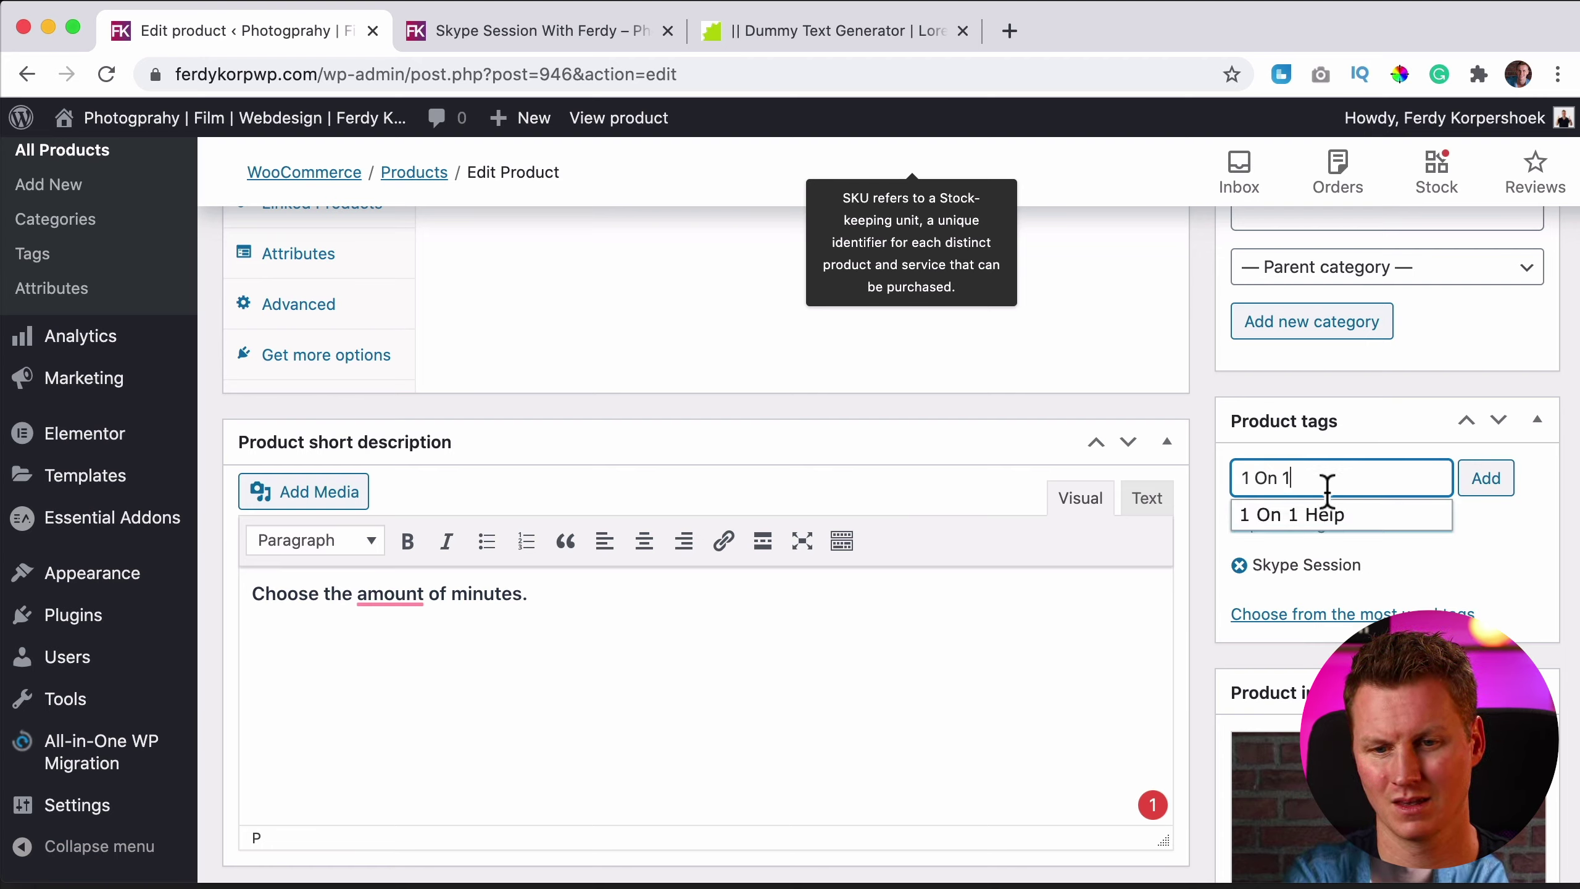
{"action": "left_click", "coordinate": [1324, 515]}
{"action": "left_click", "coordinate": [1471, 489]}
{"action": "type", "text": "Wordpress Help"}
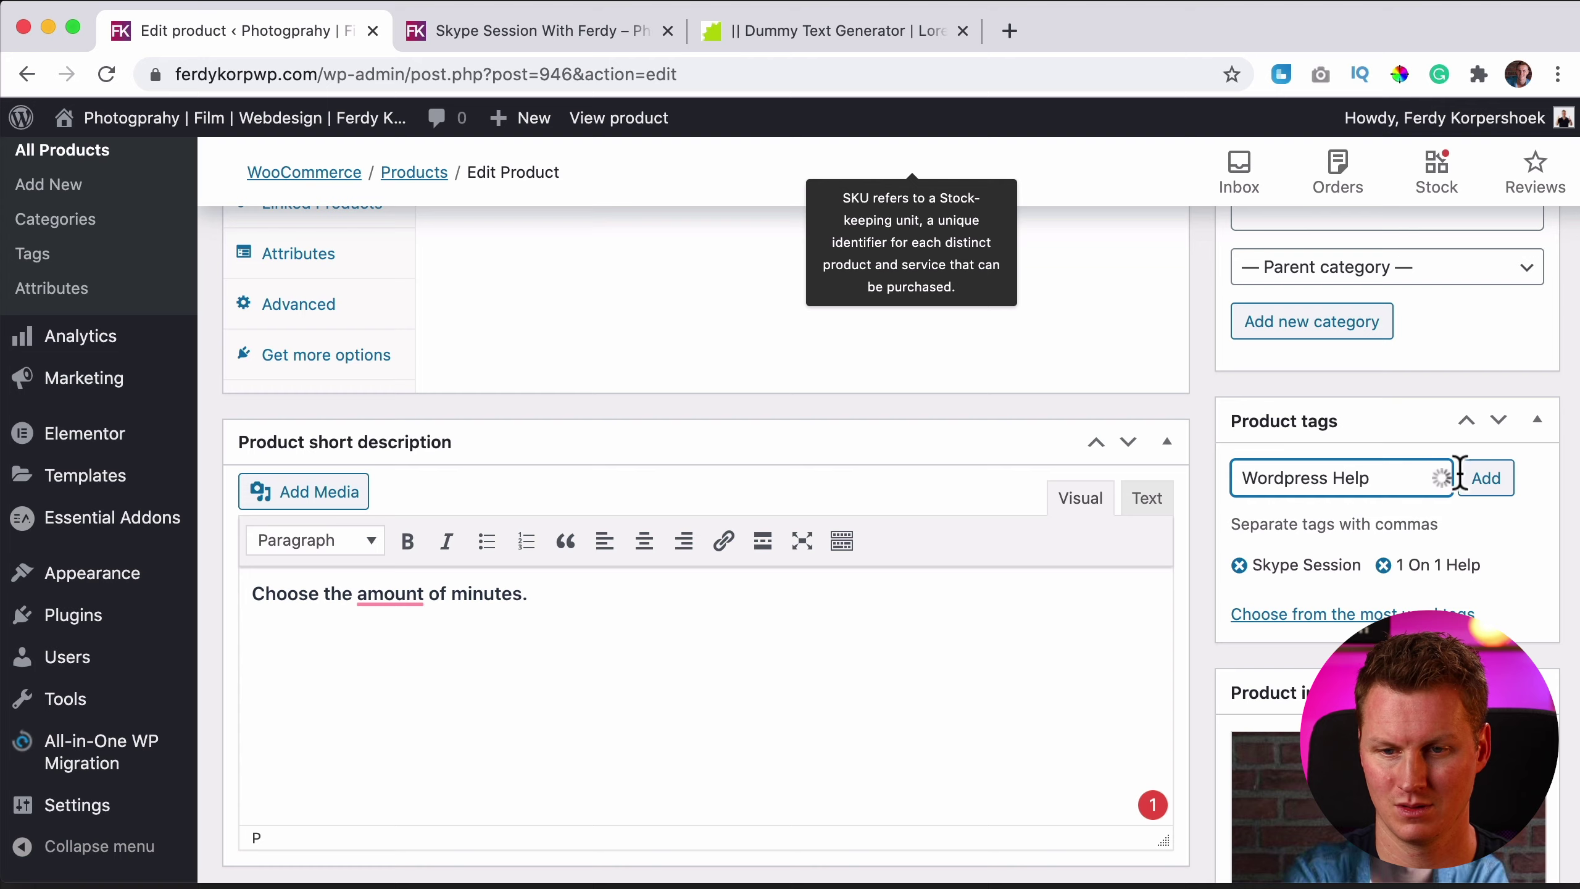
{"action": "left_click", "coordinate": [1484, 479]}
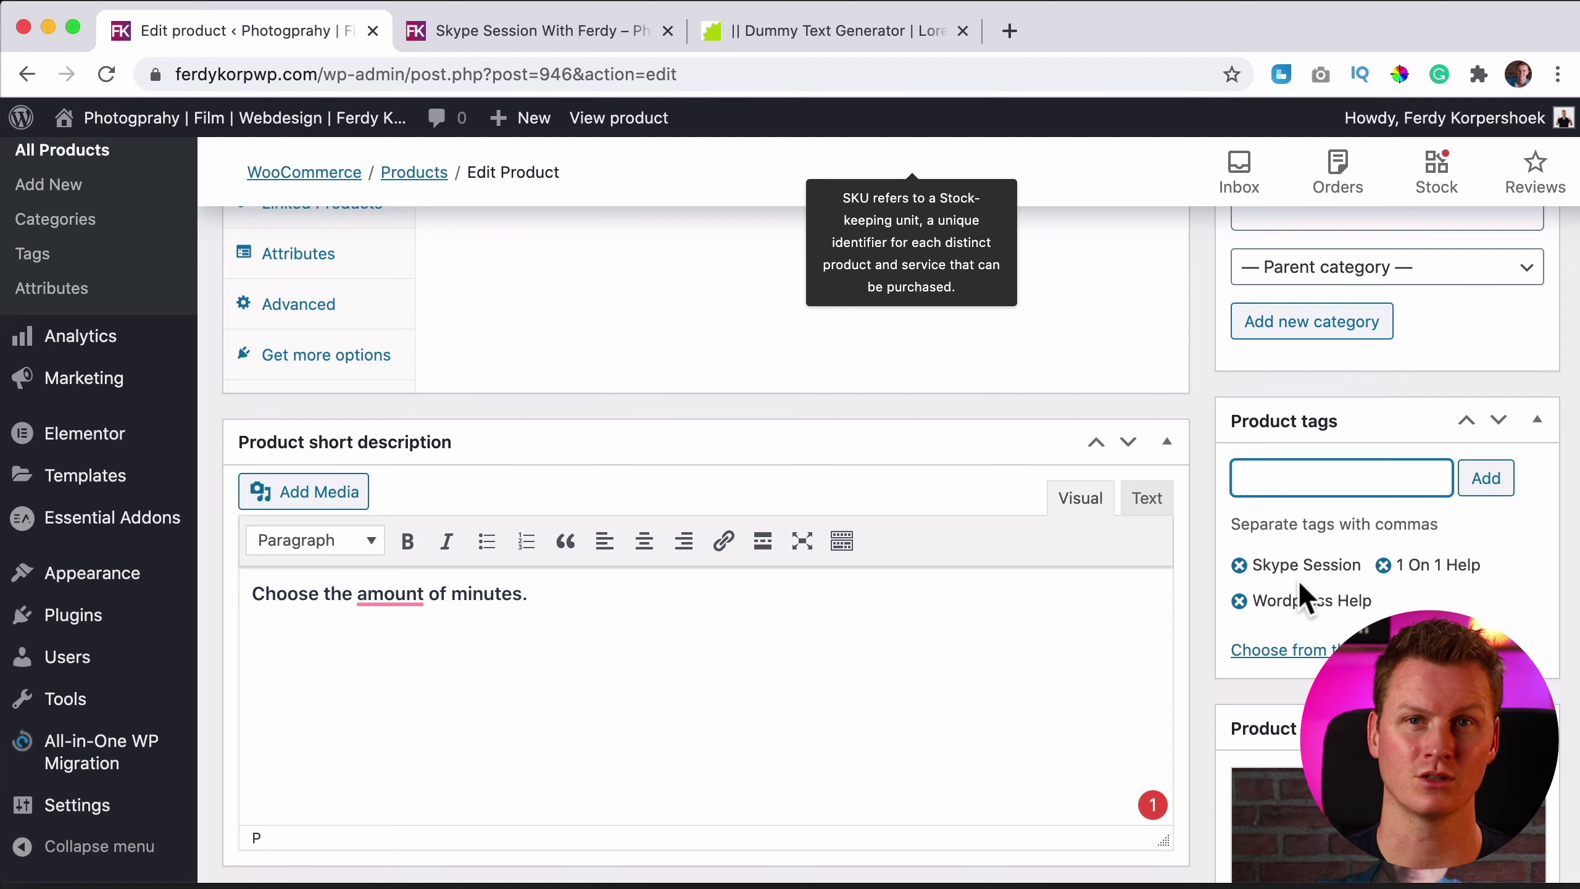
- Save the product changes with Update
{"action": "scroll", "coordinate": [1306, 595], "scroll_direction": "down", "scroll_amount": 3}
{"action": "scroll", "coordinate": [1305, 594], "scroll_direction": "up", "scroll_amount": 10}
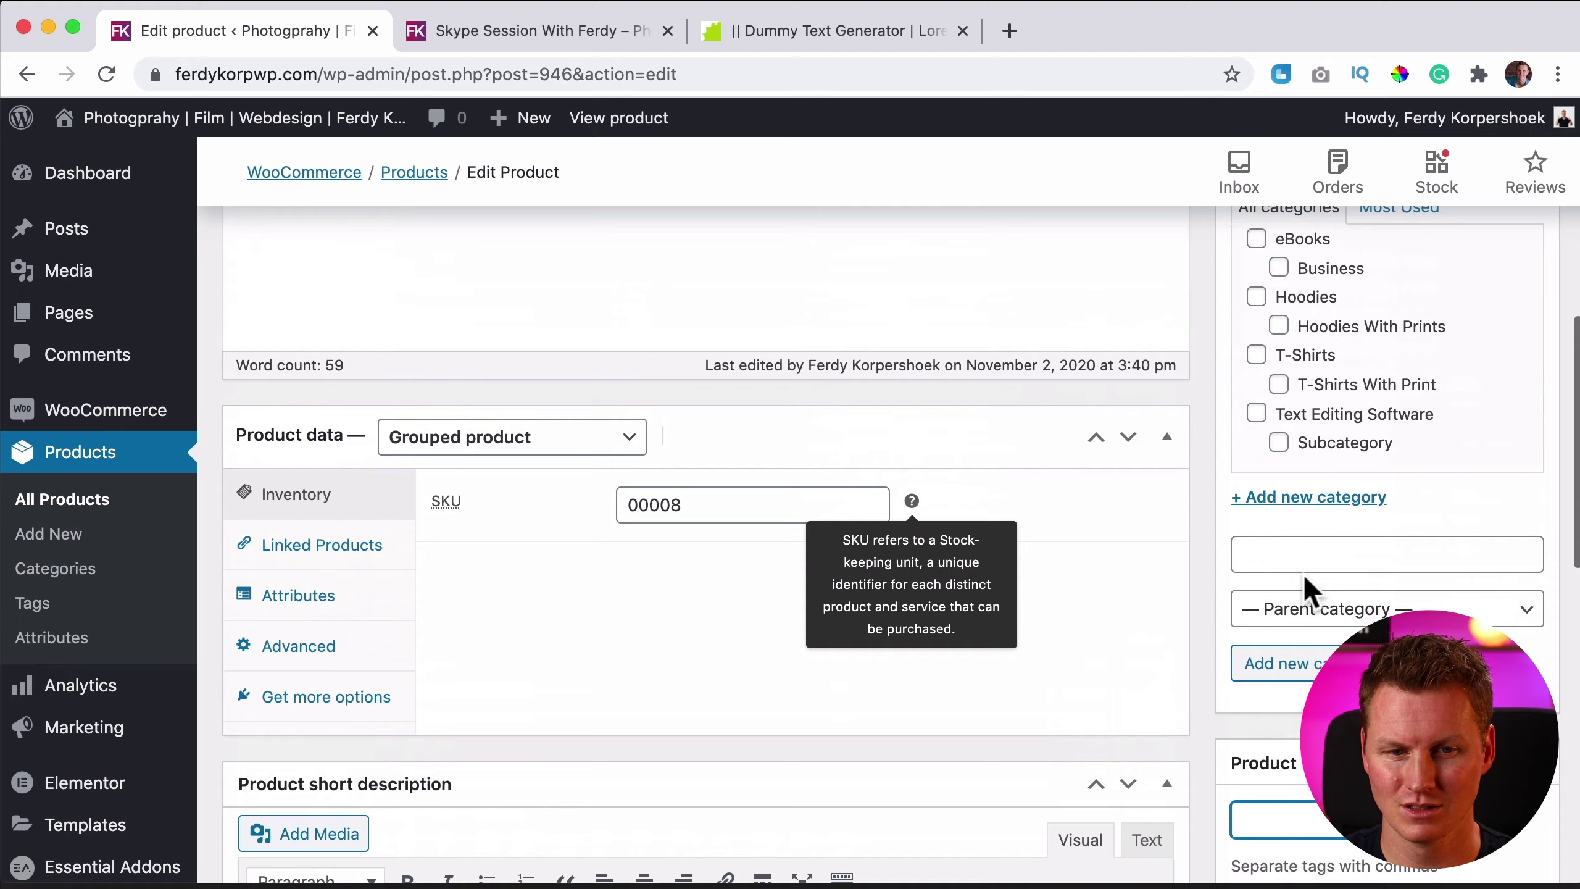
{"action": "scroll", "coordinate": [1305, 595], "scroll_direction": "up", "scroll_amount": 2}
{"action": "scroll", "coordinate": [1368, 582], "scroll_direction": "up", "scroll_amount": 5}
{"action": "scroll", "coordinate": [1437, 582], "scroll_direction": "up", "scroll_amount": 5}
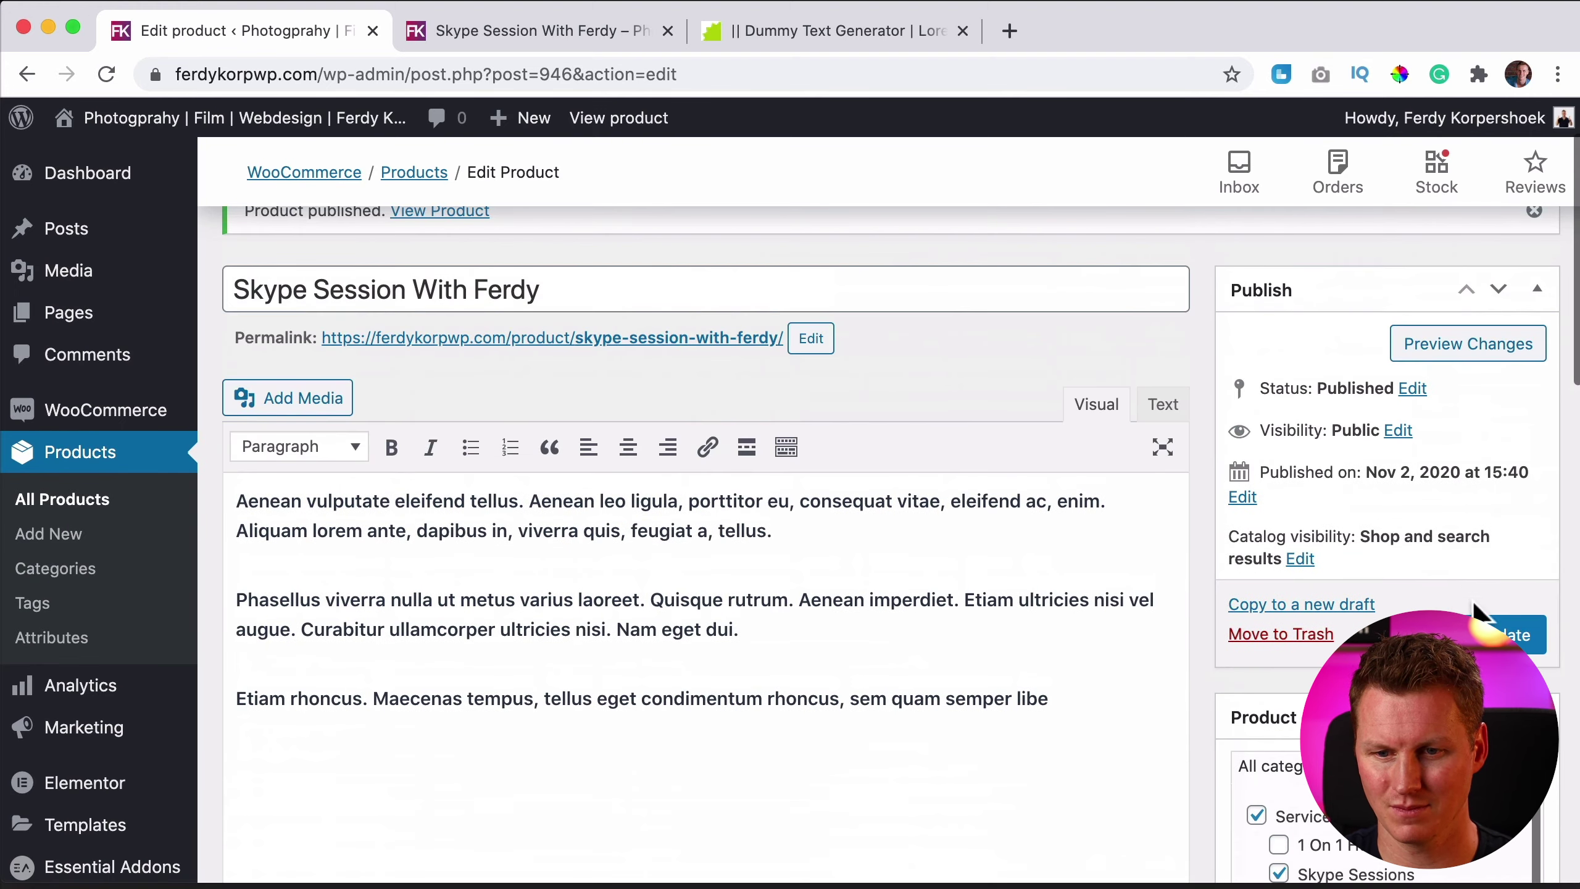
{"action": "left_click", "coordinate": [1515, 635]}
- Reload the storefront page to confirm the photo and Skype Sessions category, then return to the editor
{"action": "left_click", "coordinate": [529, 38]}
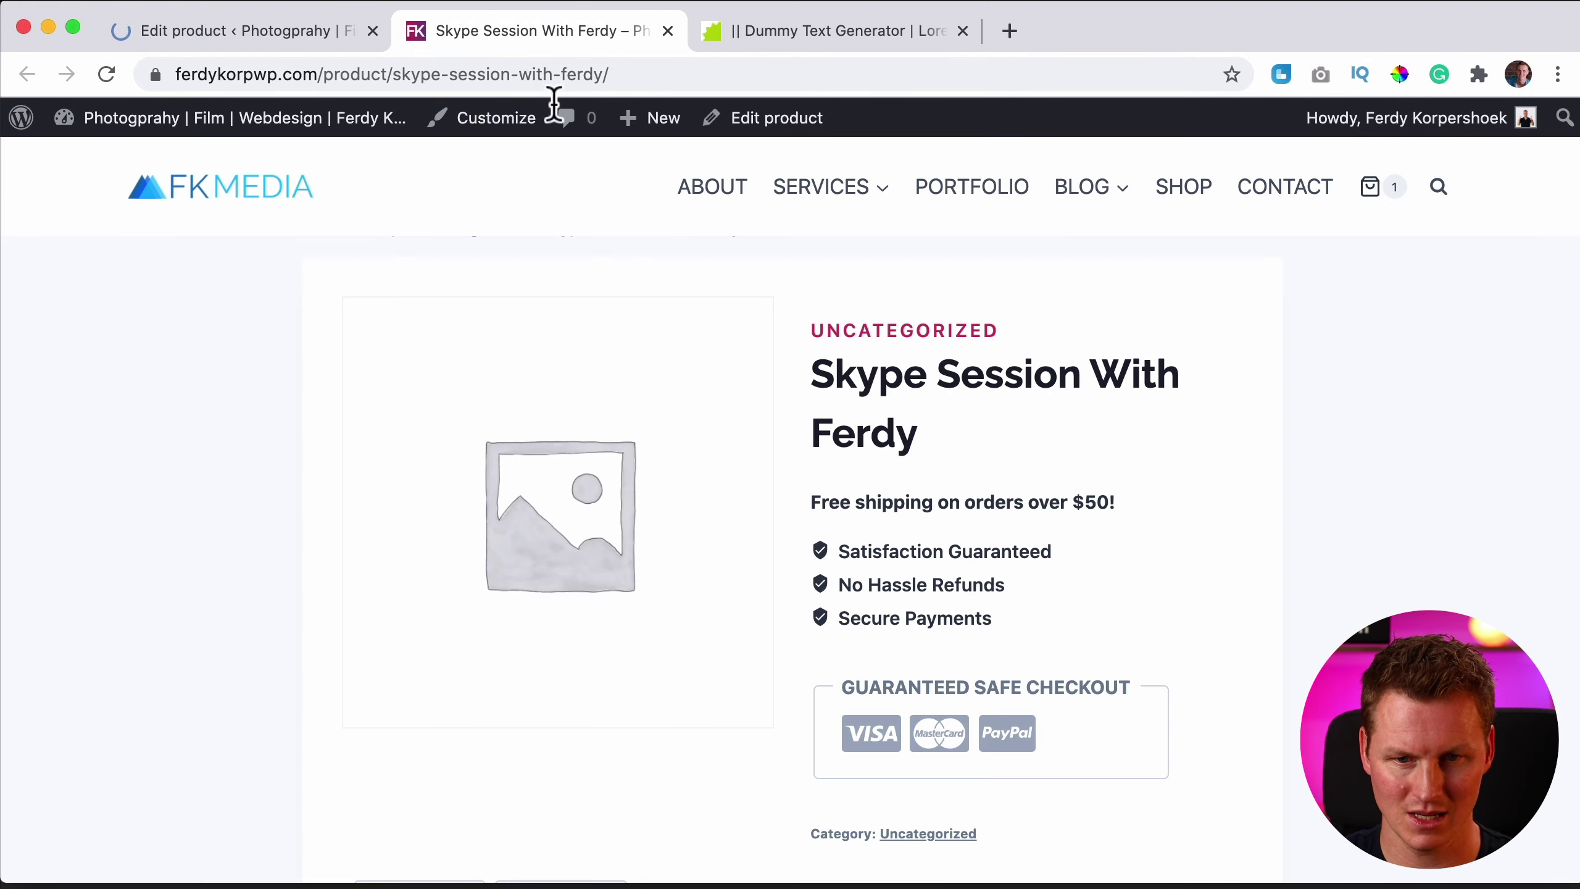
{"action": "key", "text": "super+r"}
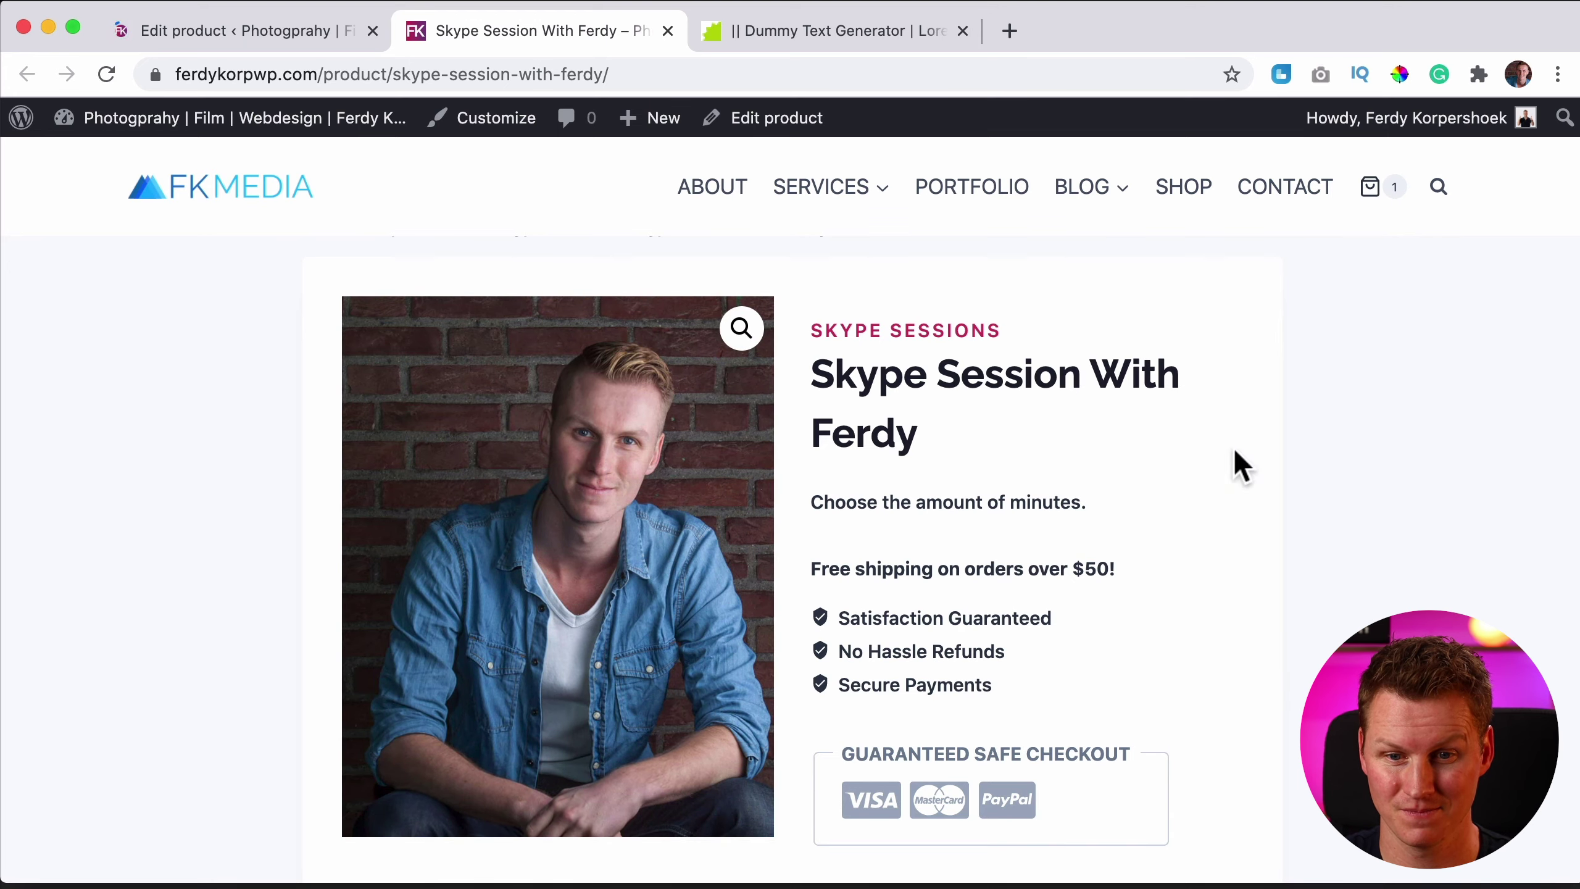
{"action": "scroll", "coordinate": [998, 556], "scroll_direction": "down", "scroll_amount": 2}
{"action": "scroll", "coordinate": [970, 498], "scroll_direction": "down", "scroll_amount": 2}
{"action": "scroll", "coordinate": [945, 461], "scroll_direction": "up", "scroll_amount": 3}
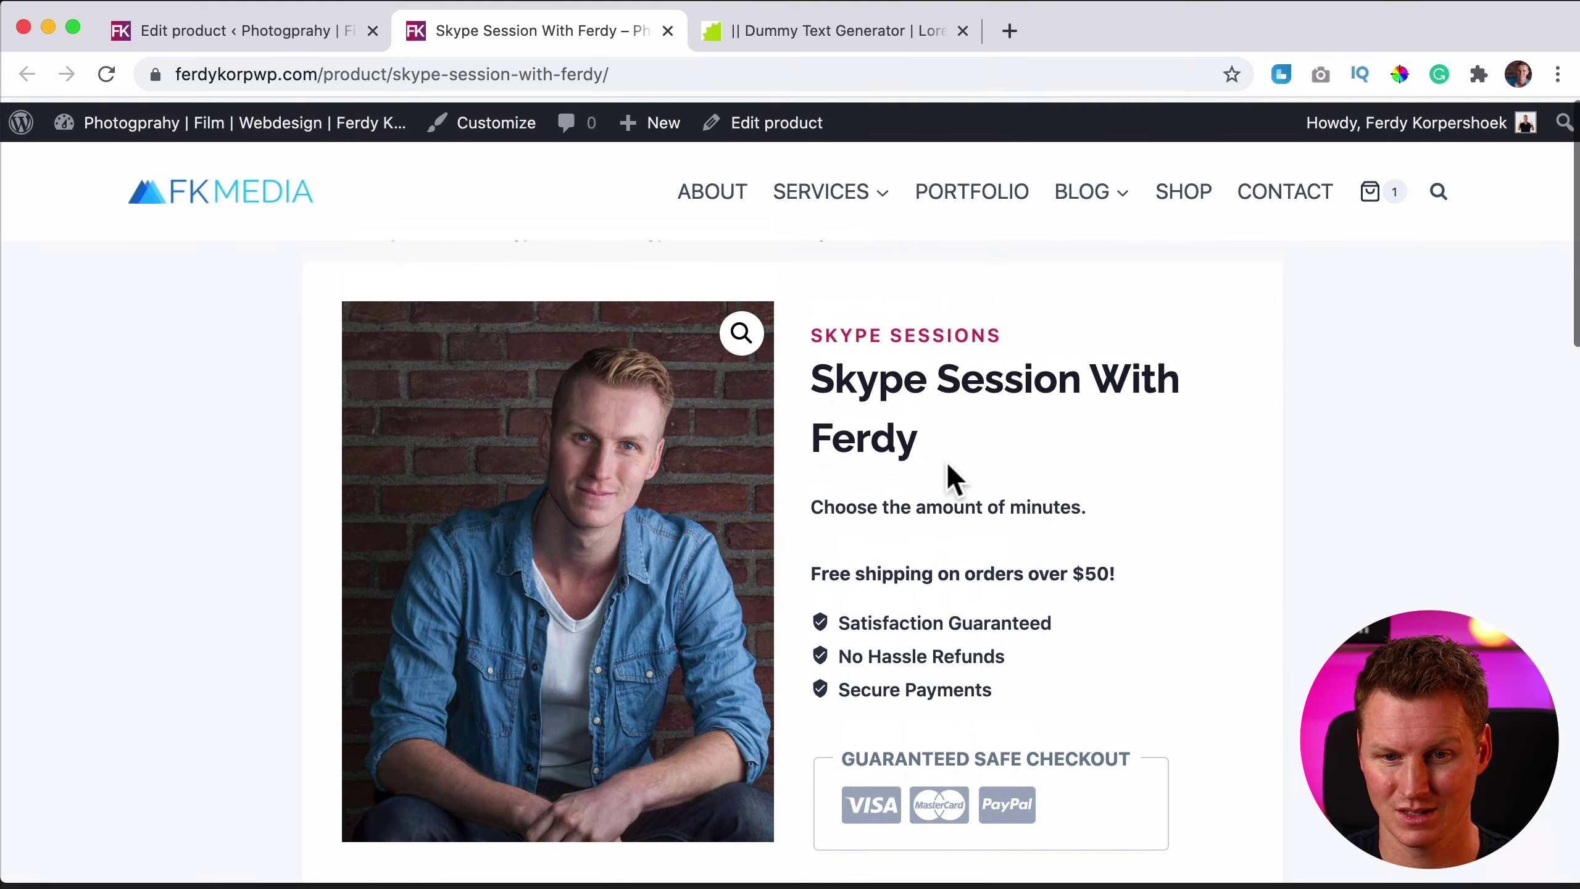
{"action": "scroll", "coordinate": [982, 517], "scroll_direction": "down", "scroll_amount": 3}
{"action": "scroll", "coordinate": [1020, 543], "scroll_direction": "down", "scroll_amount": 2}
{"action": "scroll", "coordinate": [1015, 535], "scroll_direction": "up", "scroll_amount": 5}
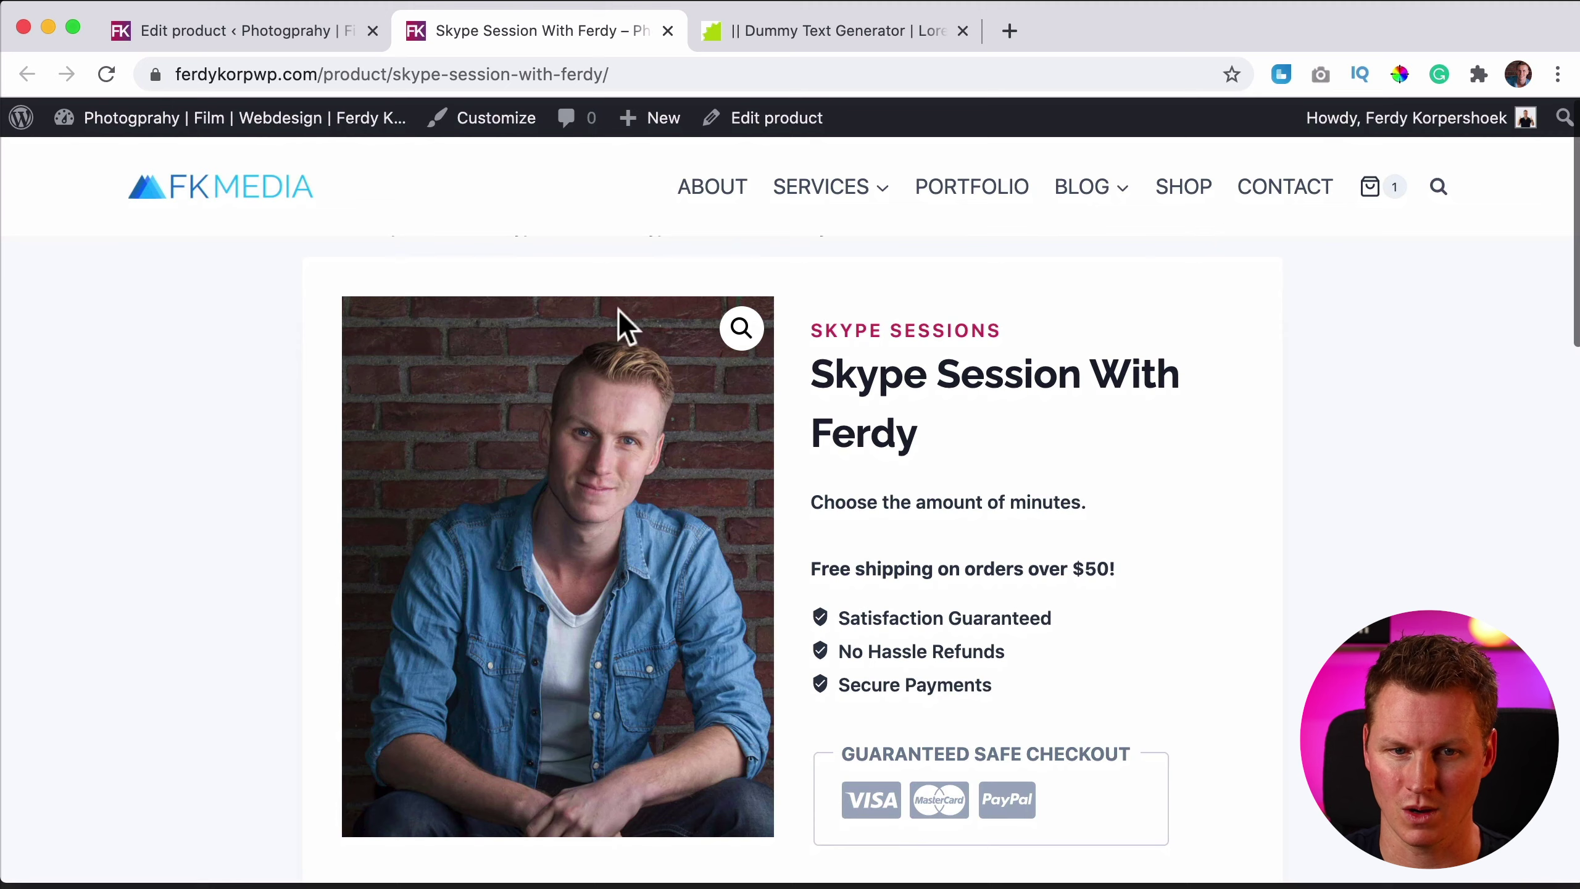
{"action": "left_click", "coordinate": [271, 50]}
{"action": "type", "text": "25 Minute Skype Call"}
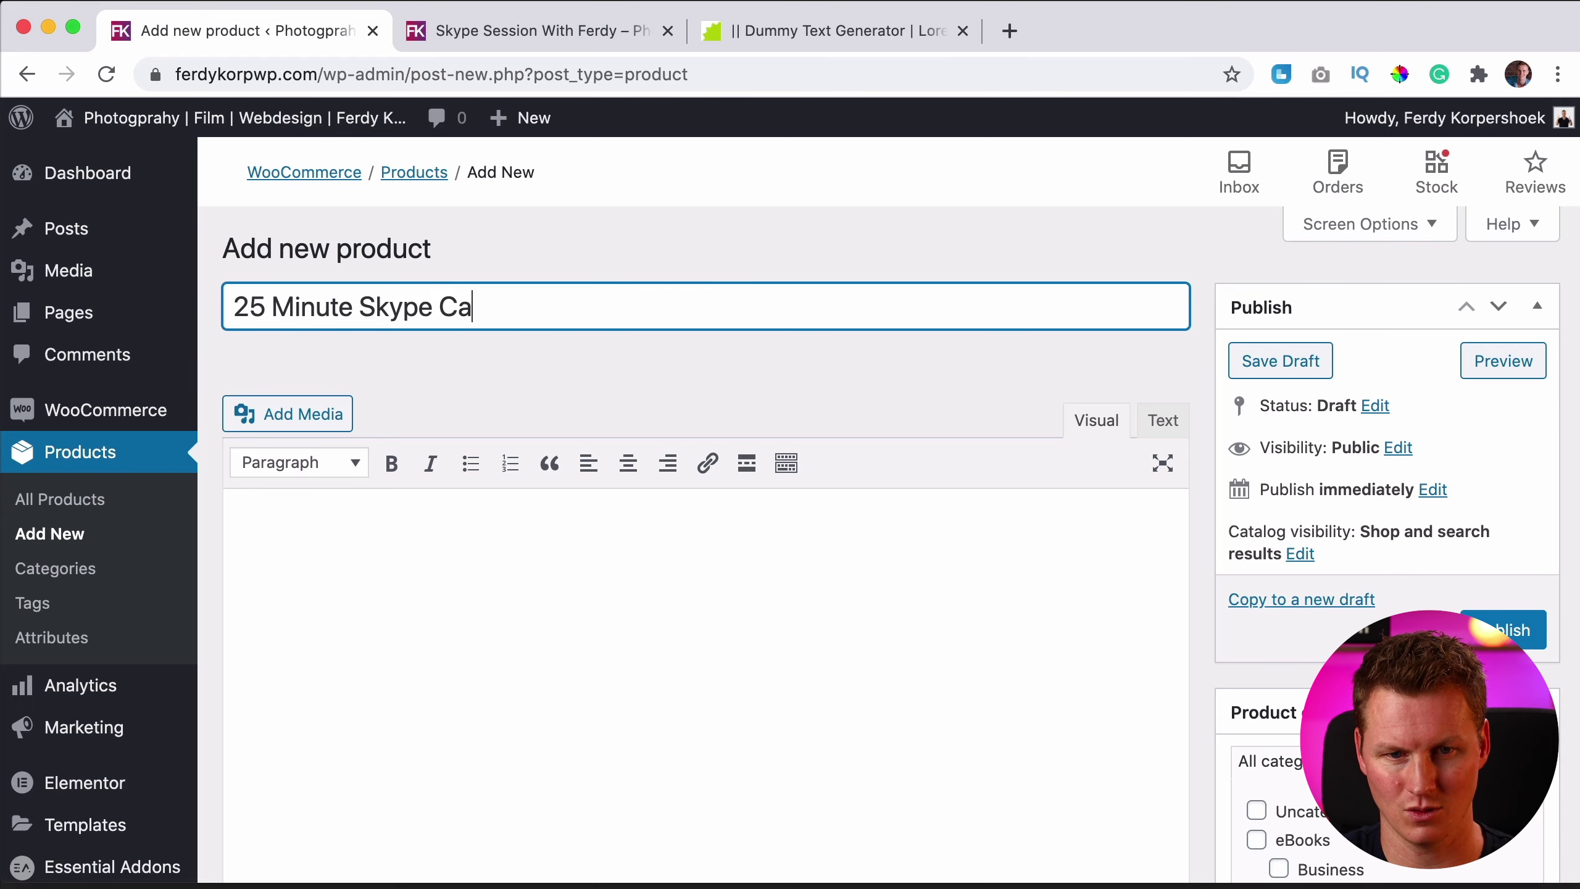
- Mark the 25 Minute Skype Call product as virtual and give it a regular price of 40
{"action": "scroll", "coordinate": [571, 342], "scroll_direction": "down", "scroll_amount": 2}
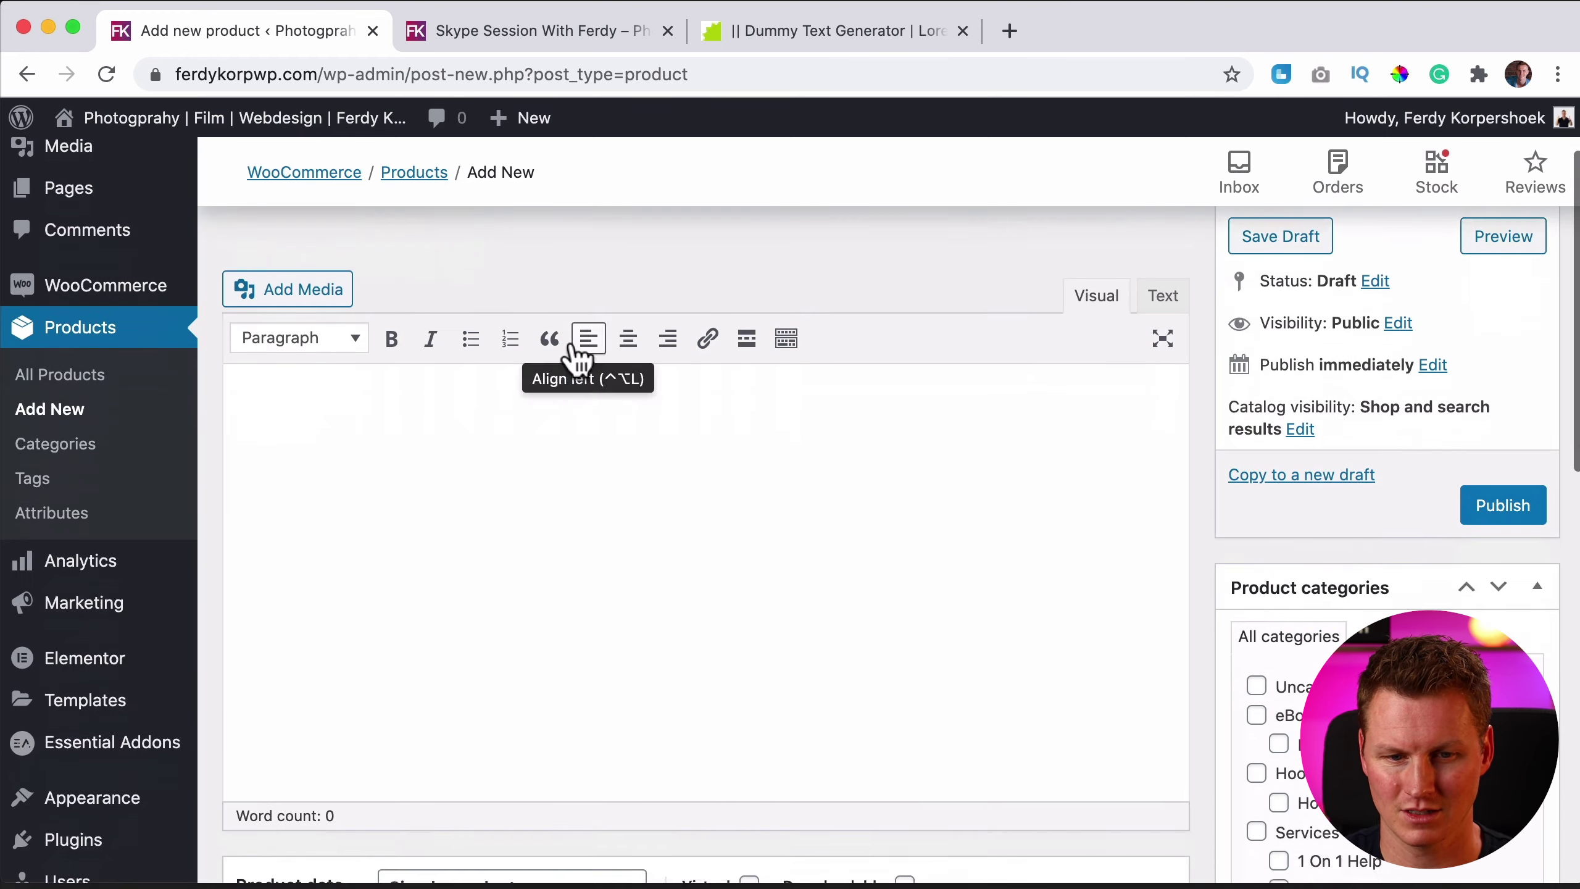
{"action": "scroll", "coordinate": [571, 349], "scroll_direction": "down", "scroll_amount": 5}
{"action": "scroll", "coordinate": [559, 348], "scroll_direction": "down", "scroll_amount": 2}
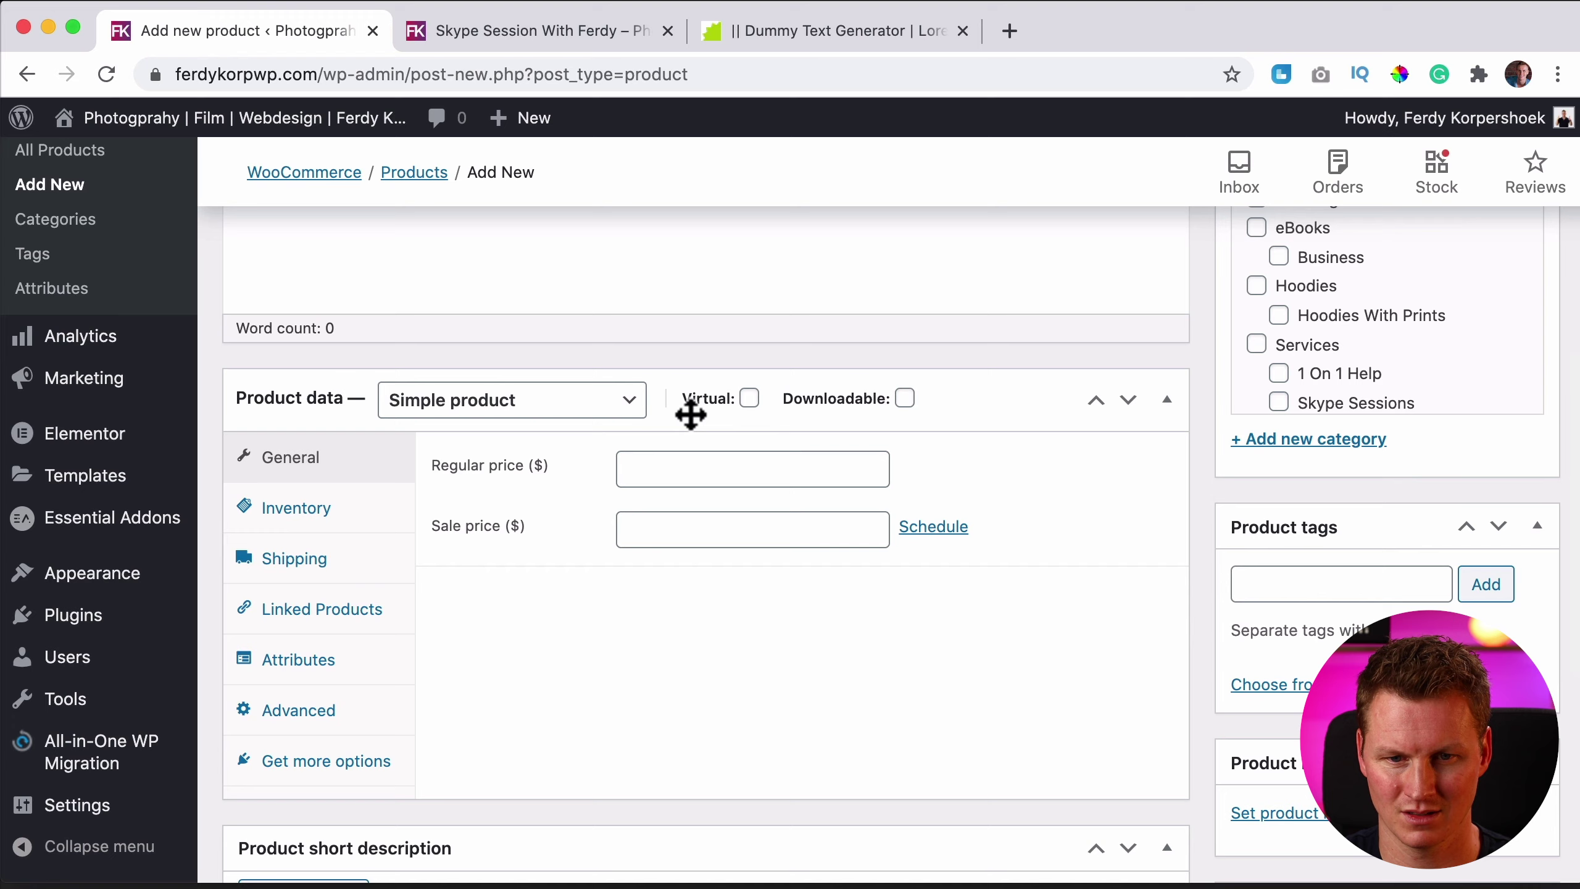
{"action": "left_click", "coordinate": [750, 397]}
{"action": "type", "text": "40"}
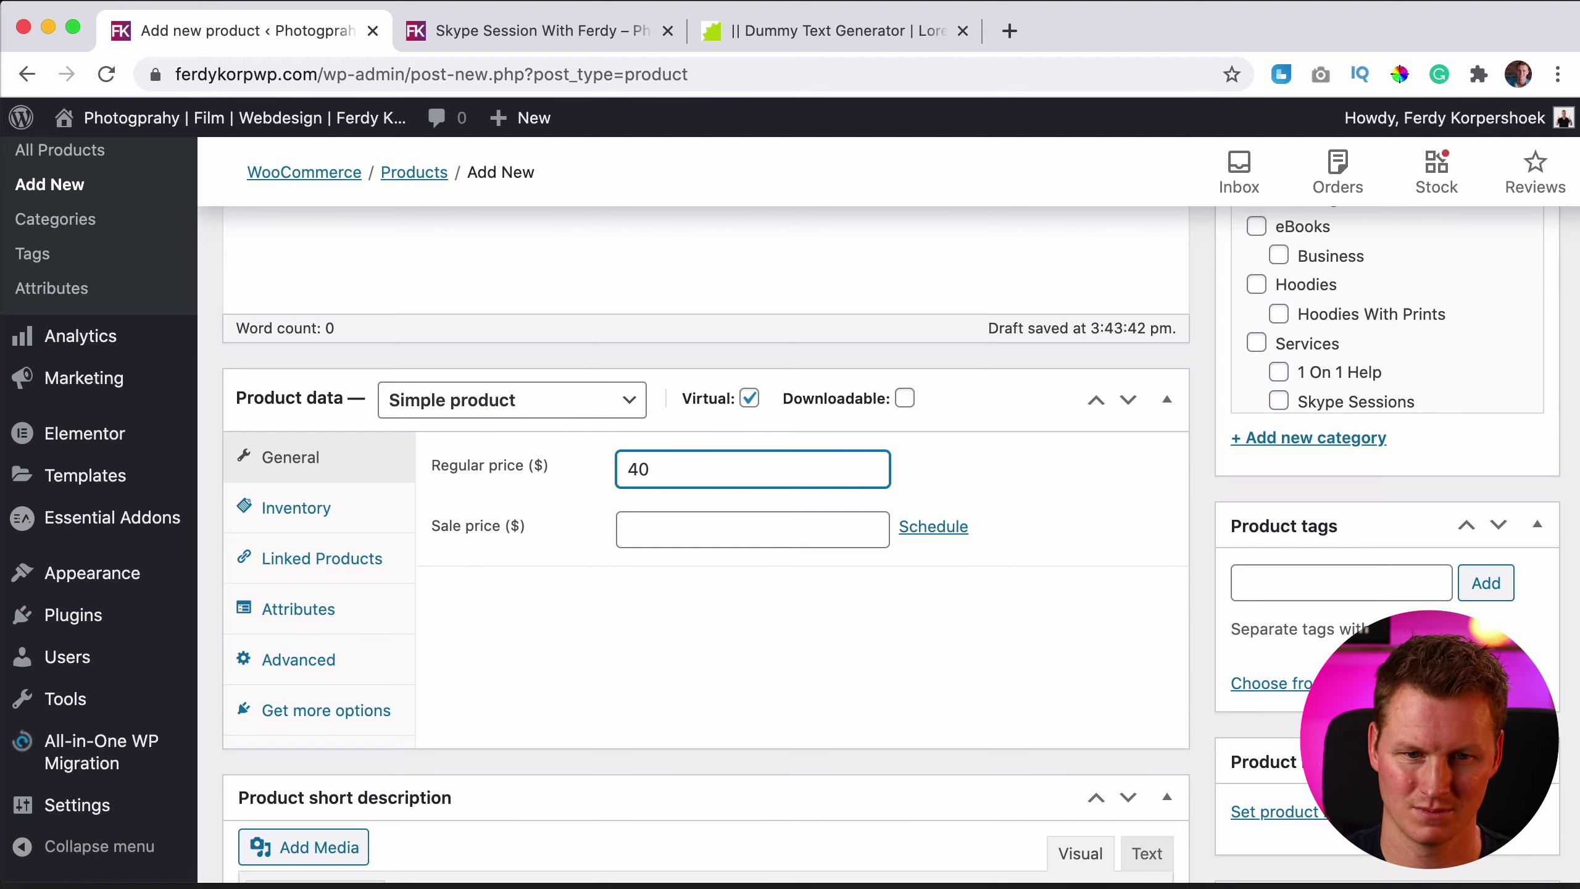
{"action": "key", "text": "Tab"}
{"action": "scroll", "coordinate": [1027, 575], "scroll_direction": "down", "scroll_amount": 1}
{"action": "scroll", "coordinate": [1024, 565], "scroll_direction": "down", "scroll_amount": 2}
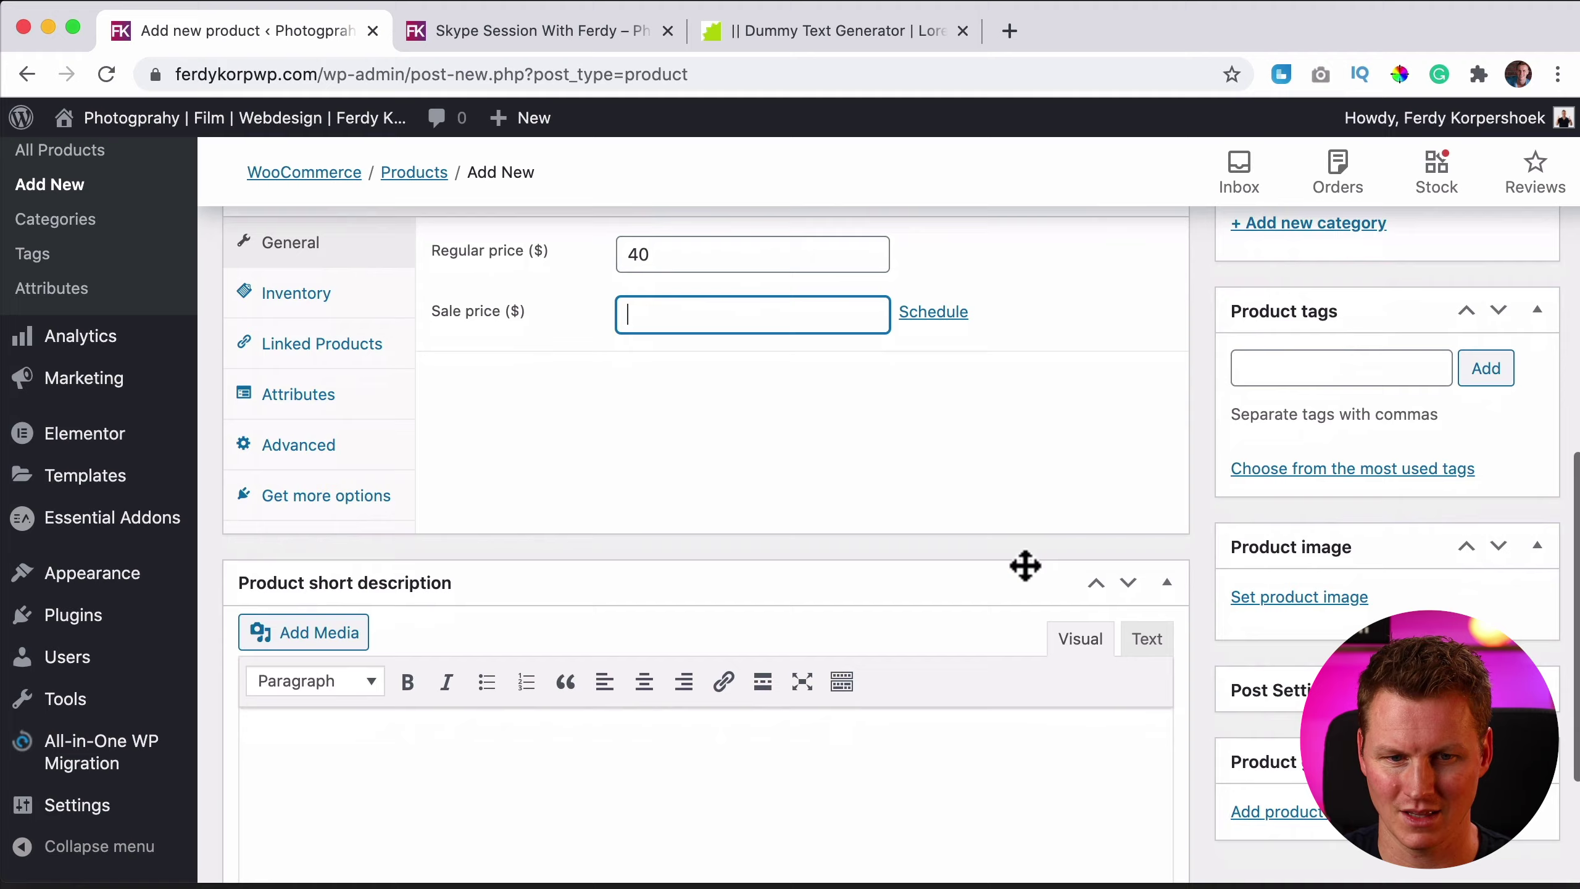
{"action": "scroll", "coordinate": [1016, 563], "scroll_direction": "down", "scroll_amount": 3}
- Set the denim-shirt portrait from the Media Library as the product image
{"action": "left_click", "coordinate": [1307, 390]}
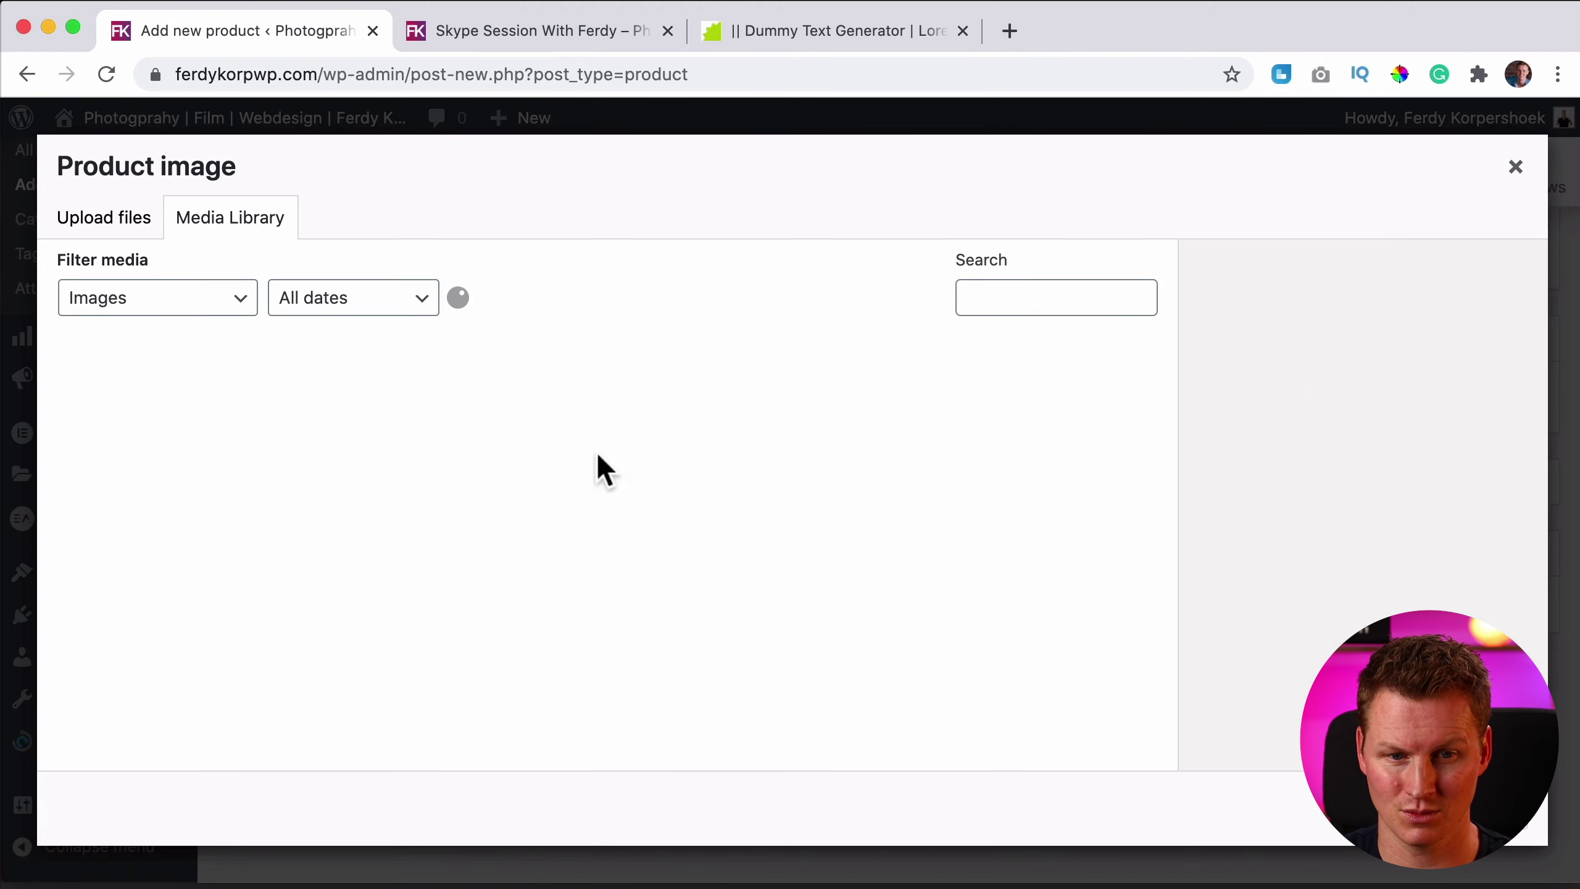
{"action": "left_click", "coordinate": [526, 439]}
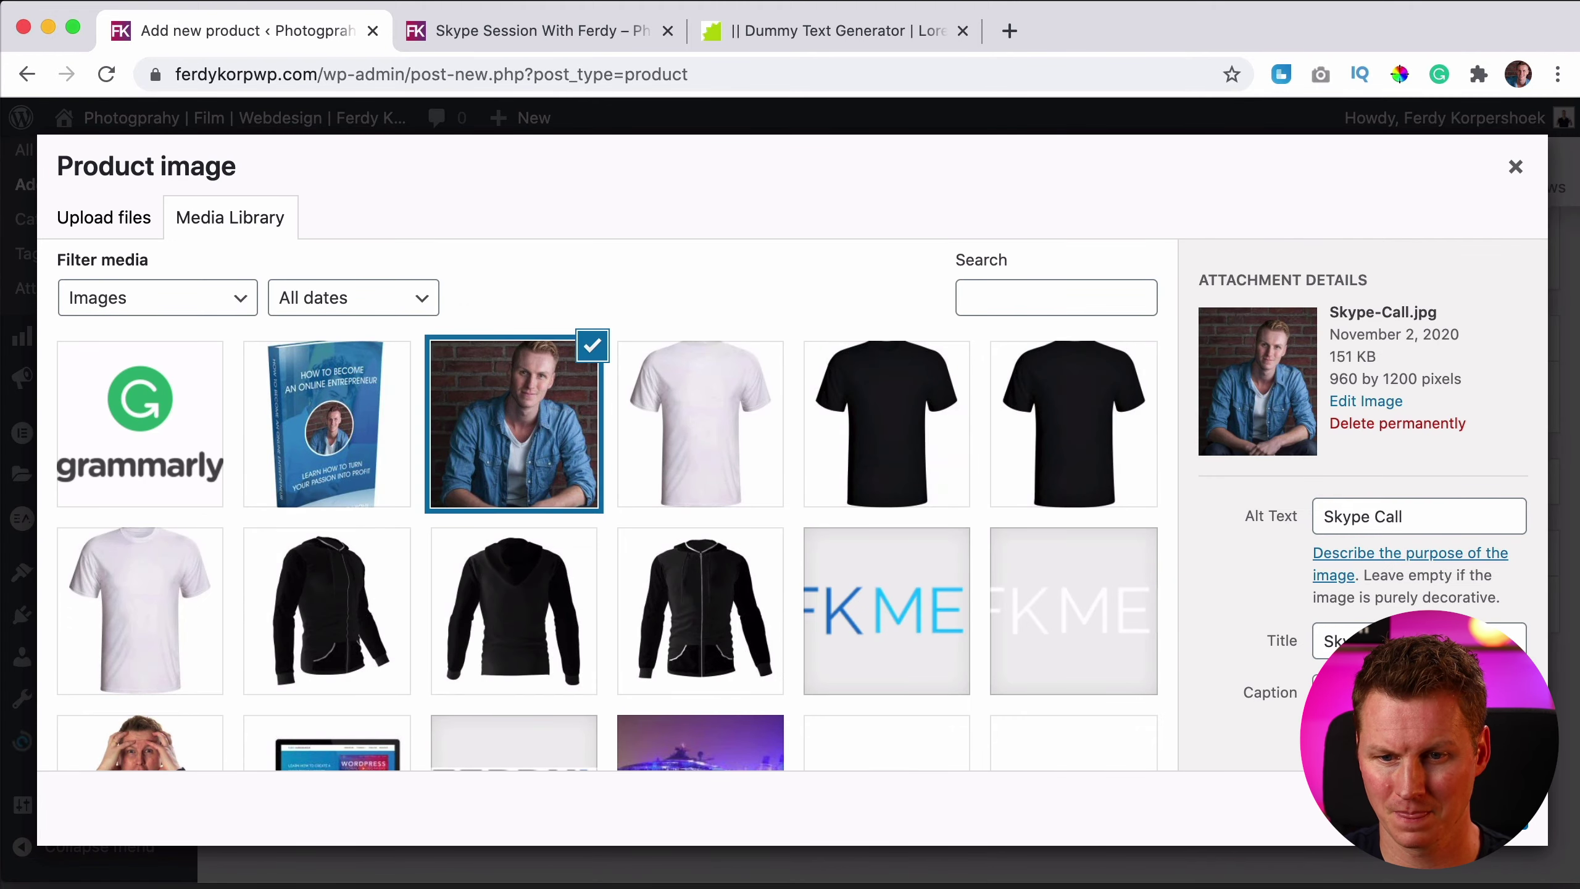
{"action": "left_click", "coordinate": [1474, 807]}
{"action": "scroll", "coordinate": [1129, 706], "scroll_direction": "down", "scroll_amount": 3}
{"action": "scroll", "coordinate": [1128, 706], "scroll_direction": "up", "scroll_amount": 5}
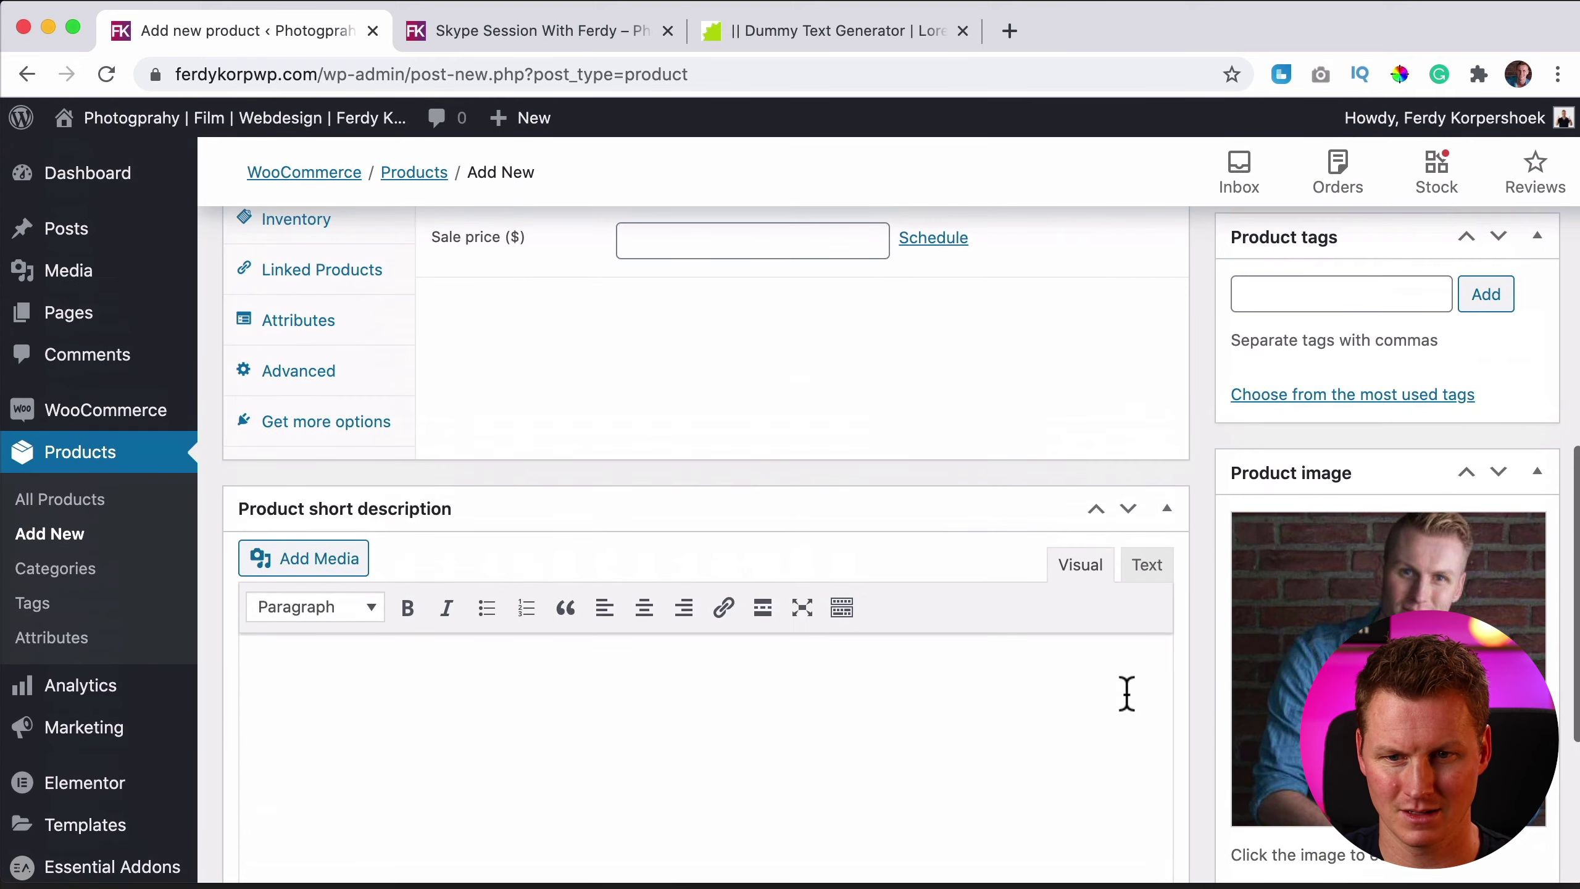
- Add the product to the Skype Sessions category
{"action": "scroll", "coordinate": [1157, 672], "scroll_direction": "up", "scroll_amount": 5}
{"action": "scroll", "coordinate": [1219, 598], "scroll_direction": "up", "scroll_amount": 3}
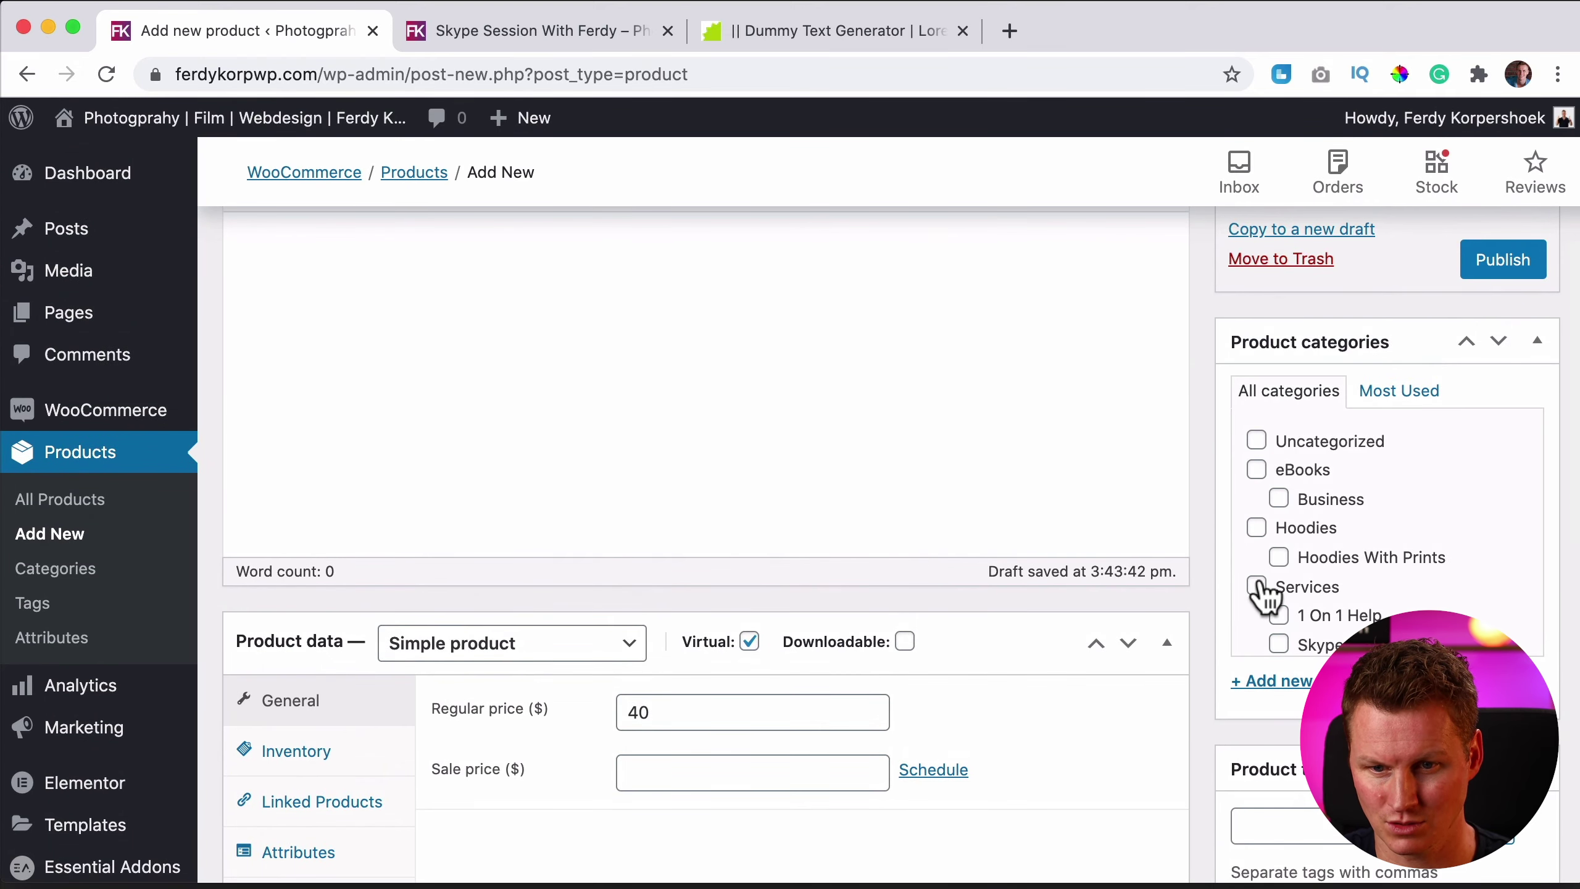
{"action": "scroll", "coordinate": [1282, 628], "scroll_direction": "down", "scroll_amount": 3}
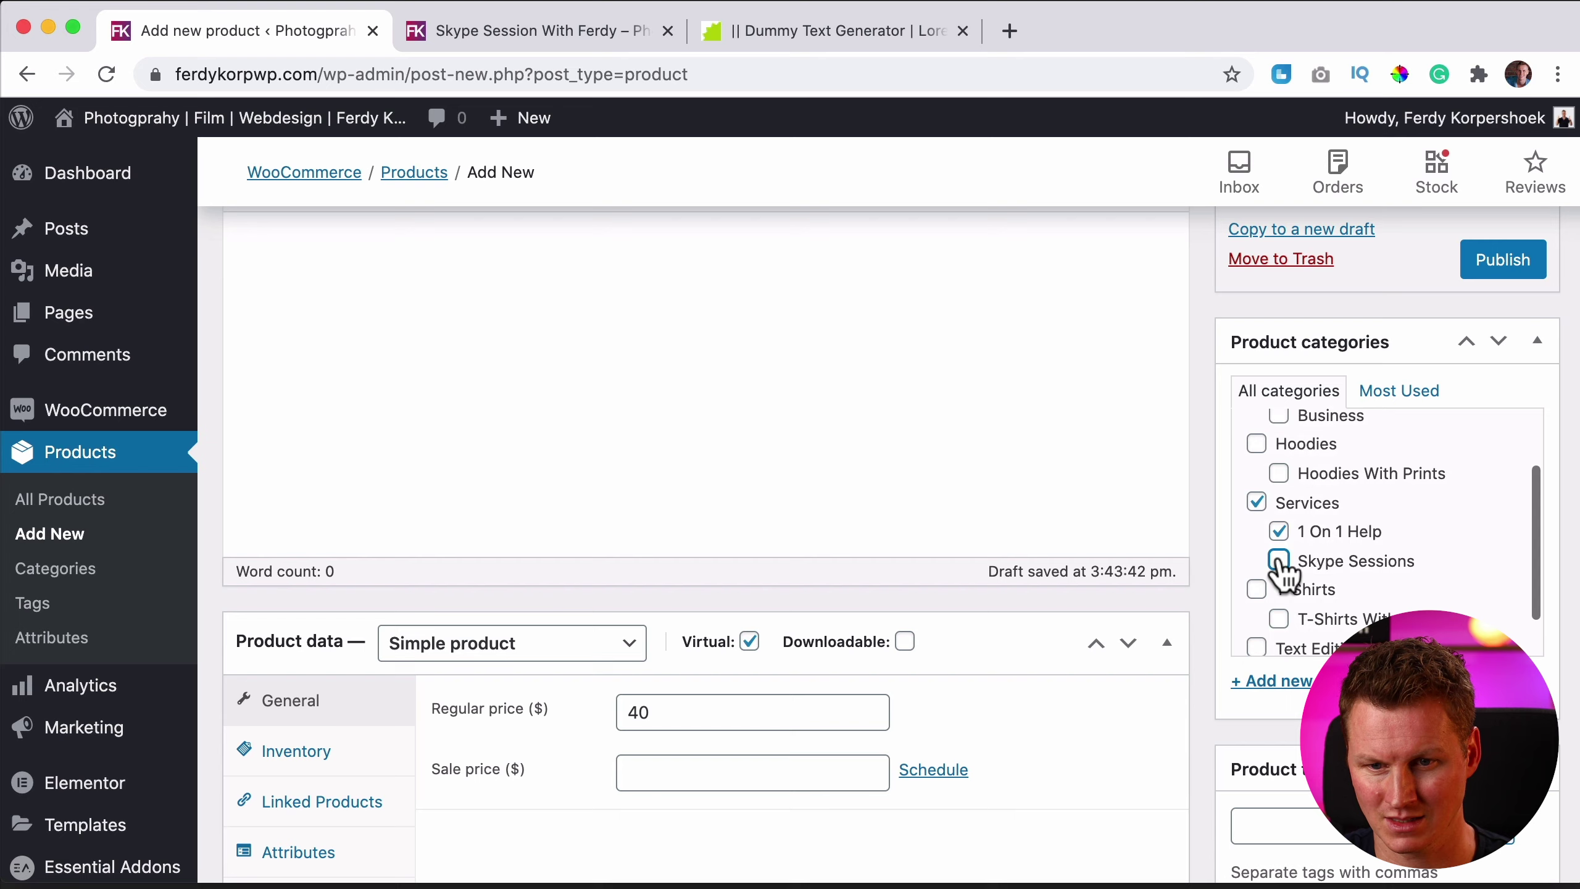
{"action": "left_click", "coordinate": [1279, 560]}
{"action": "scroll", "coordinate": [1278, 573], "scroll_direction": "up", "scroll_amount": 2}
{"action": "scroll", "coordinate": [1245, 548], "scroll_direction": "up", "scroll_amount": 2}
{"action": "scroll", "coordinate": [1114, 498], "scroll_direction": "up", "scroll_amount": 6}
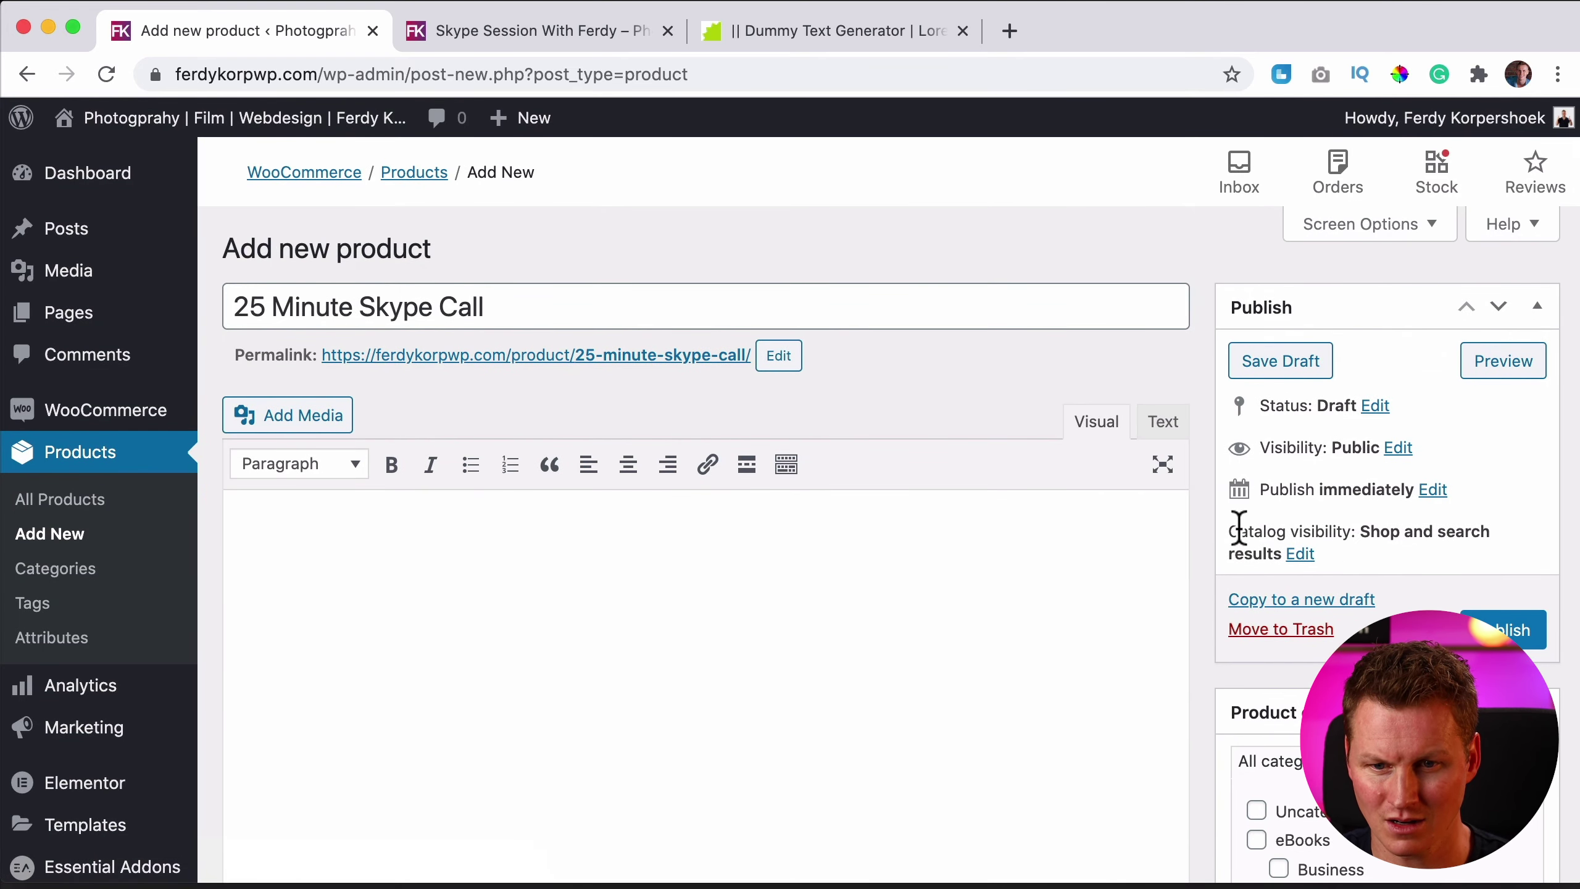
- Set catalog visibility to Hidden and publish the 25 Minute Skype Call
{"action": "left_click", "coordinate": [1301, 554]}
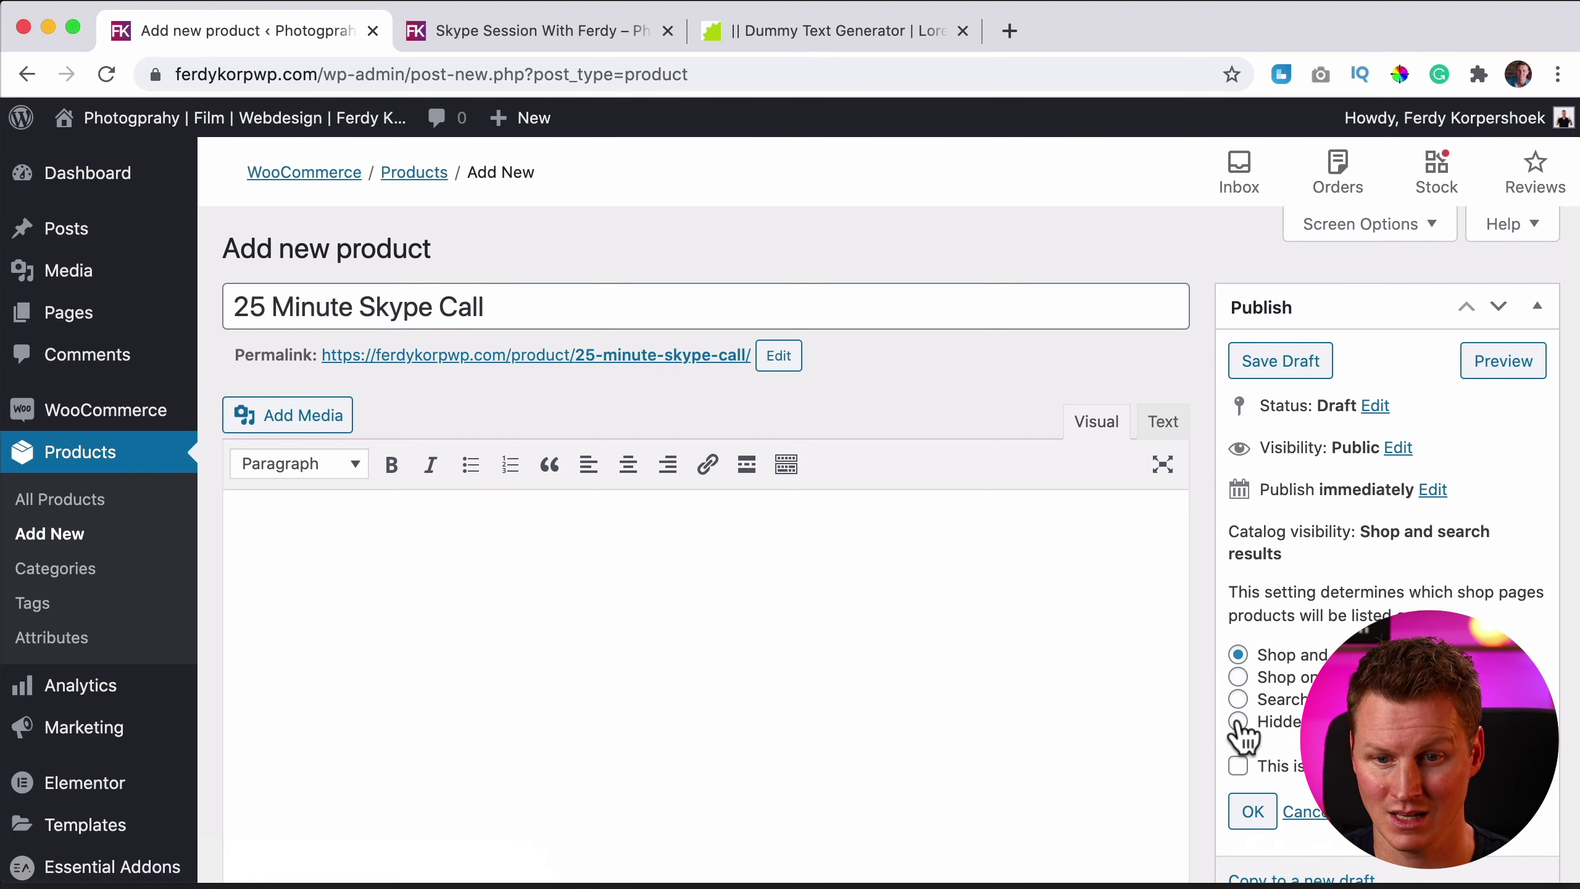
{"action": "scroll", "coordinate": [1249, 815], "scroll_direction": "down", "scroll_amount": 1}
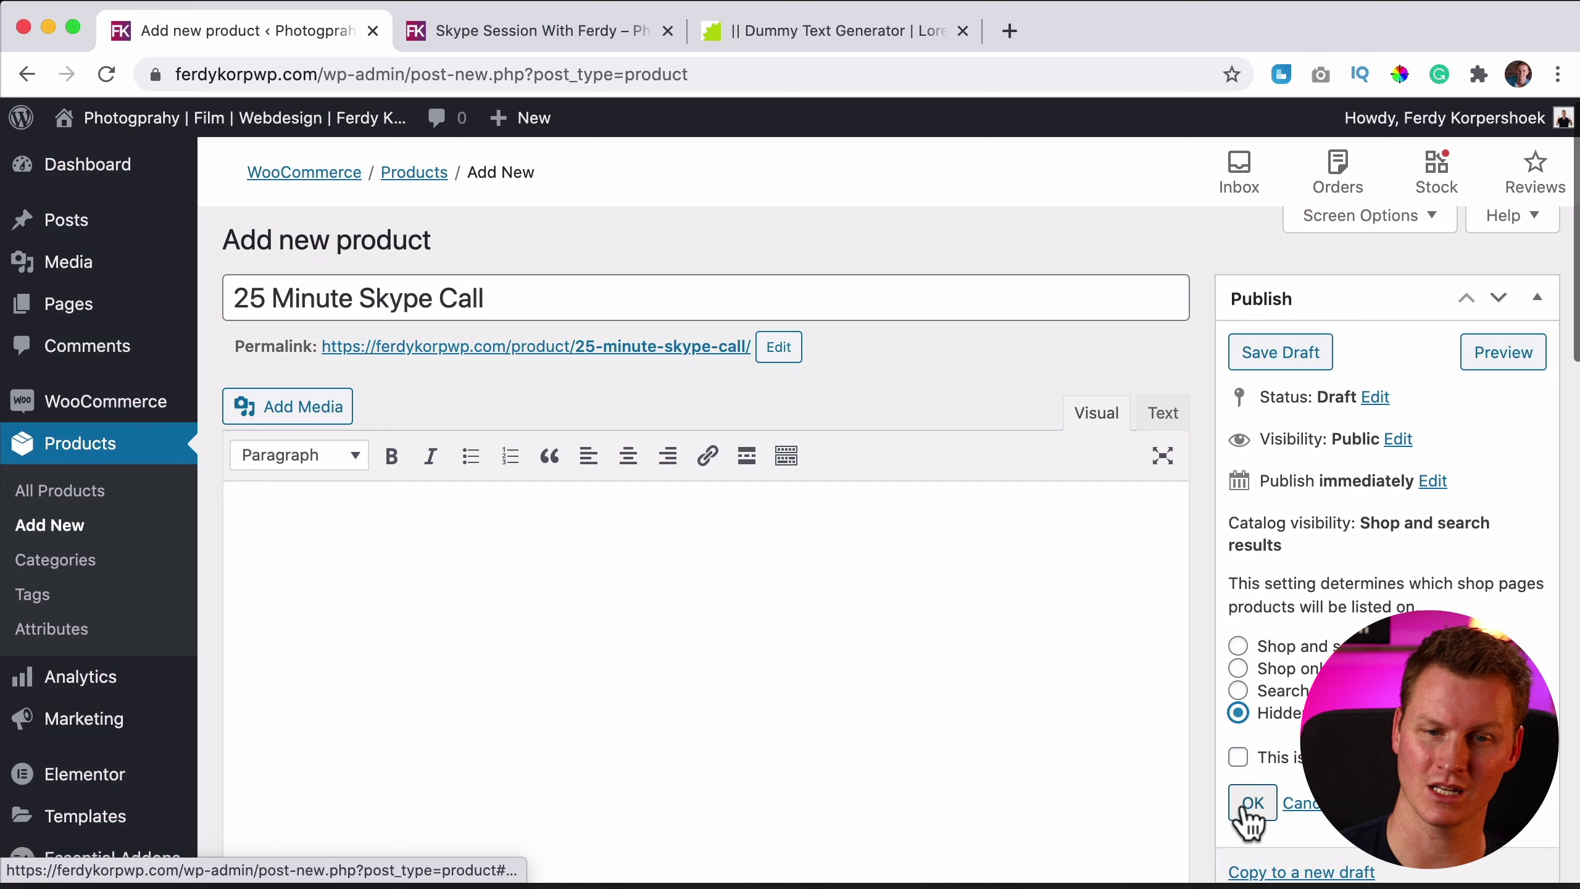
{"action": "left_click", "coordinate": [1248, 815]}
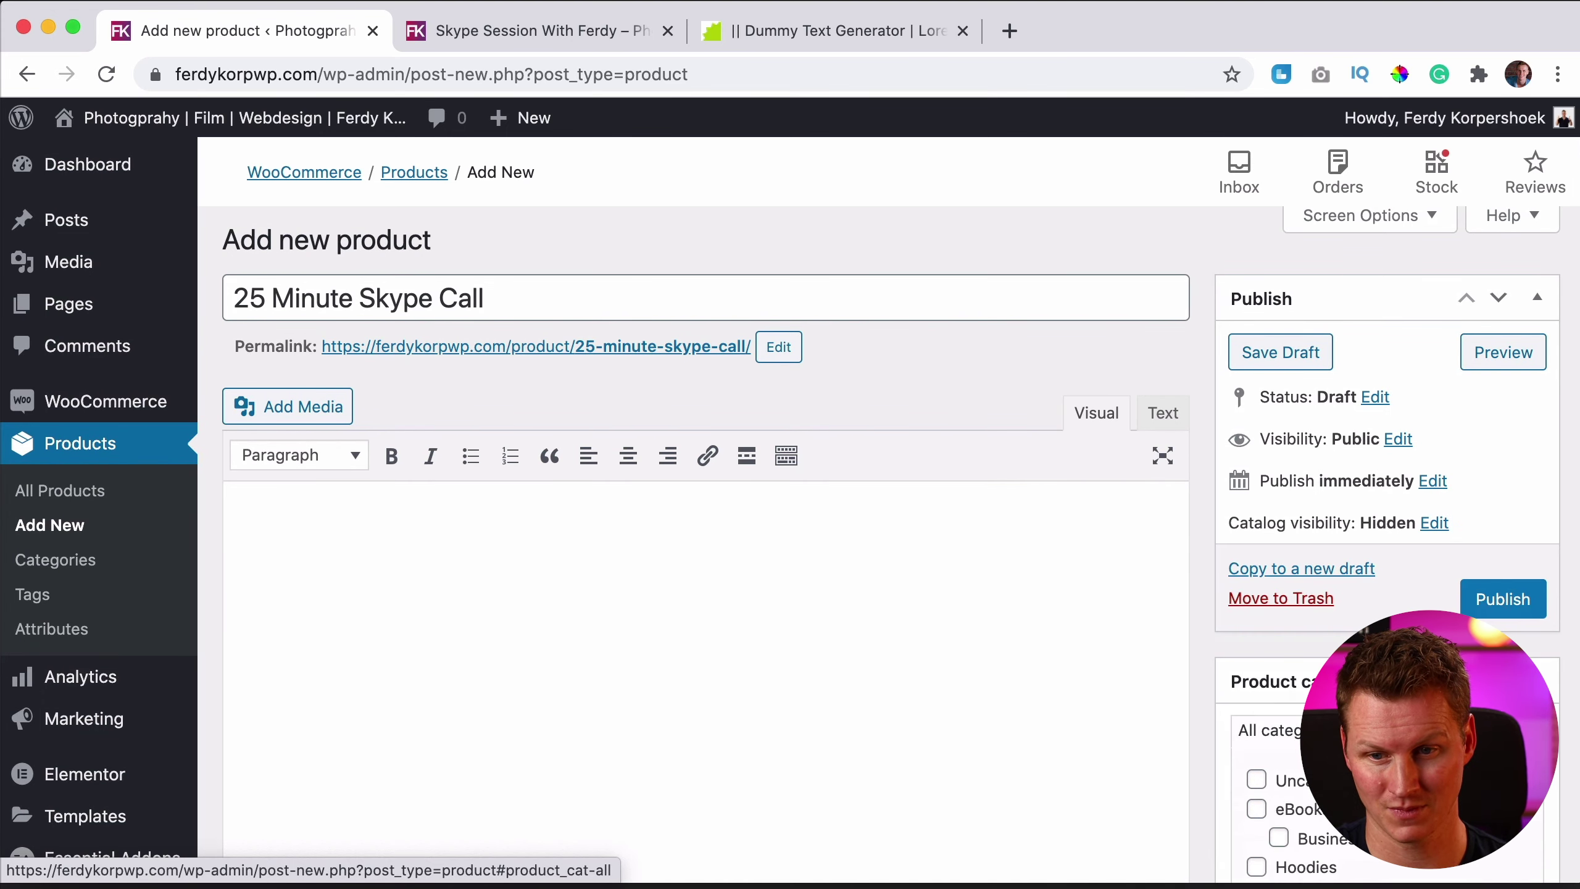
{"action": "left_click", "coordinate": [1493, 604]}
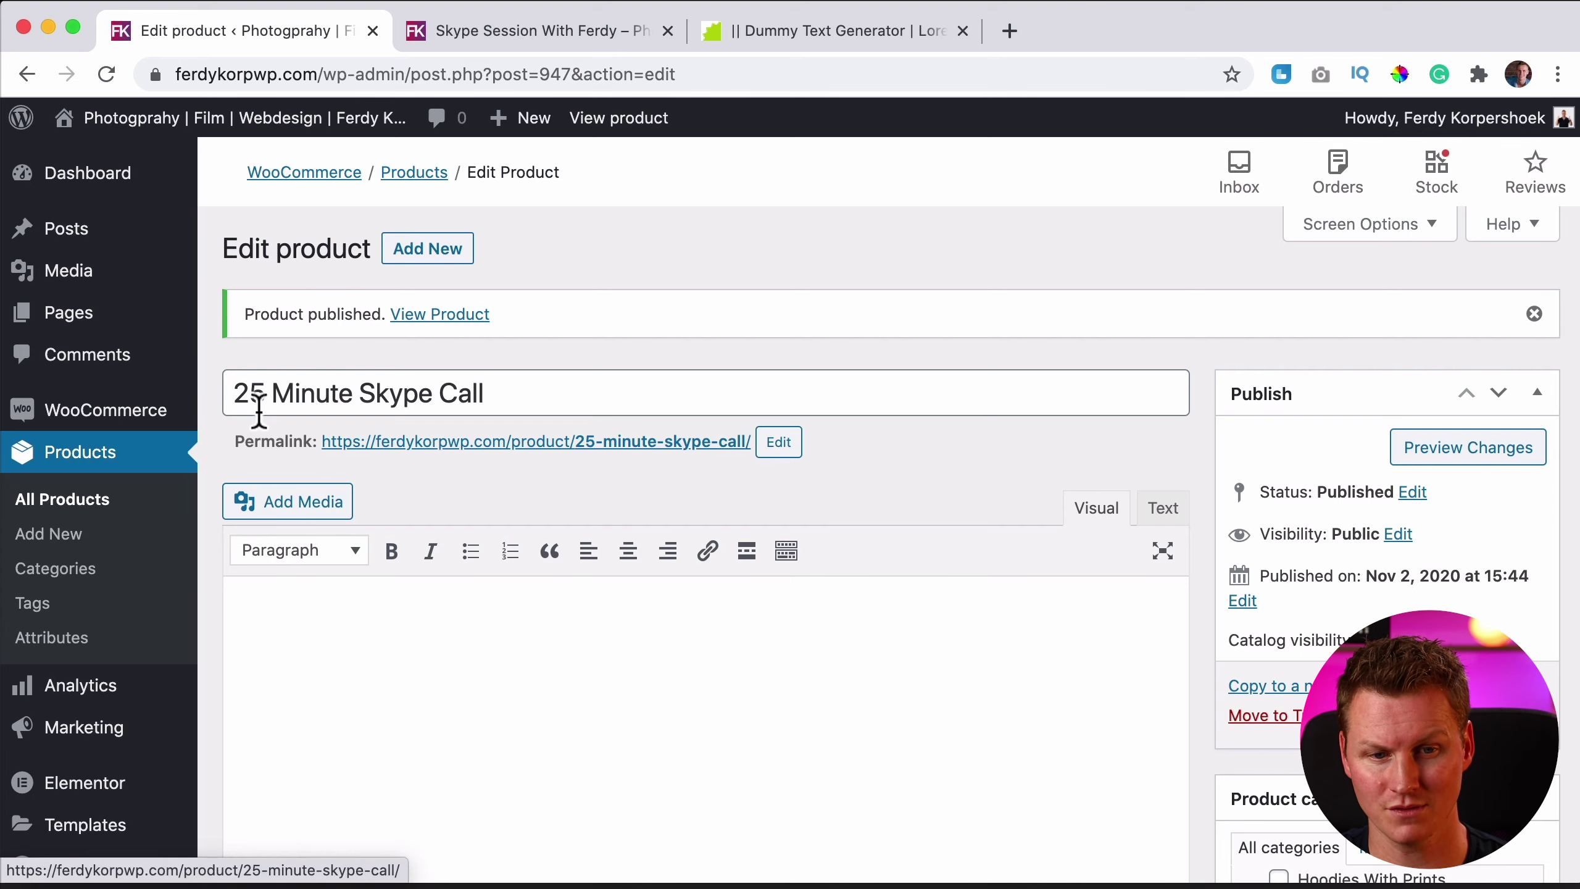
- Copy the product to a new draft and retitle it '45 Minute Skype Call'
{"action": "left_click", "coordinate": [1288, 687]}
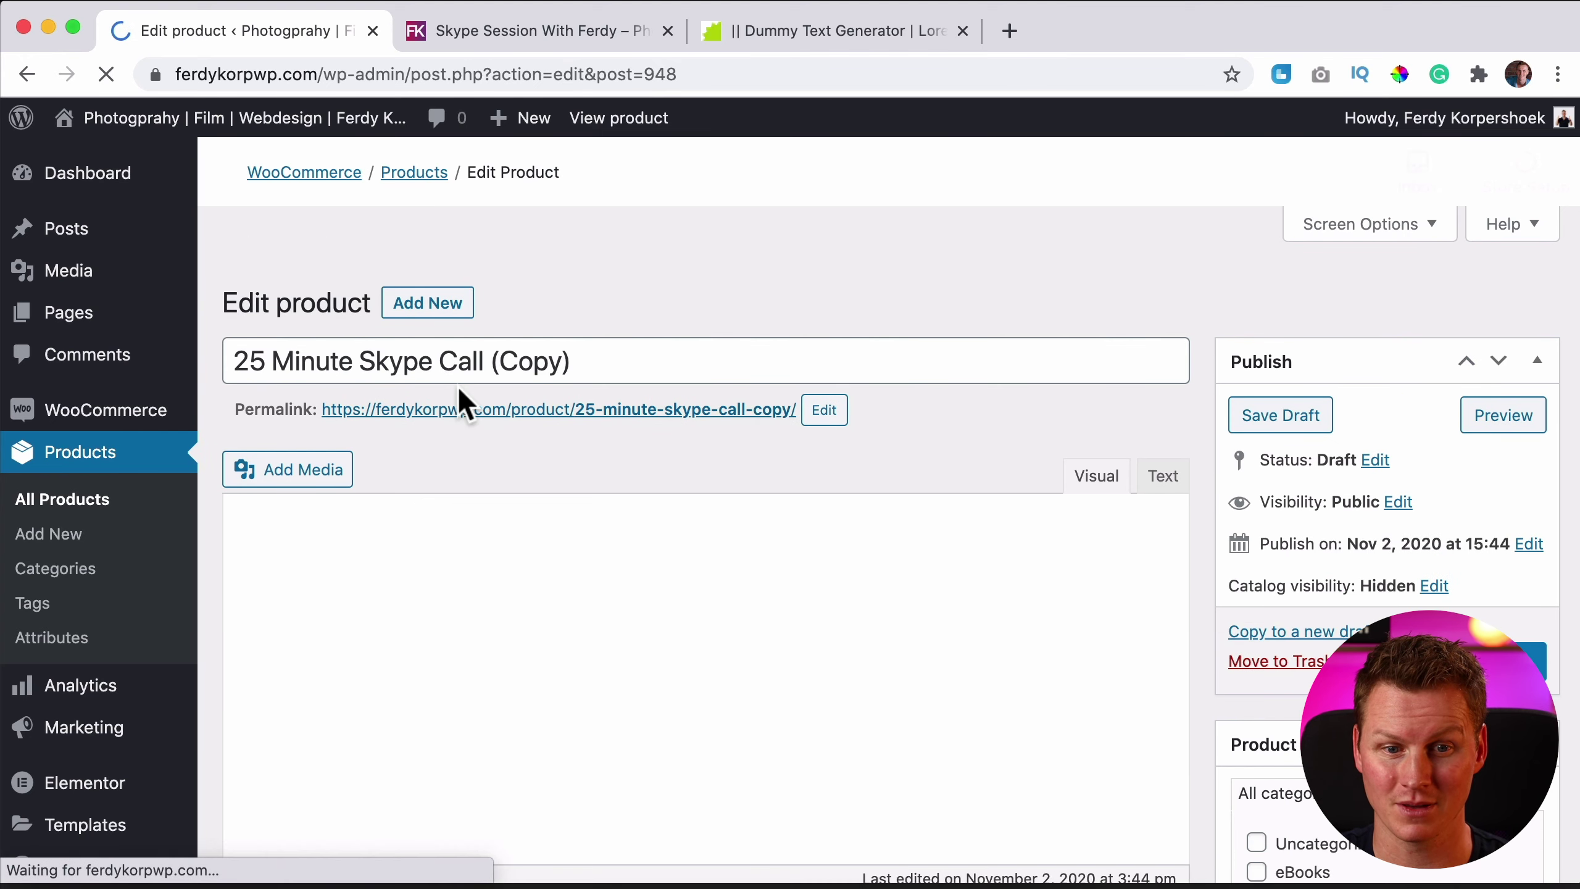
{"action": "left_click", "coordinate": [255, 308]}
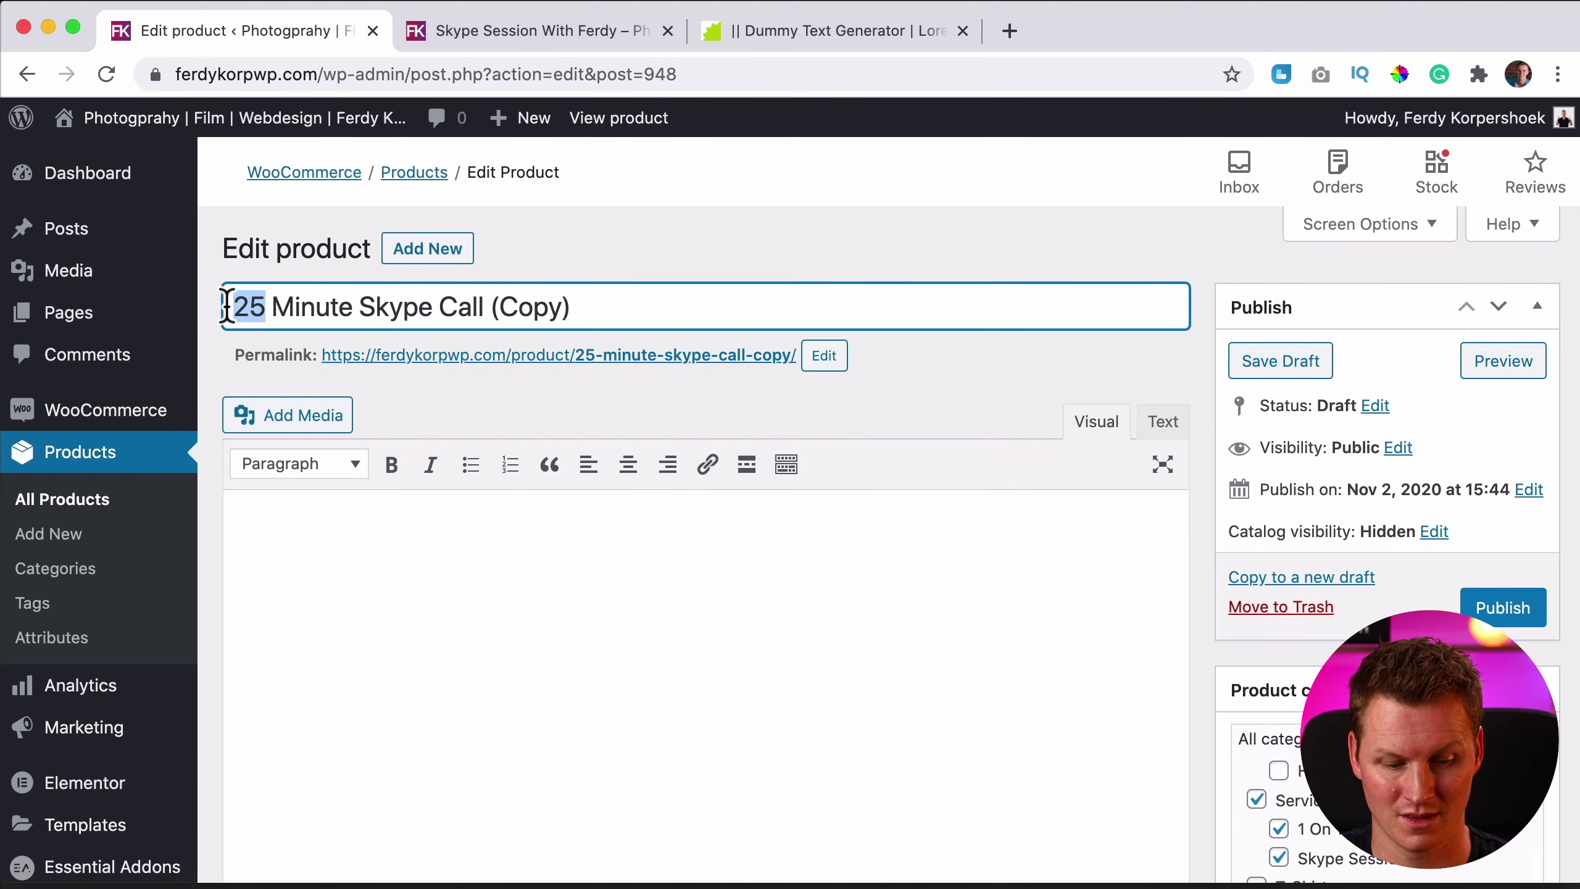
{"action": "type", "text": "45"}
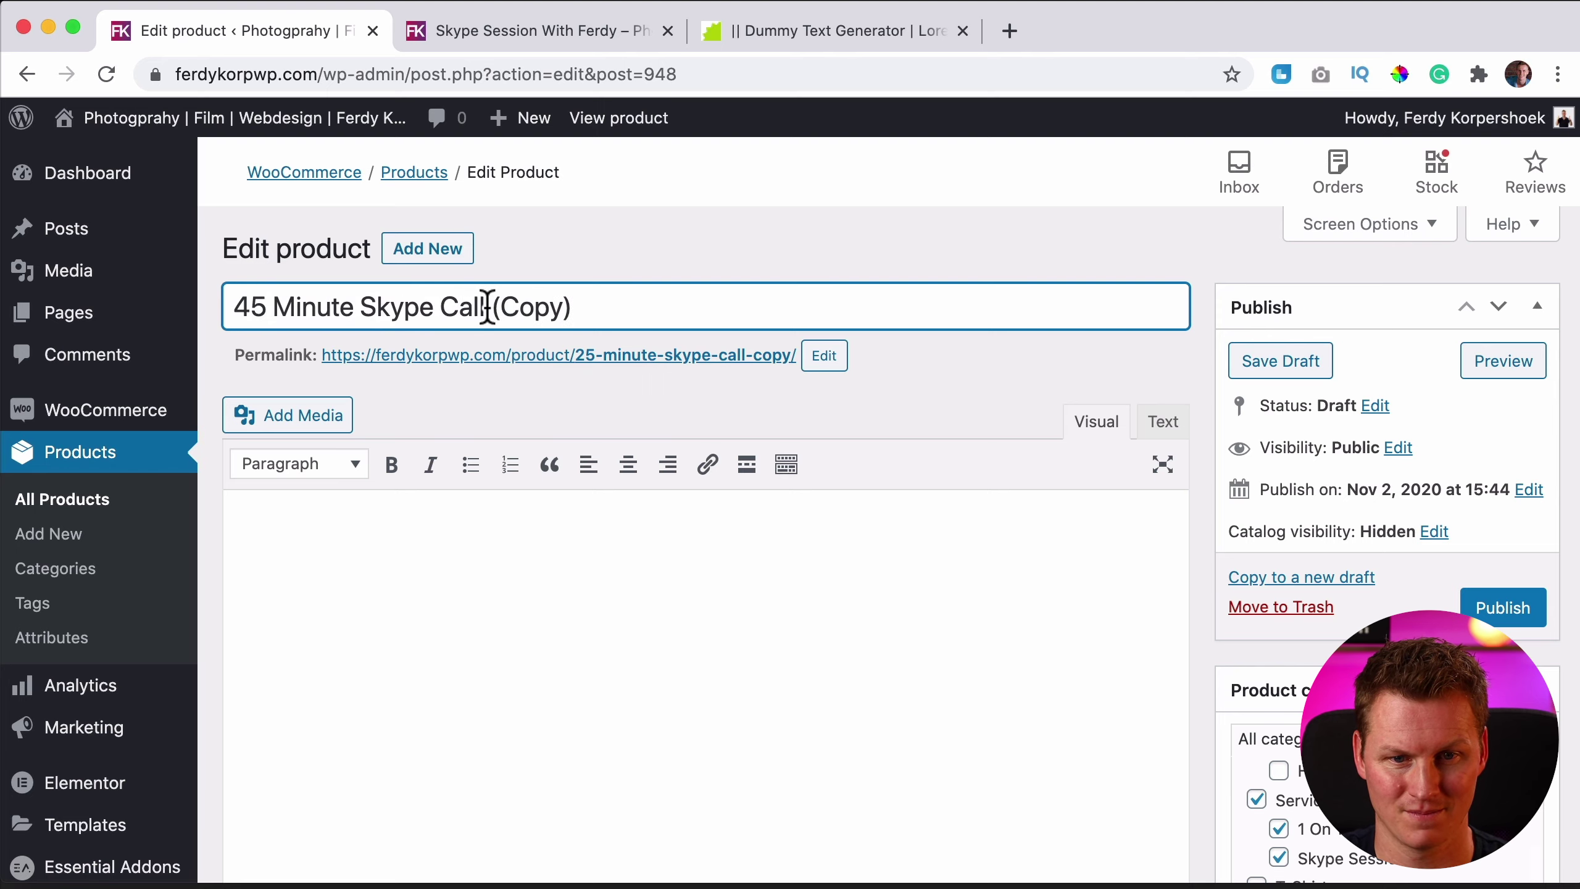
{"action": "left_click_drag", "start_coordinate": [487, 308], "coordinate": [678, 305]}
{"action": "key", "text": "BackSpace"}
{"action": "triple_click", "coordinate": [557, 305]}
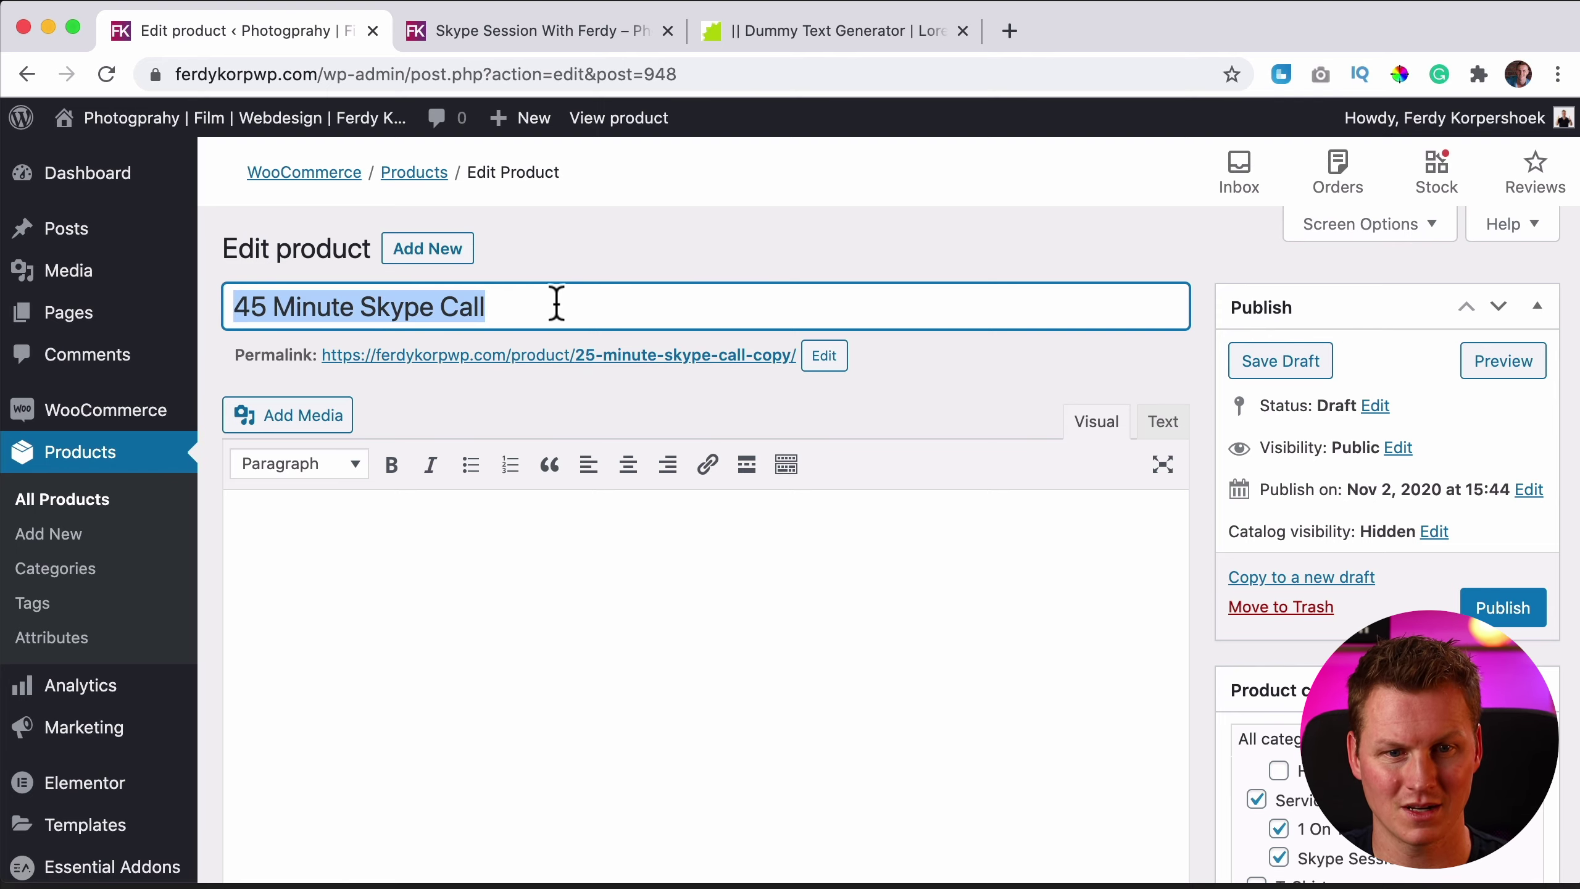
- Change the permalink slug to 45-minute-skype-call
{"action": "left_click", "coordinate": [824, 358]}
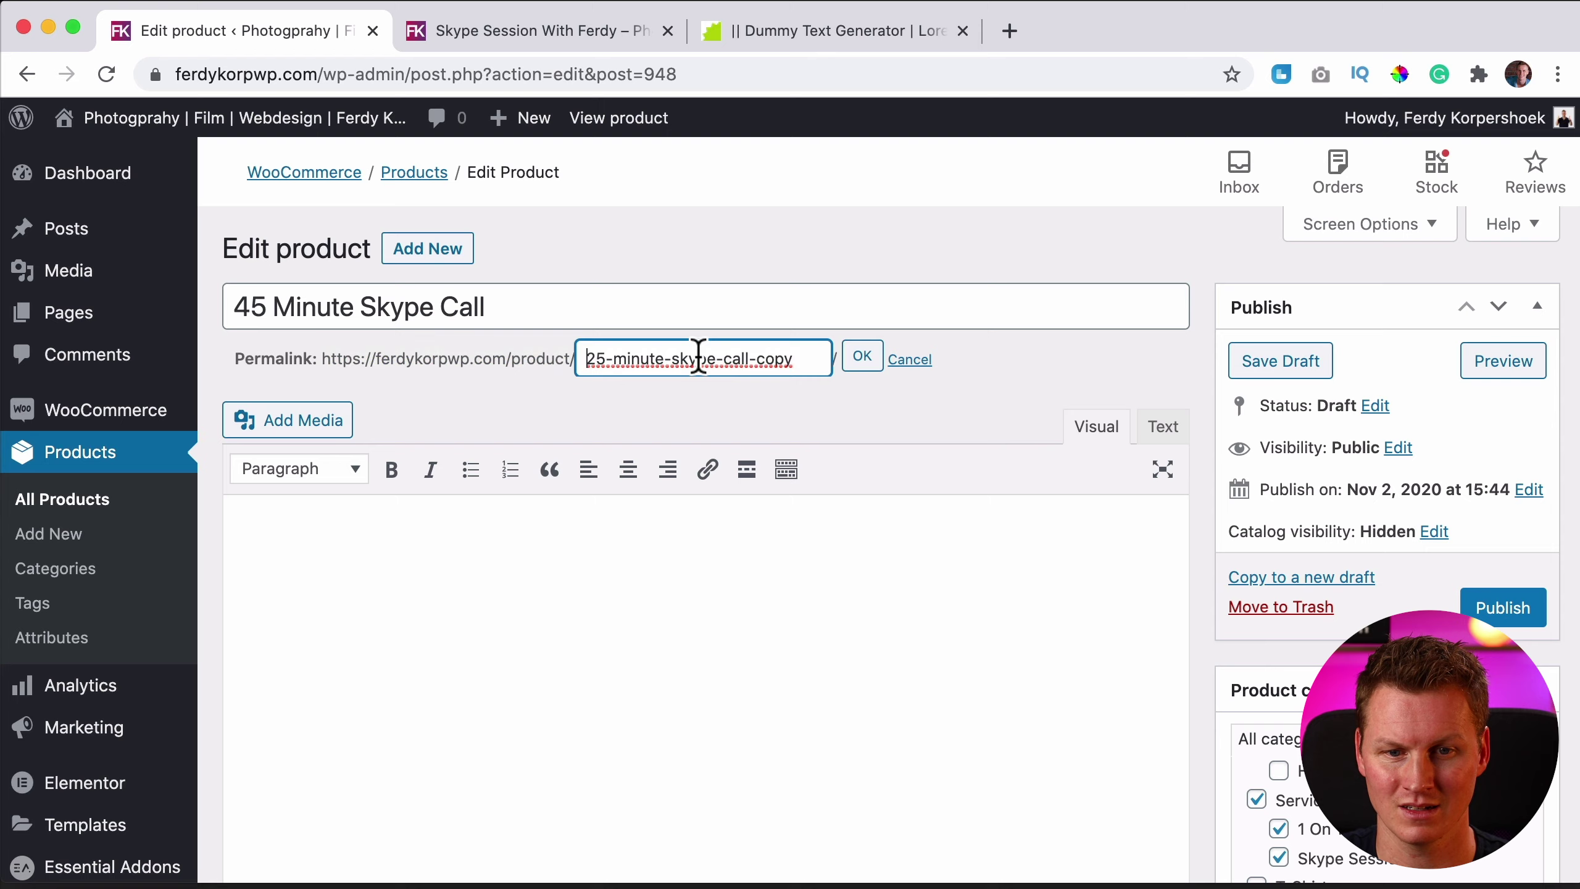
{"action": "triple_click", "coordinate": [697, 355]}
{"action": "key", "text": "ctrl+v"}
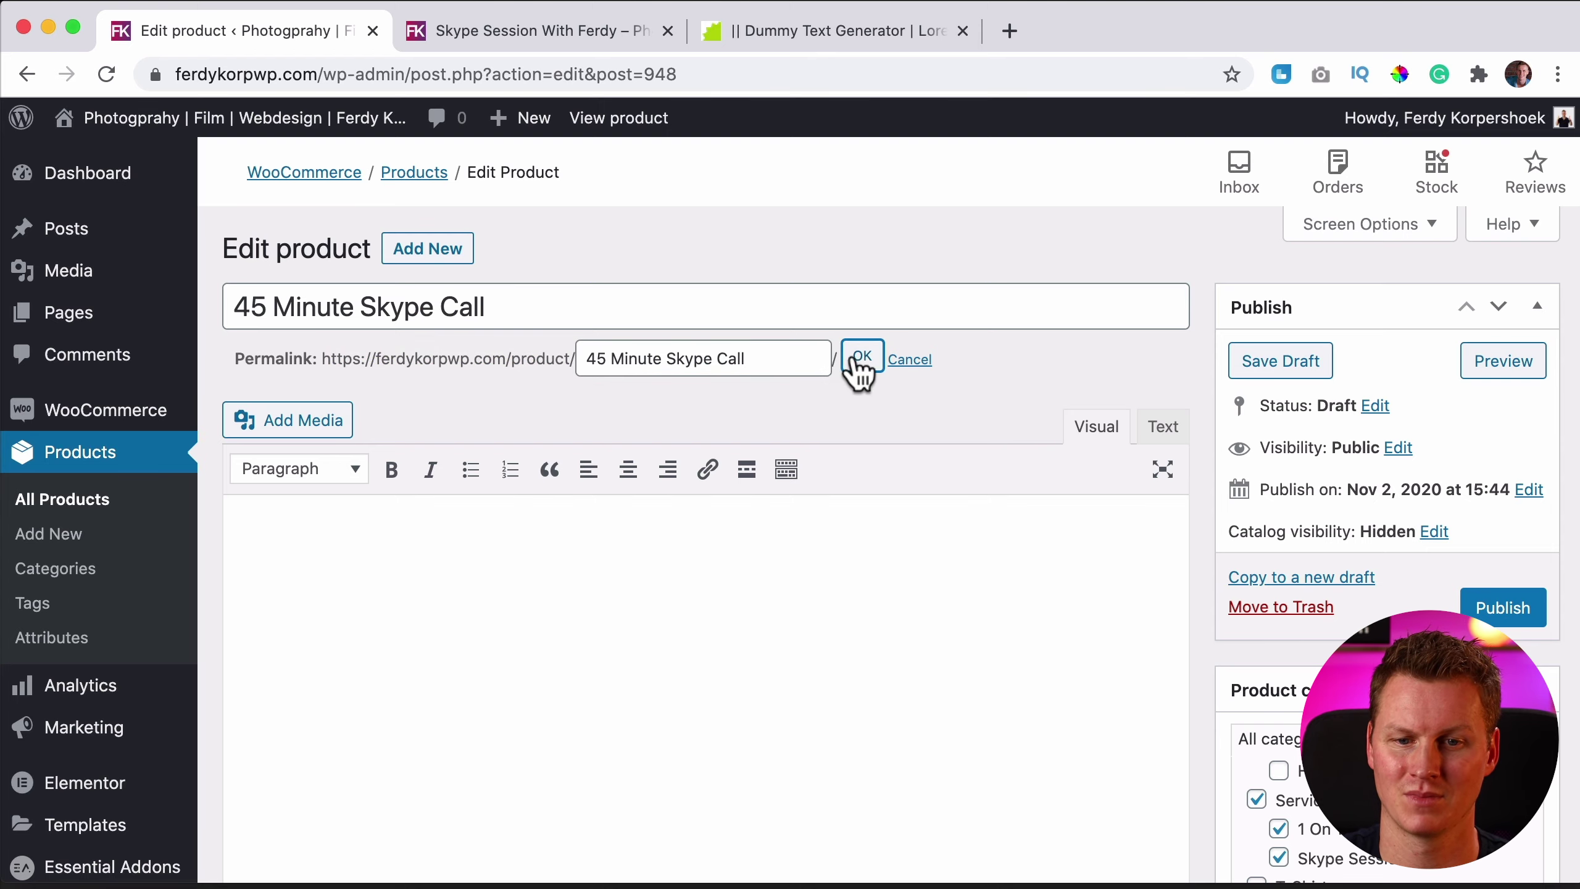
{"action": "left_click", "coordinate": [858, 359]}
- Publish the 45 Minute Skype Call product
{"action": "scroll", "coordinate": [871, 492], "scroll_direction": "down", "scroll_amount": 3}
{"action": "scroll", "coordinate": [787, 526], "scroll_direction": "down", "scroll_amount": 3}
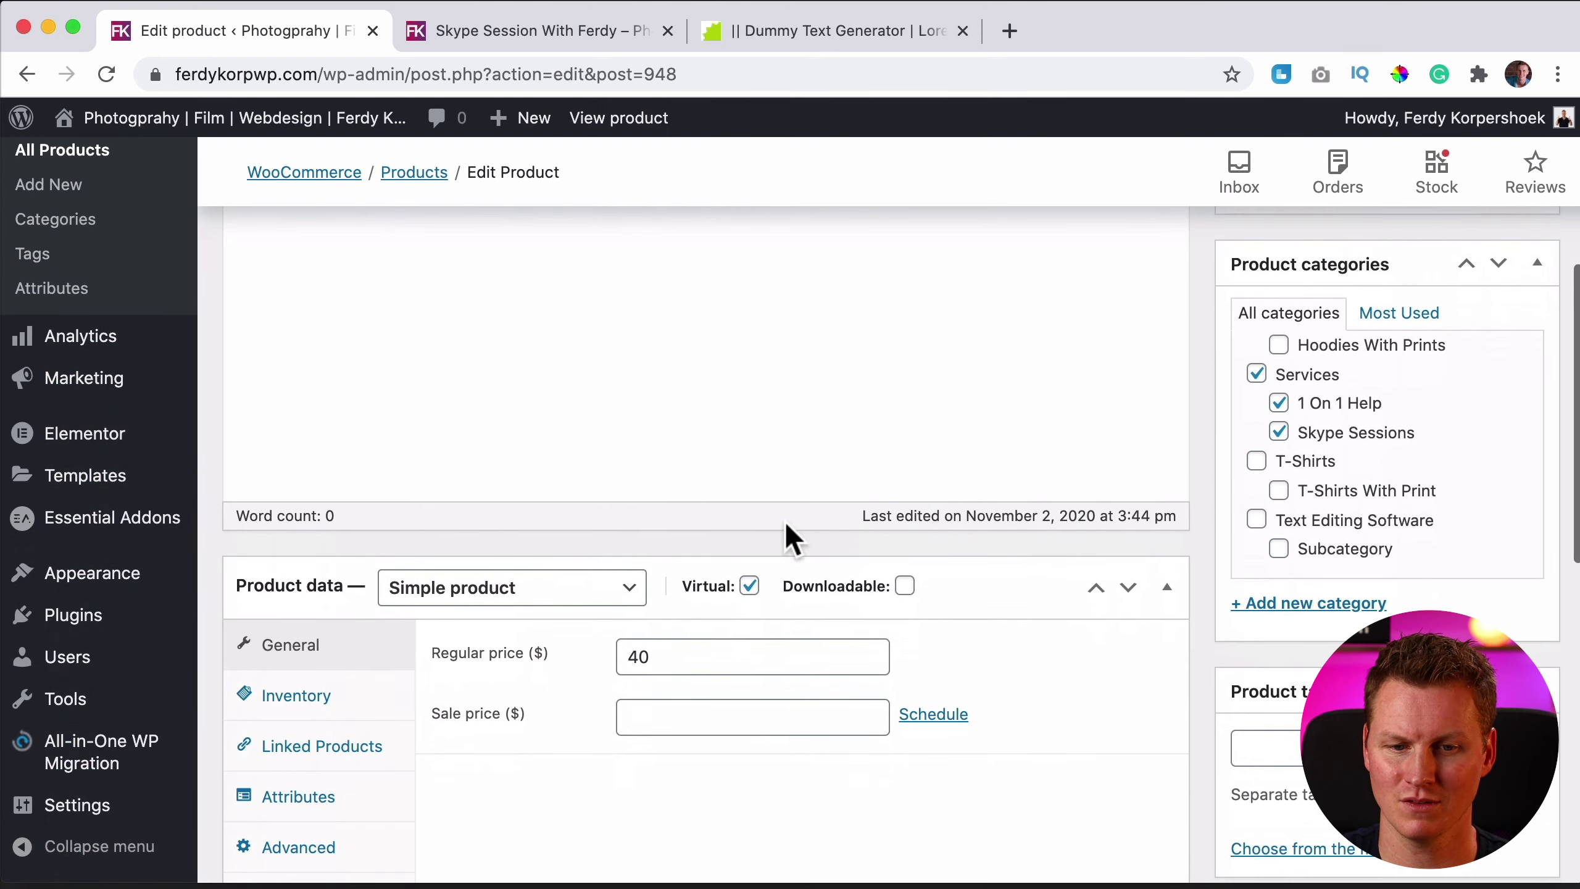
{"action": "scroll", "coordinate": [787, 540], "scroll_direction": "down", "scroll_amount": 1}
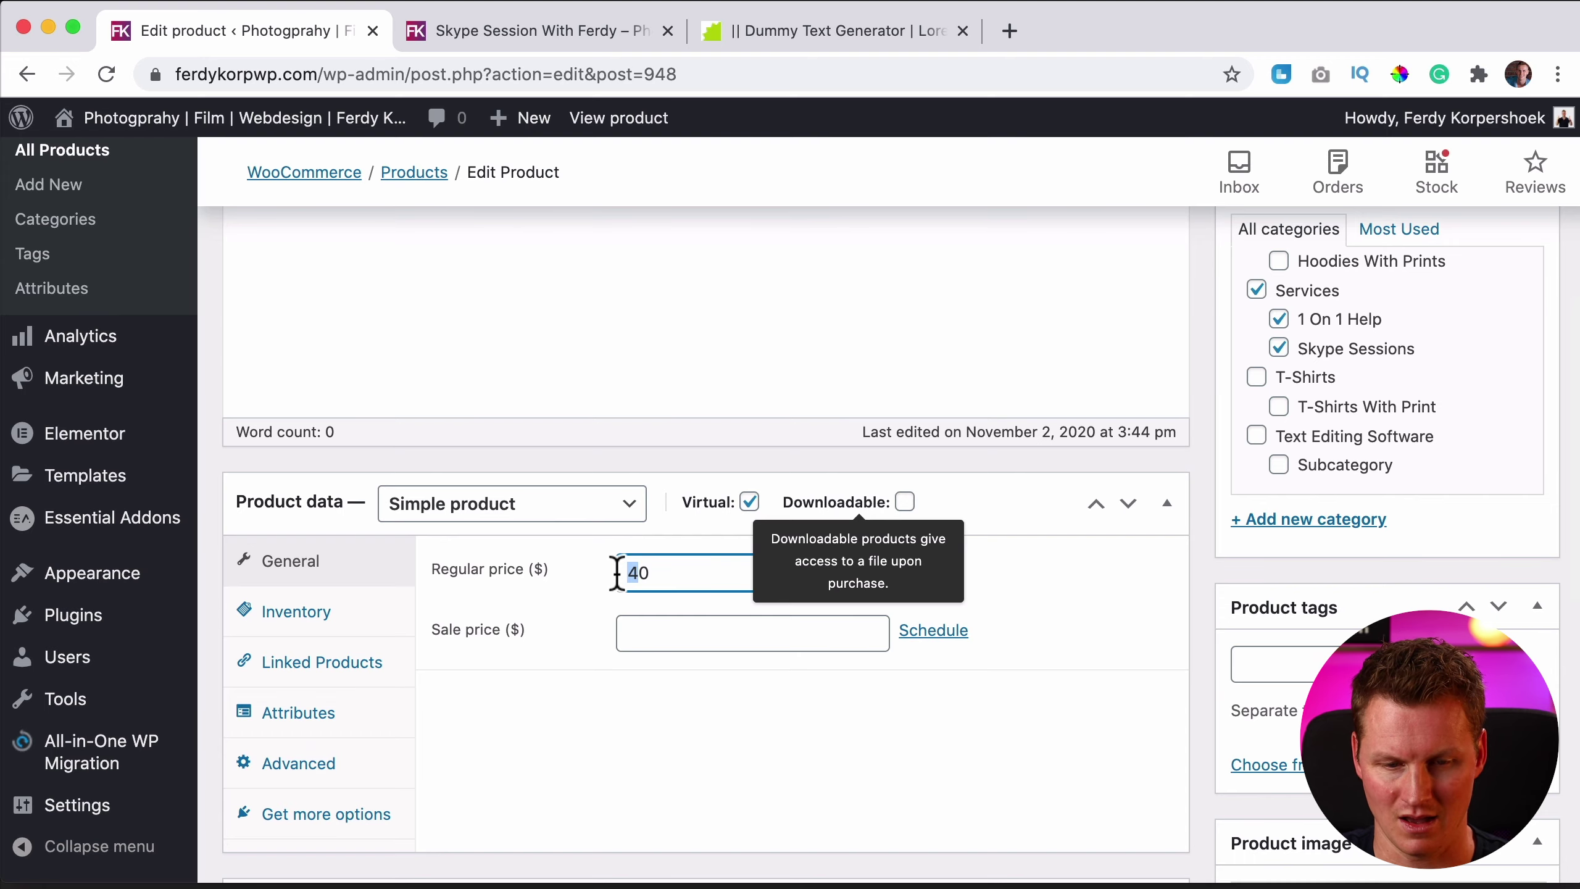
{"action": "scroll", "coordinate": [1057, 585], "scroll_direction": "up", "scroll_amount": 5}
{"action": "scroll", "coordinate": [1154, 572], "scroll_direction": "up", "scroll_amount": 4}
{"action": "left_click", "coordinate": [1499, 607]}
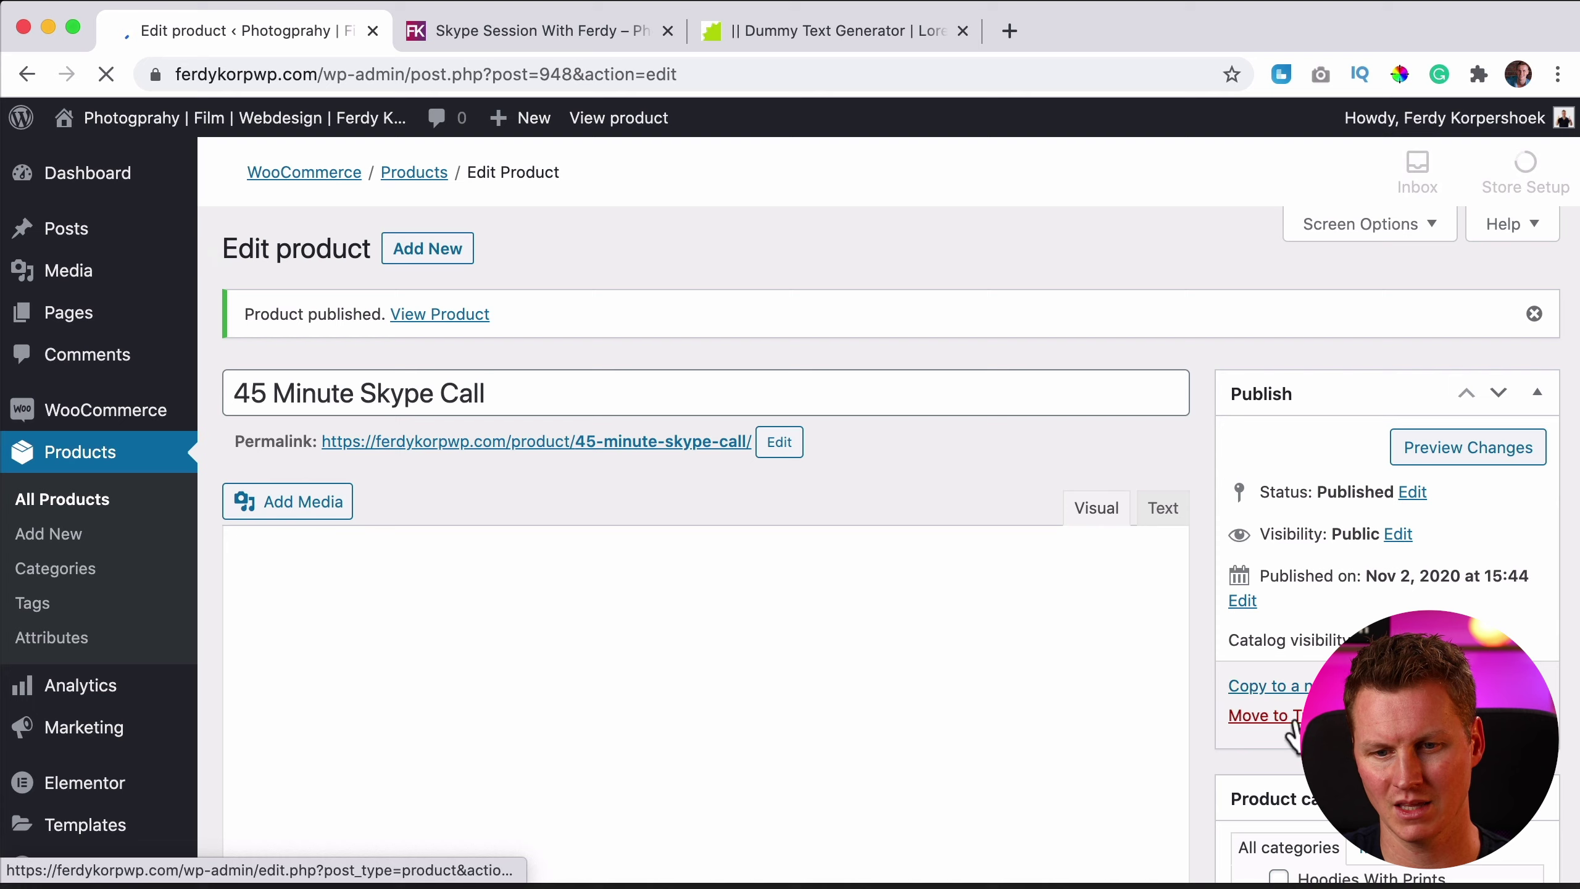
- Duplicate the 45-minute call and rename its title and slug to '55 Minute Skype Call'
{"action": "left_click", "coordinate": [1285, 687]}
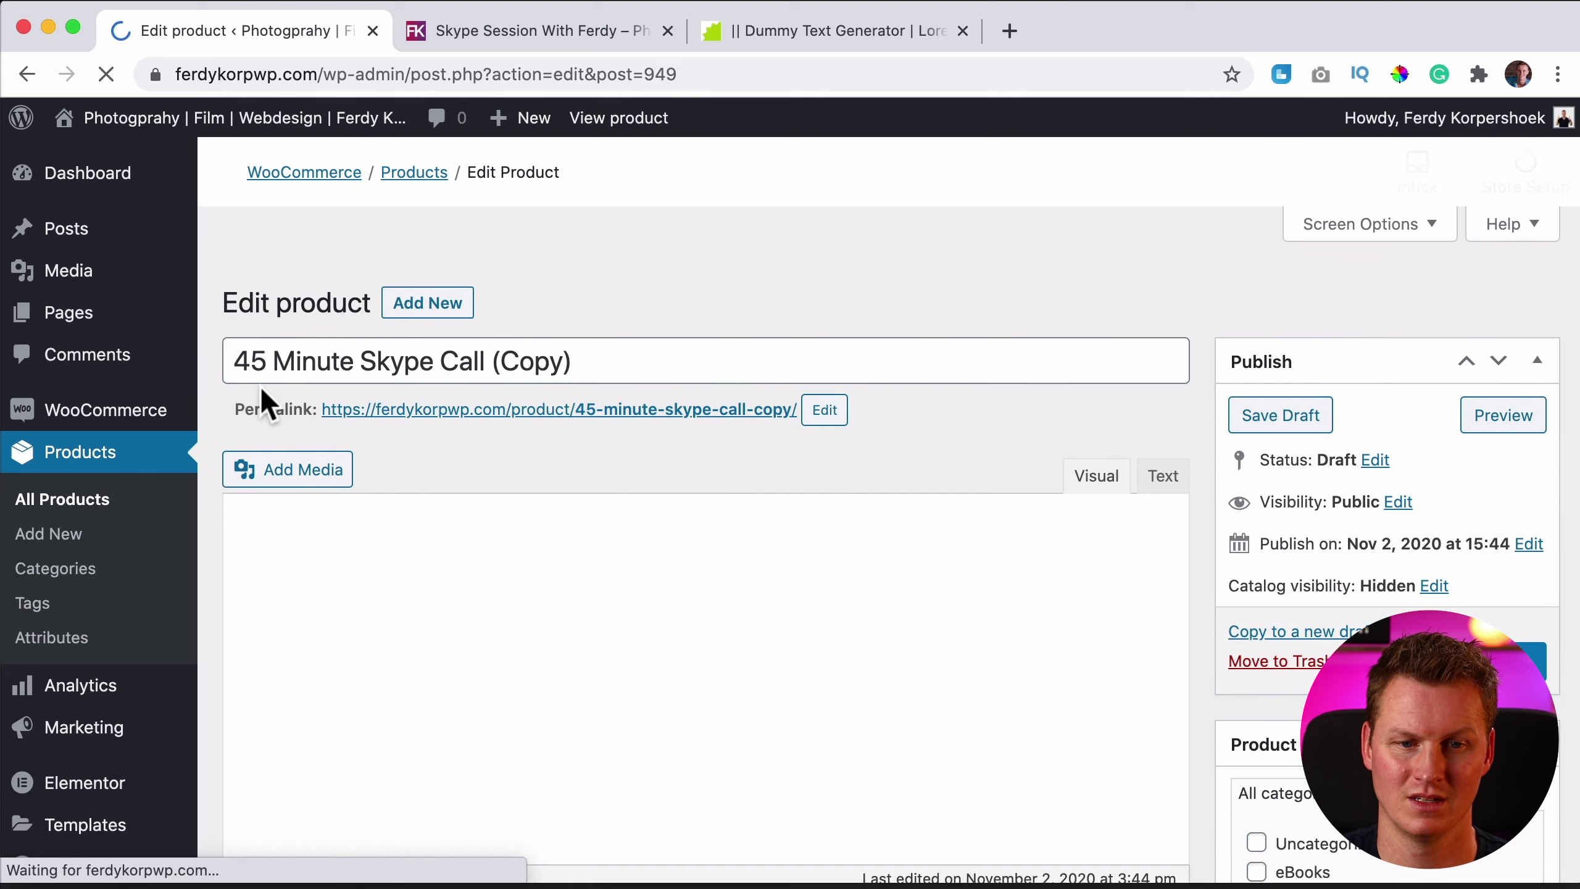
{"action": "left_click_drag", "start_coordinate": [266, 306], "coordinate": [229, 310]}
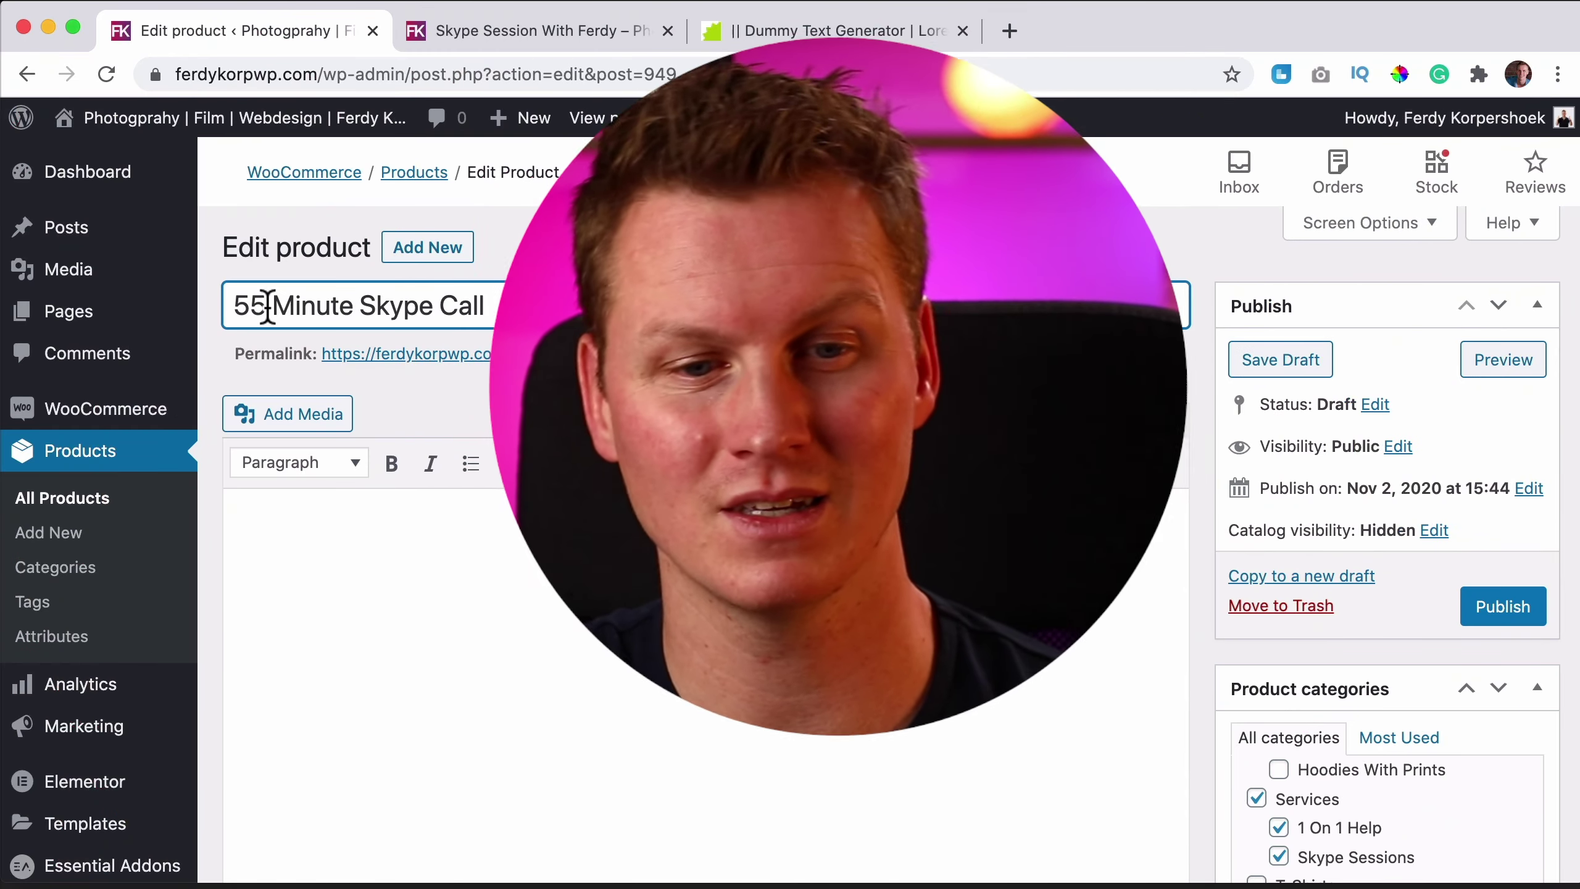
{"action": "left_click", "coordinate": [830, 355]}
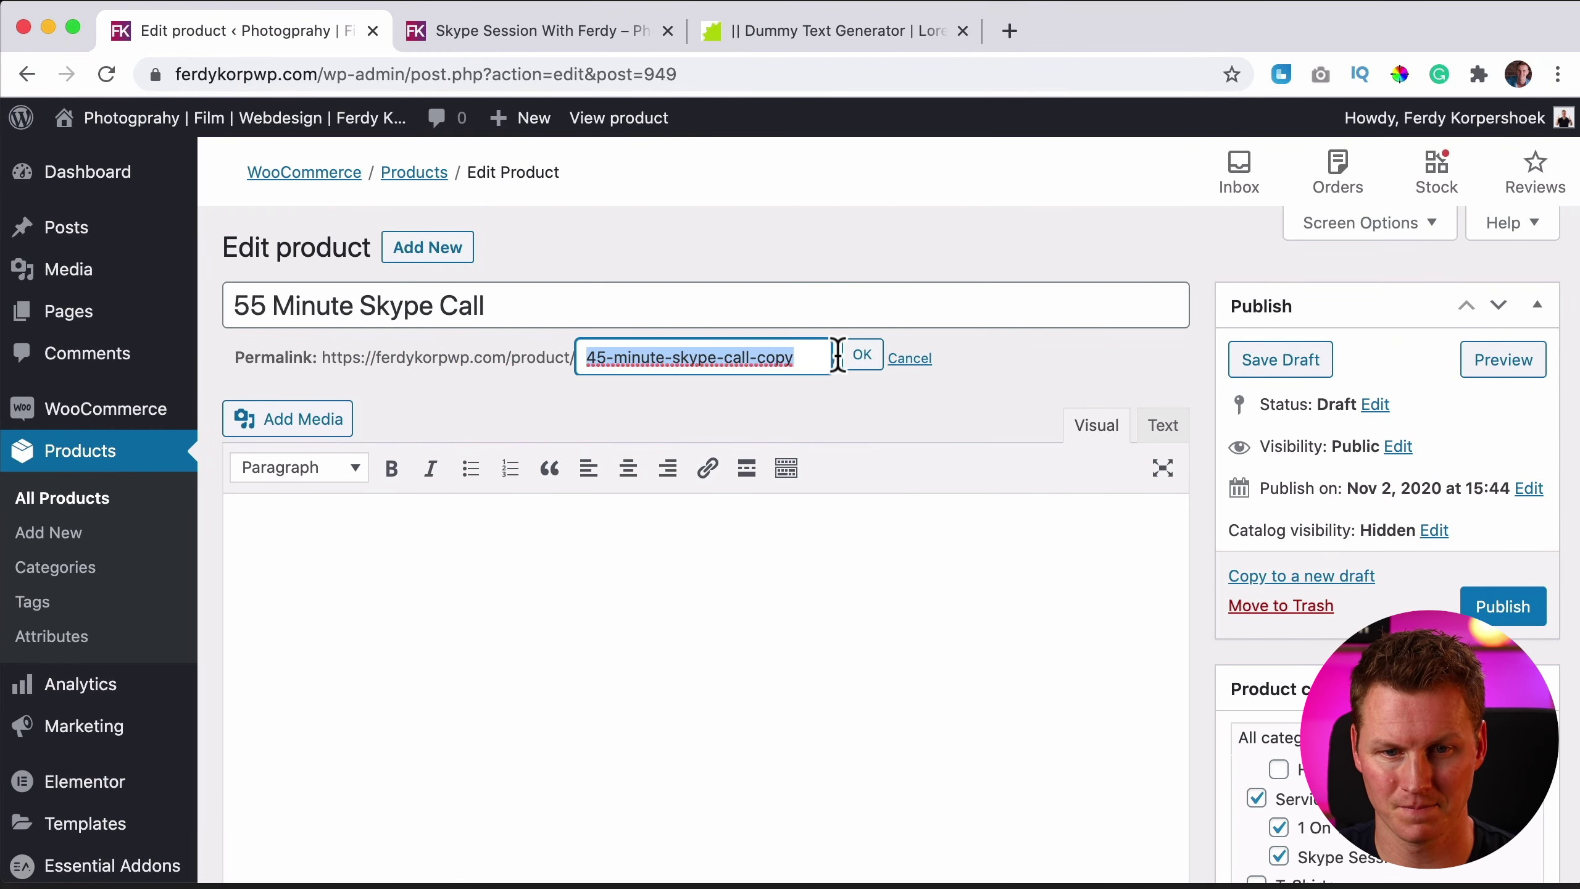
{"action": "type", "text": "55 Minute Skype Call"}
{"action": "left_click", "coordinate": [861, 358]}
- Change the regular price from 50 to 60
{"action": "scroll", "coordinate": [621, 466], "scroll_direction": "down", "scroll_amount": 2}
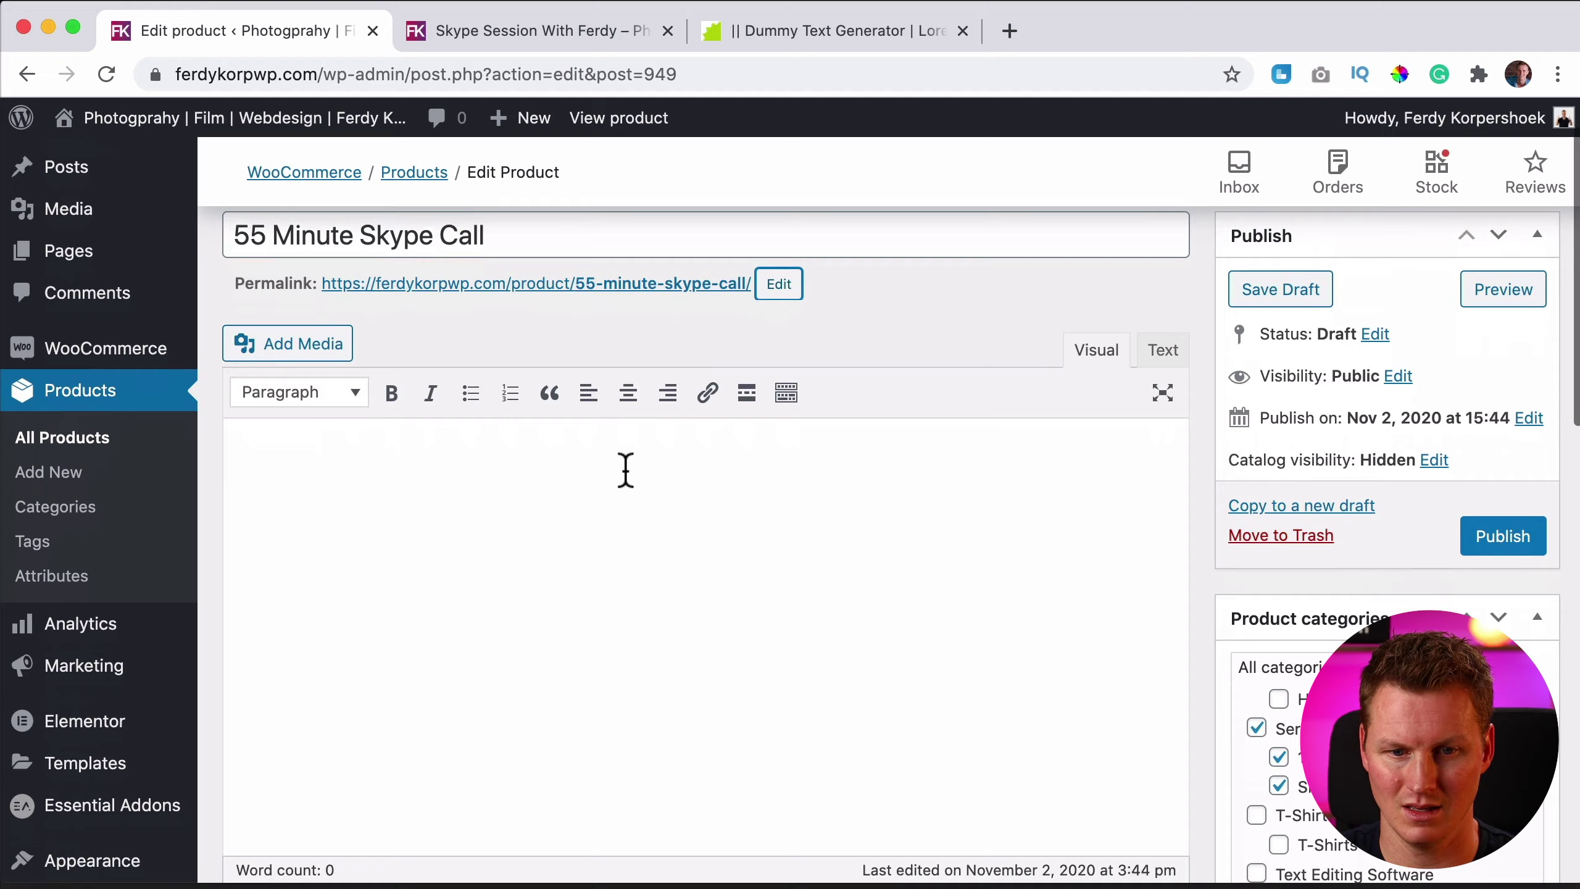
{"action": "scroll", "coordinate": [627, 469], "scroll_direction": "down", "scroll_amount": 2}
{"action": "scroll", "coordinate": [627, 470], "scroll_direction": "down", "scroll_amount": 10}
{"action": "scroll", "coordinate": [628, 469], "scroll_direction": "down", "scroll_amount": 5}
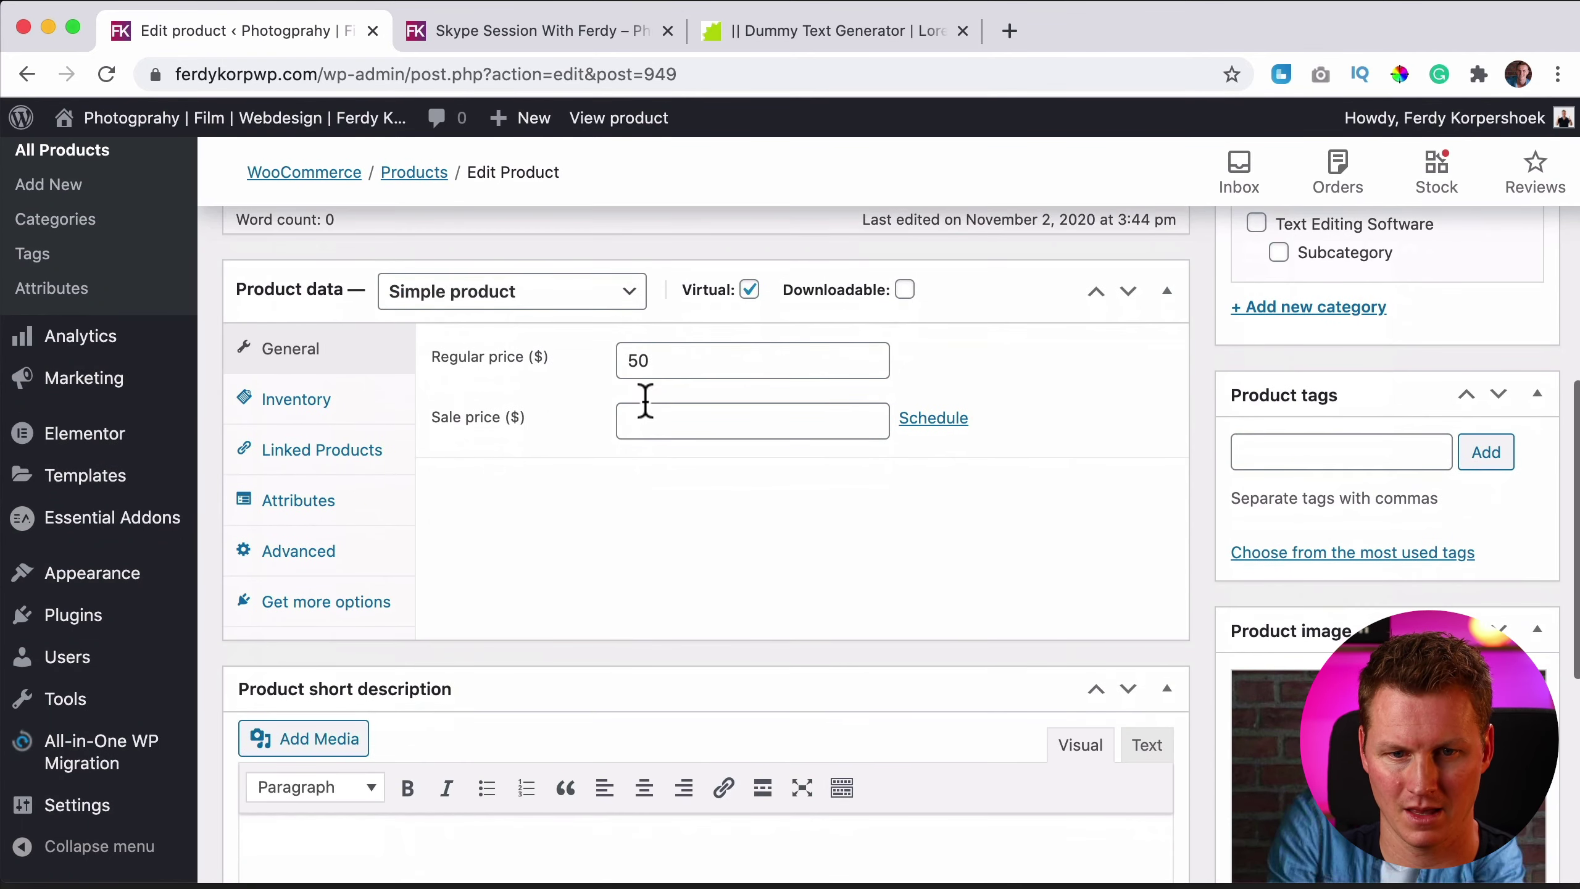
{"action": "left_click", "coordinate": [642, 364]}
{"action": "type", "text": "60"}
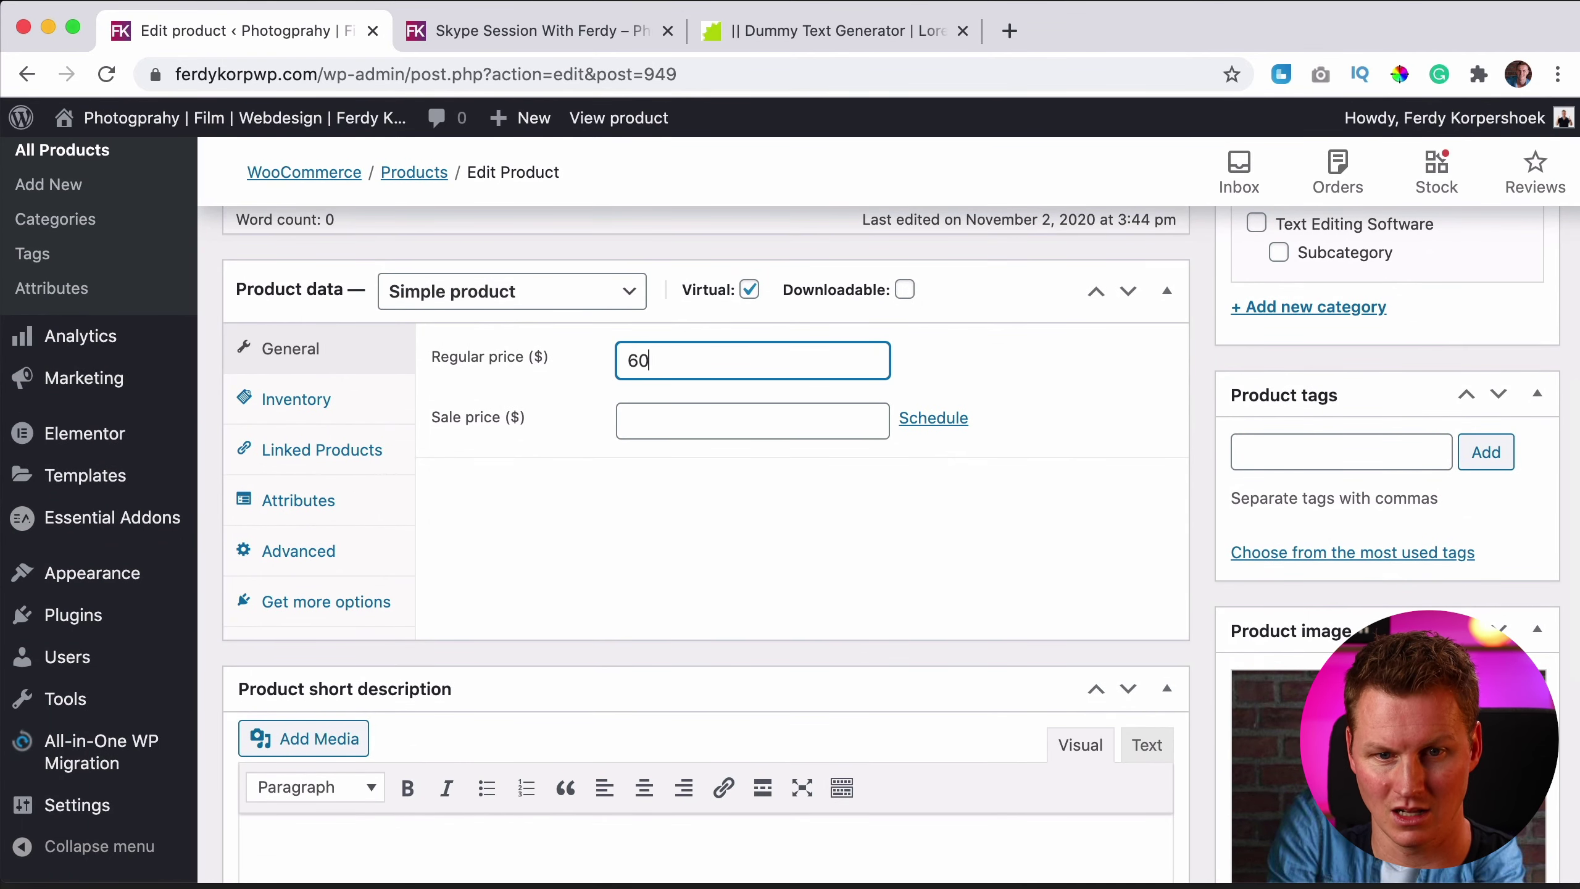
- Publish the 55 Minute Skype Call product
{"action": "scroll", "coordinate": [1384, 492], "scroll_direction": "down", "scroll_amount": 5}
{"action": "scroll", "coordinate": [1358, 511], "scroll_direction": "up", "scroll_amount": 5}
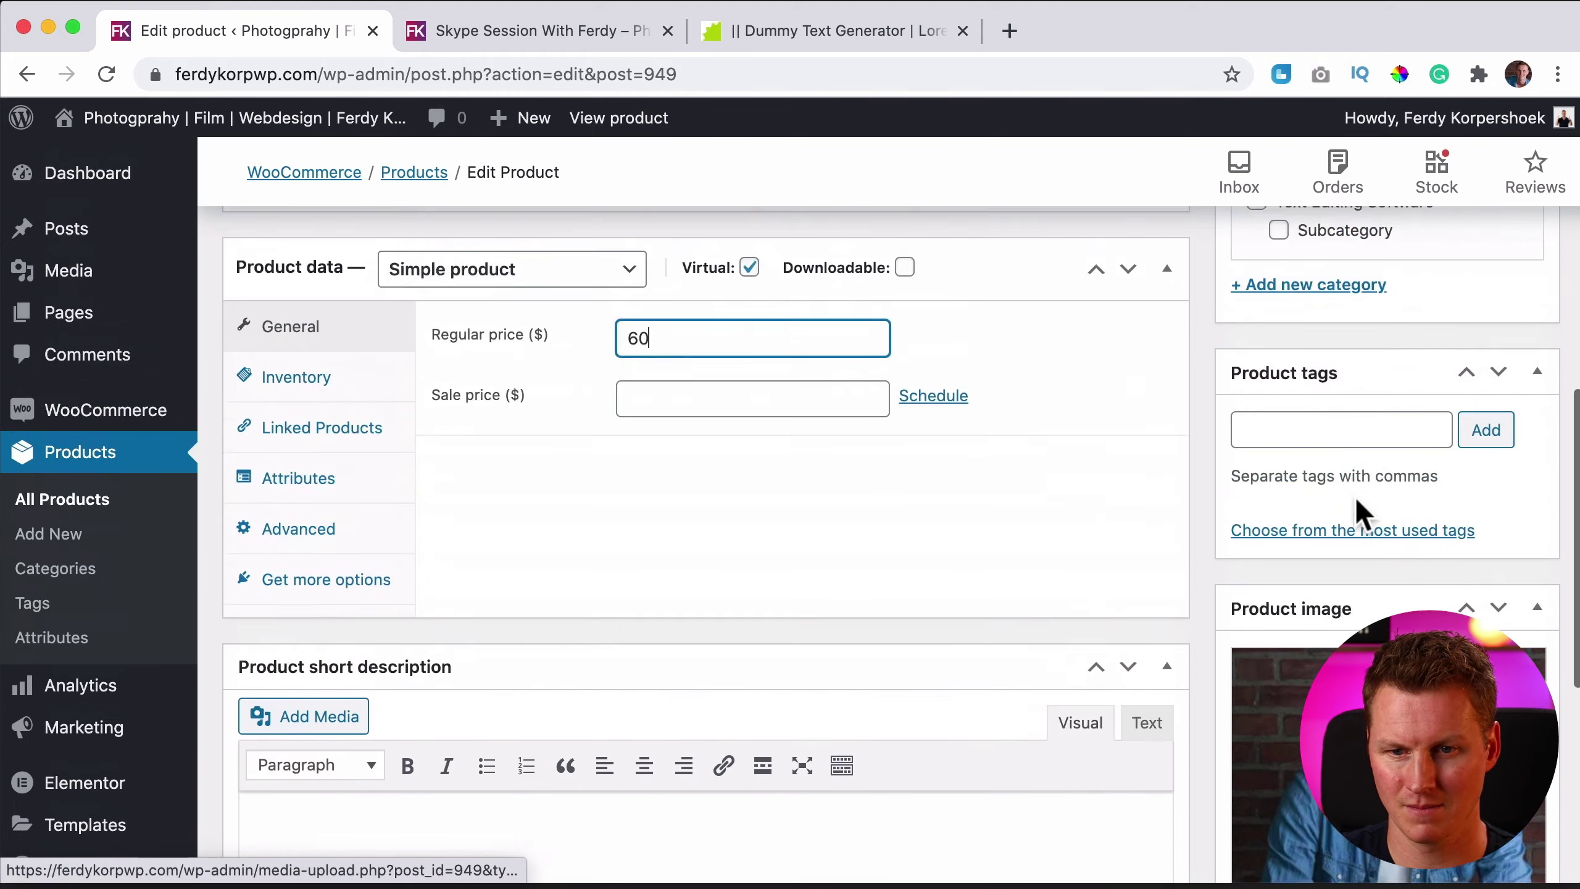
{"action": "scroll", "coordinate": [1358, 511], "scroll_direction": "up", "scroll_amount": 6}
{"action": "left_click", "coordinate": [1501, 299]}
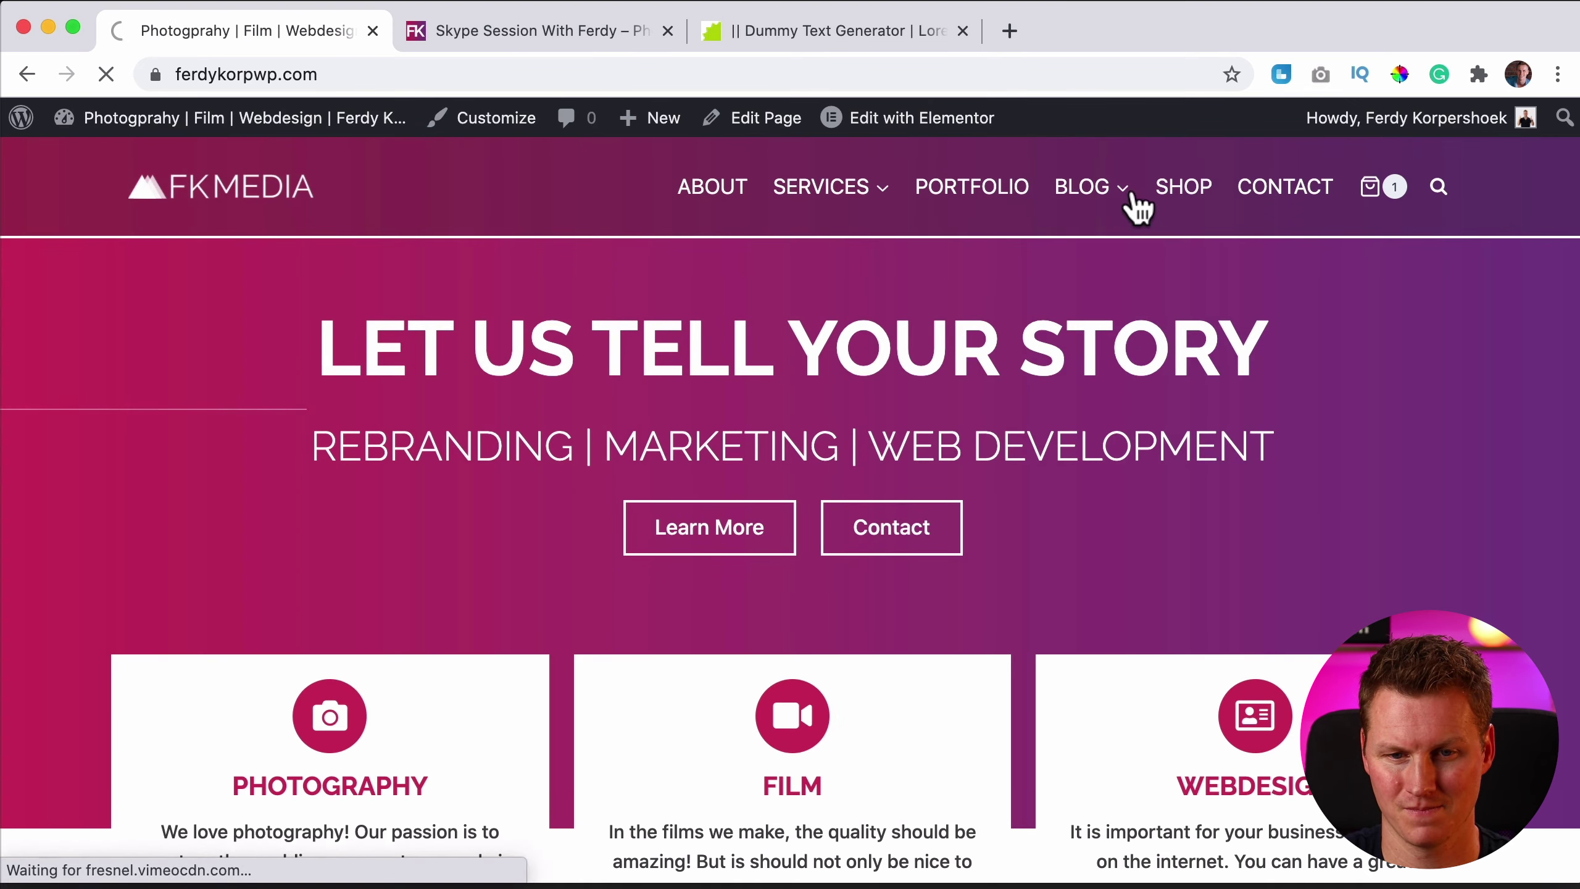
- Open Skype Session With Ferdy in the product editor and show its Linked Products settings
{"action": "left_click", "coordinate": [1133, 196]}
{"action": "scroll", "coordinate": [255, 457], "scroll_direction": "down", "scroll_amount": 5}
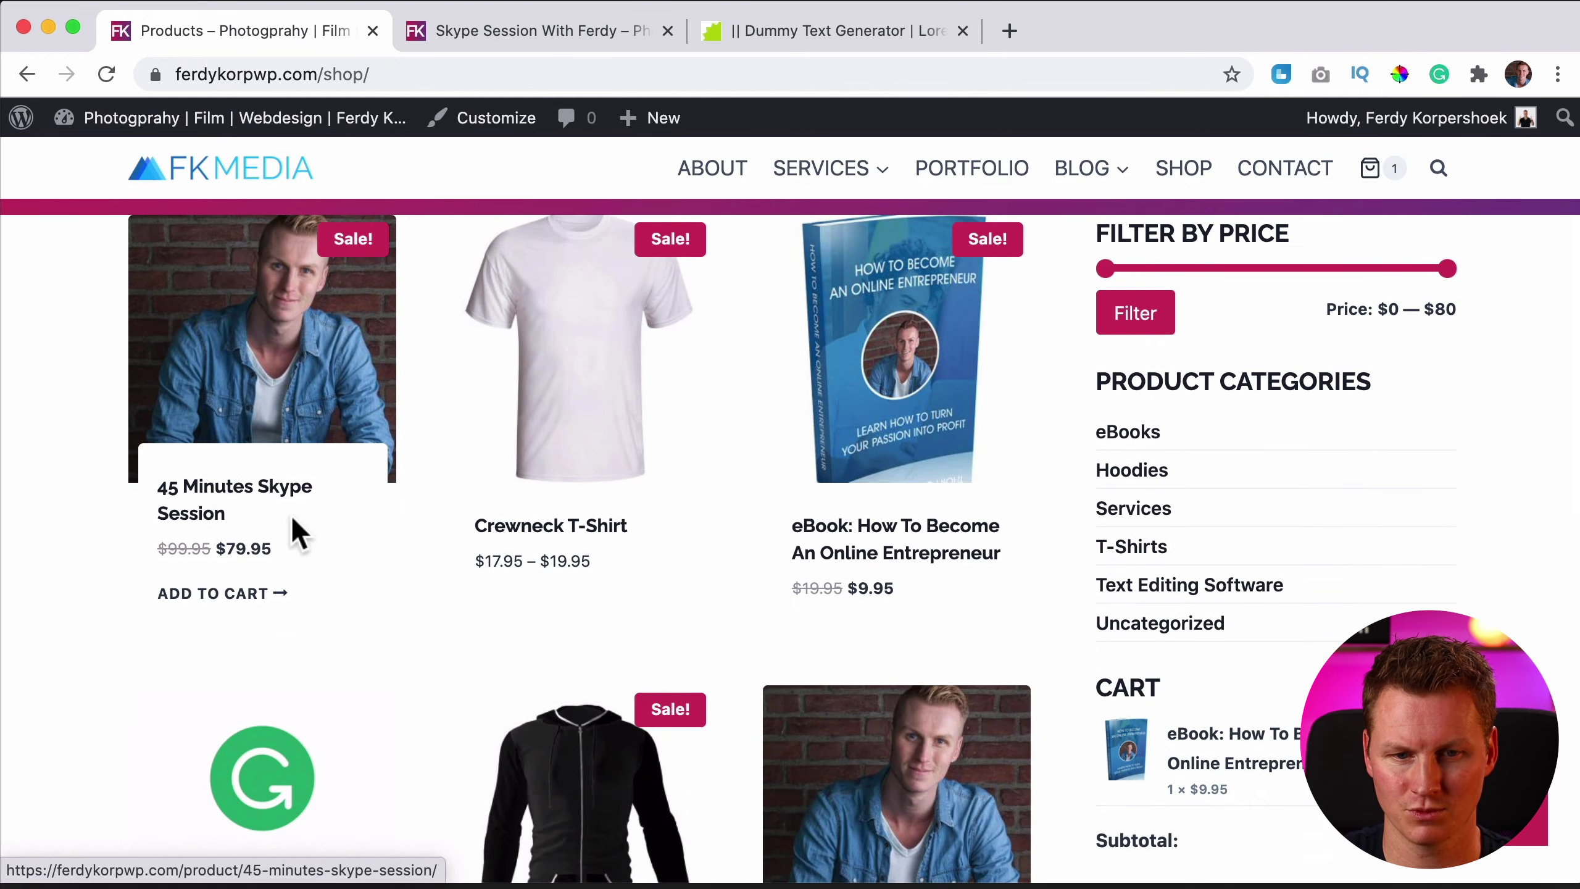
{"action": "scroll", "coordinate": [743, 538], "scroll_direction": "down", "scroll_amount": 5}
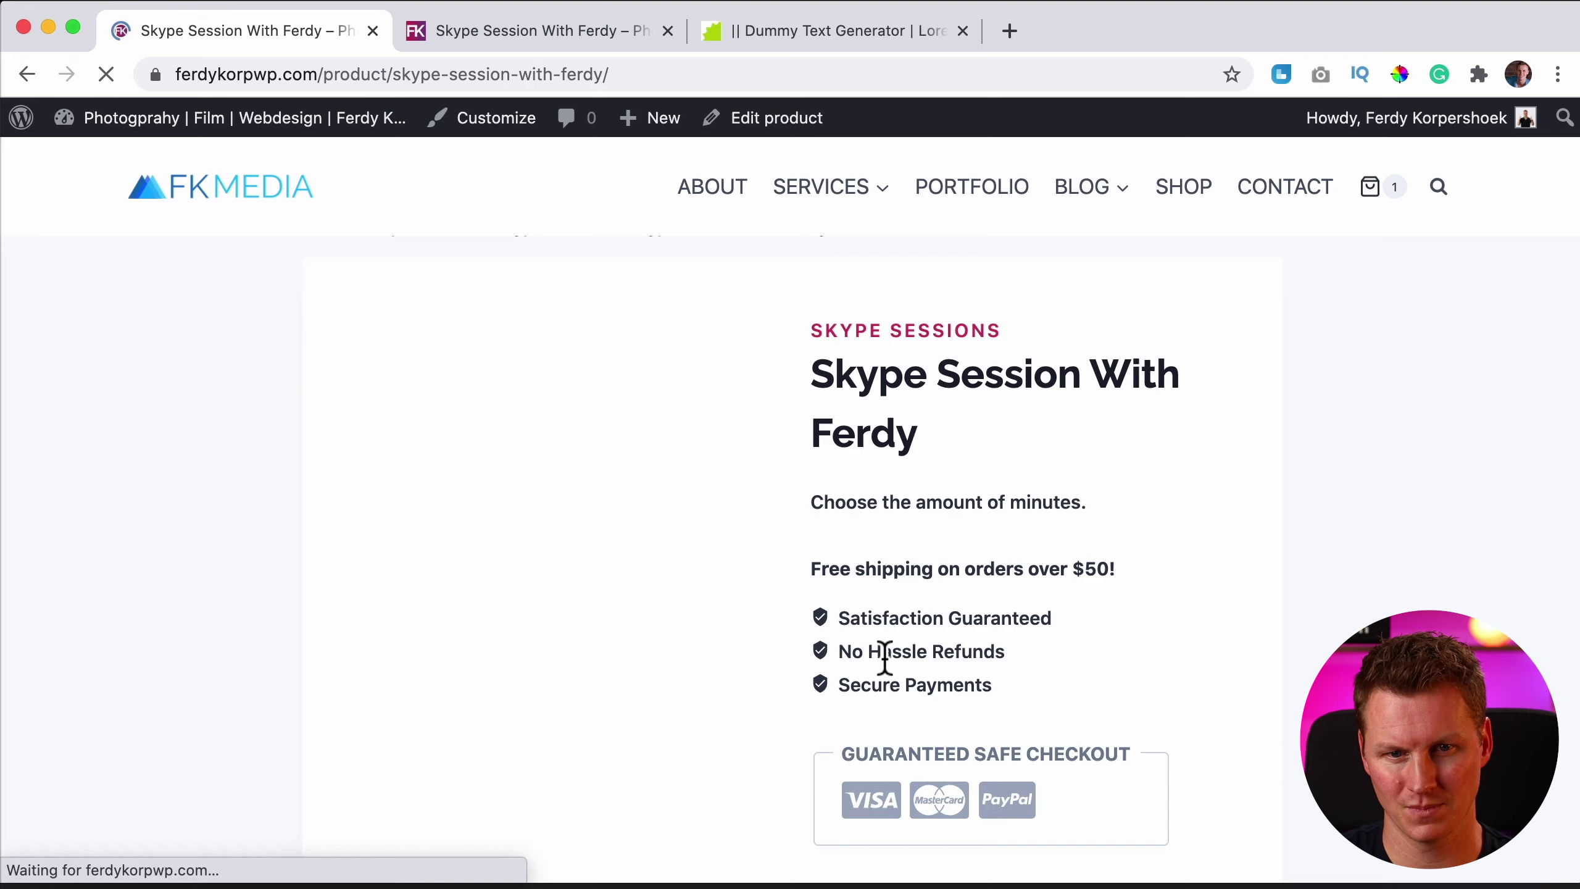
{"action": "left_click", "coordinate": [771, 124]}
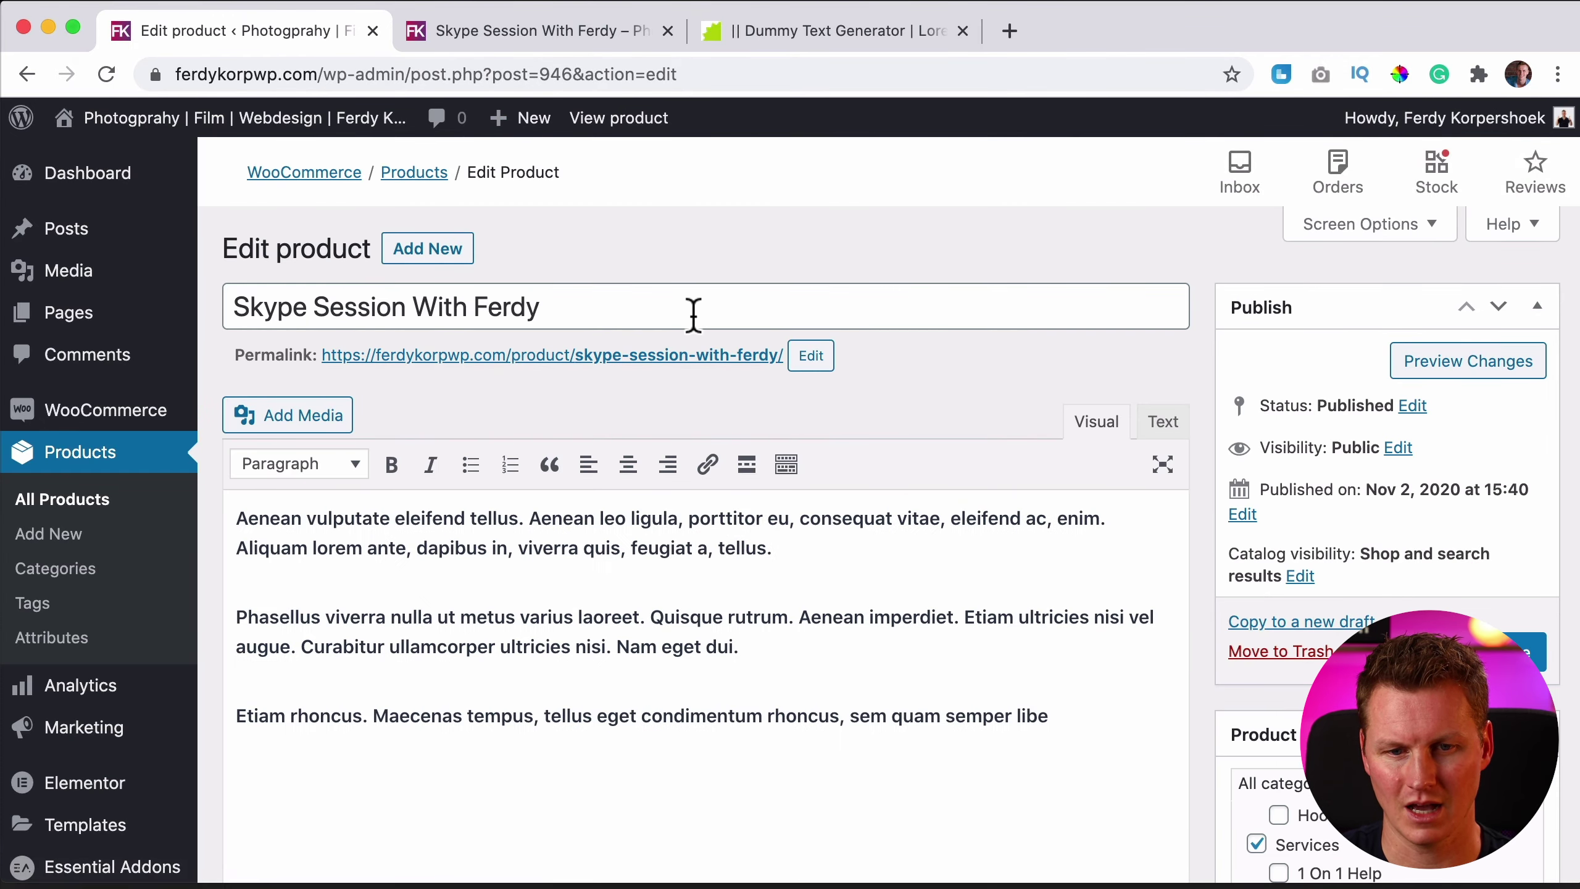
{"action": "scroll", "coordinate": [691, 314], "scroll_direction": "down", "scroll_amount": 5}
{"action": "scroll", "coordinate": [691, 311], "scroll_direction": "down", "scroll_amount": 3}
{"action": "scroll", "coordinate": [691, 314], "scroll_direction": "down", "scroll_amount": 2}
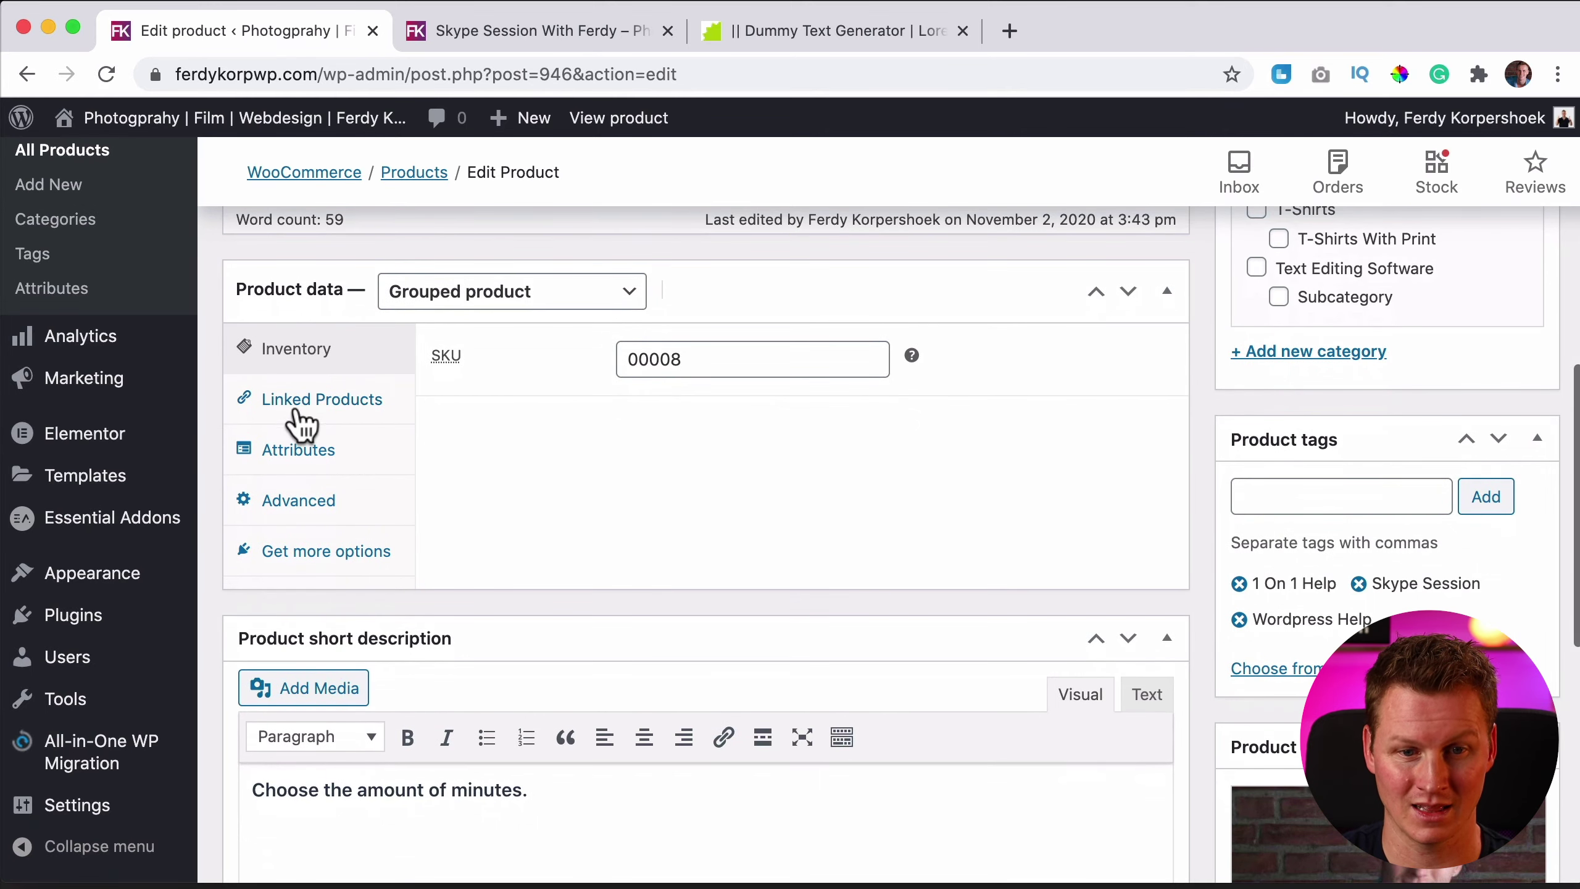
{"action": "left_click", "coordinate": [297, 414]}
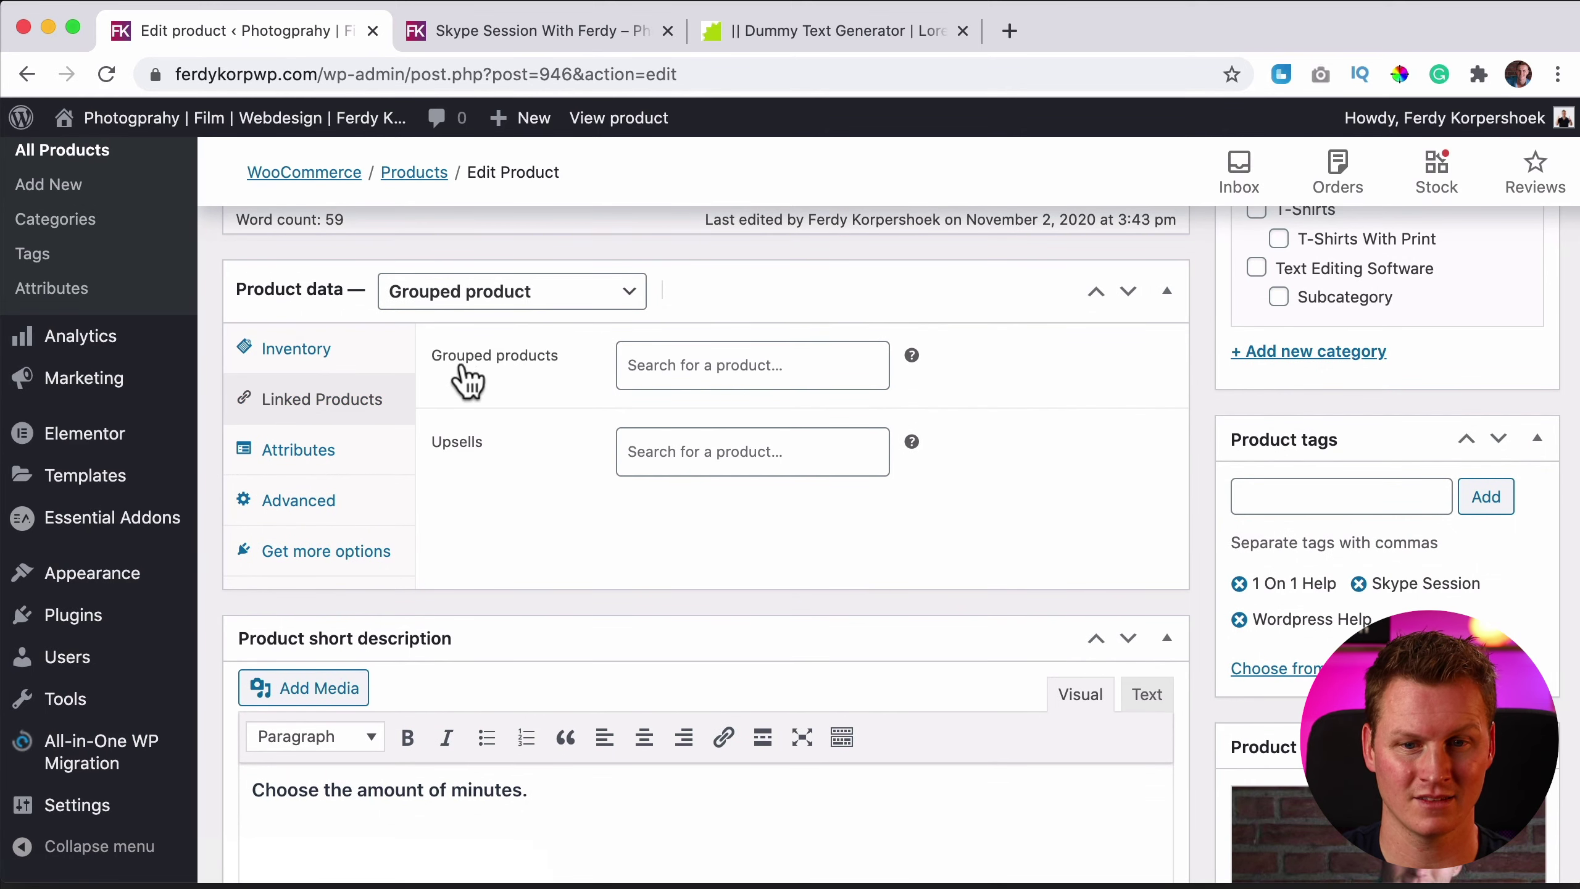
- Add the 25, 45 and 55 Minute Skype Calls as grouped products
{"action": "left_click", "coordinate": [696, 372]}
{"action": "type", "text": "25"}
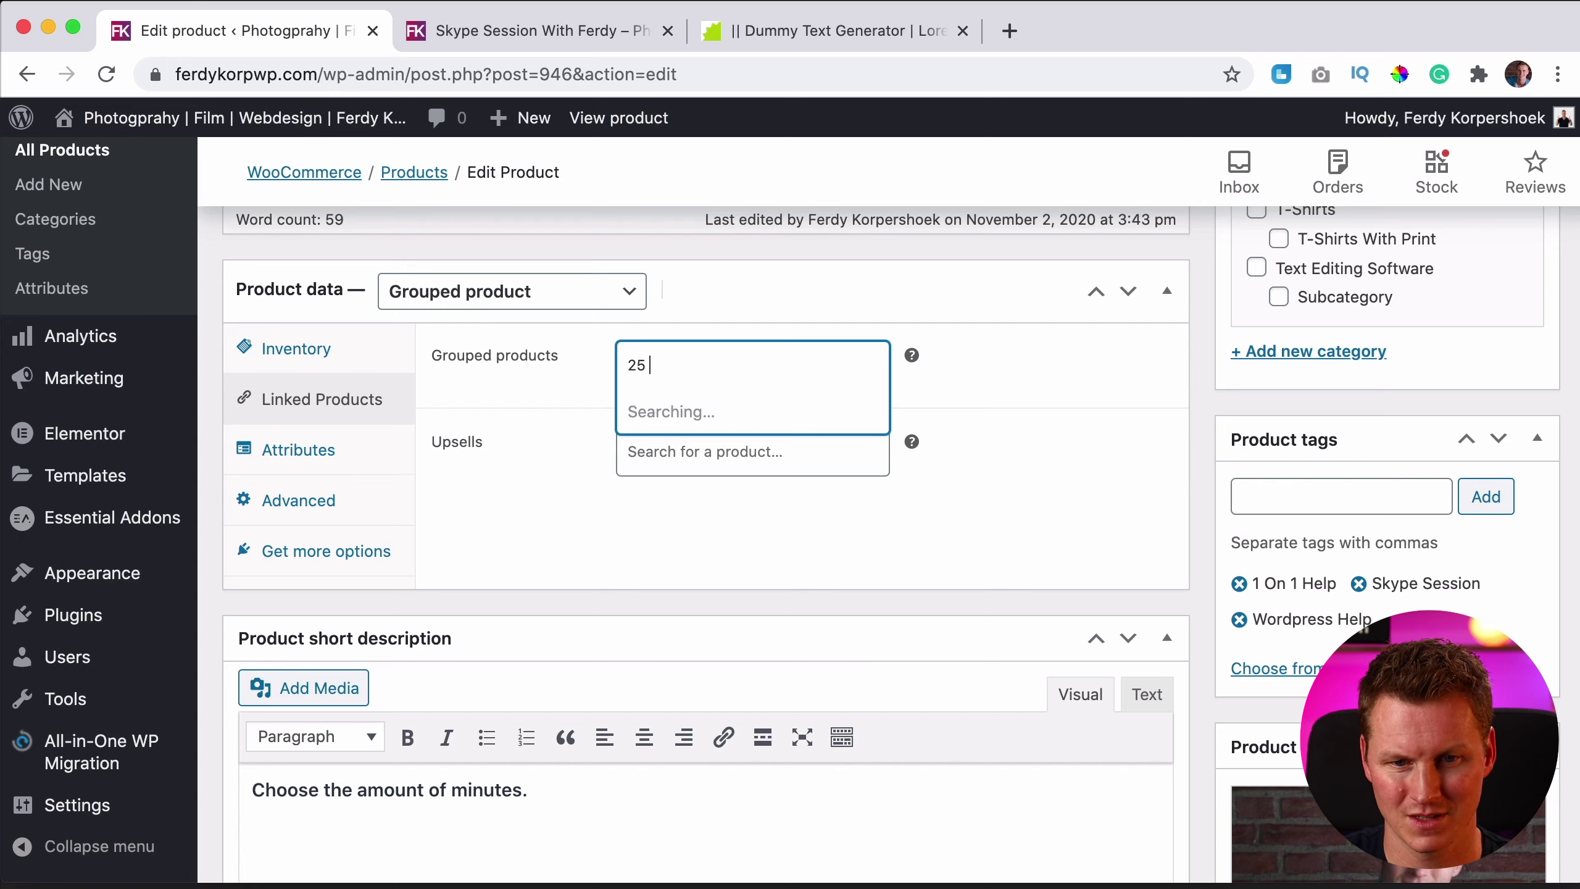
{"action": "left_click", "coordinate": [701, 414]}
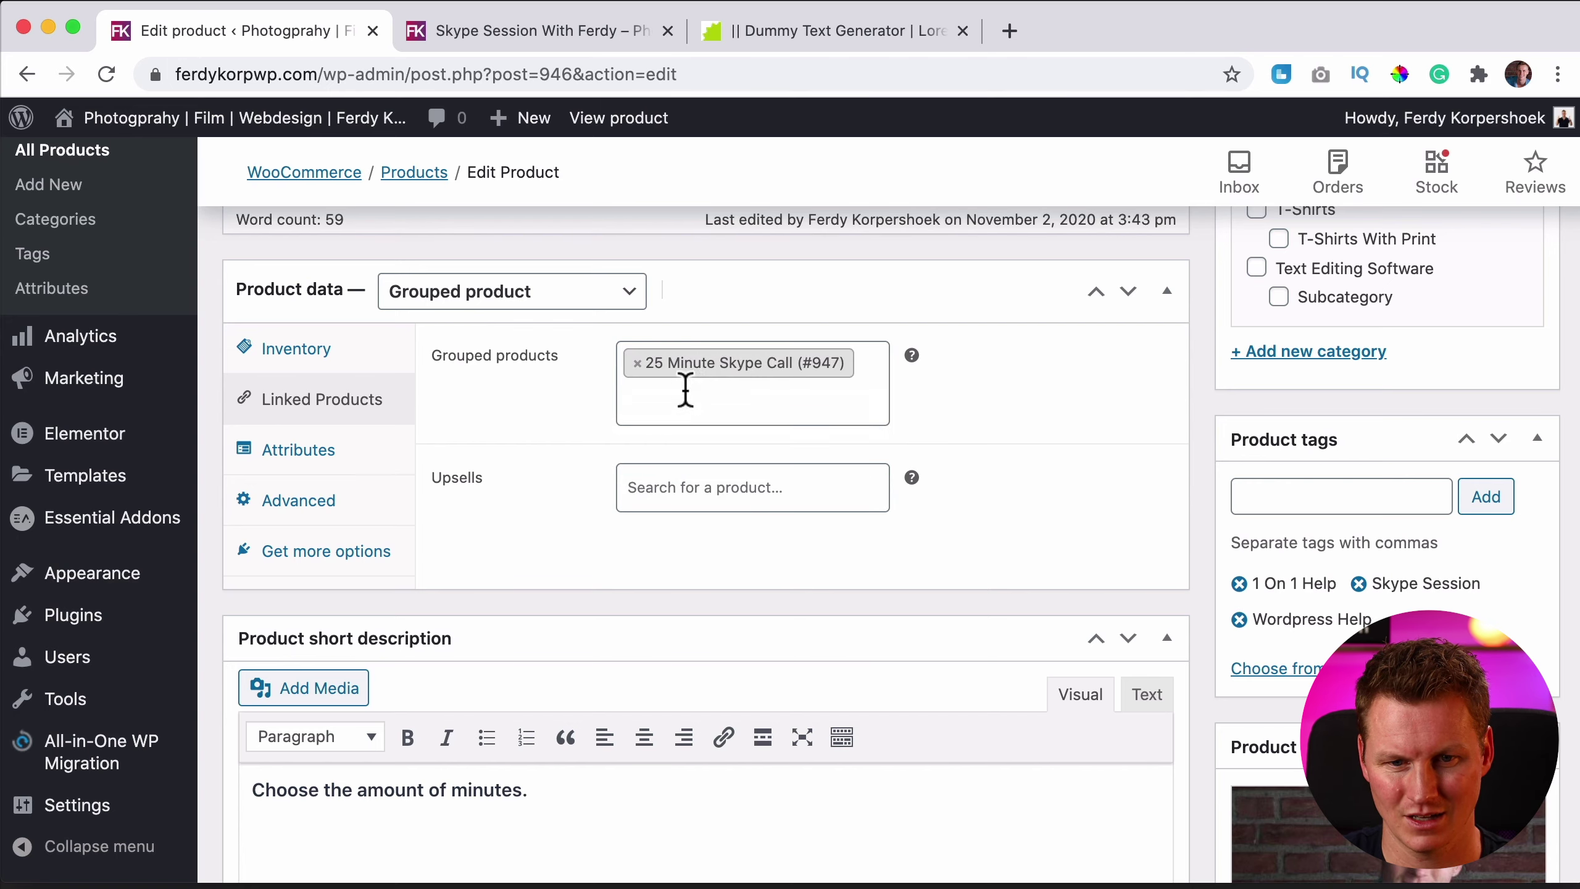
{"action": "left_click", "coordinate": [674, 404]}
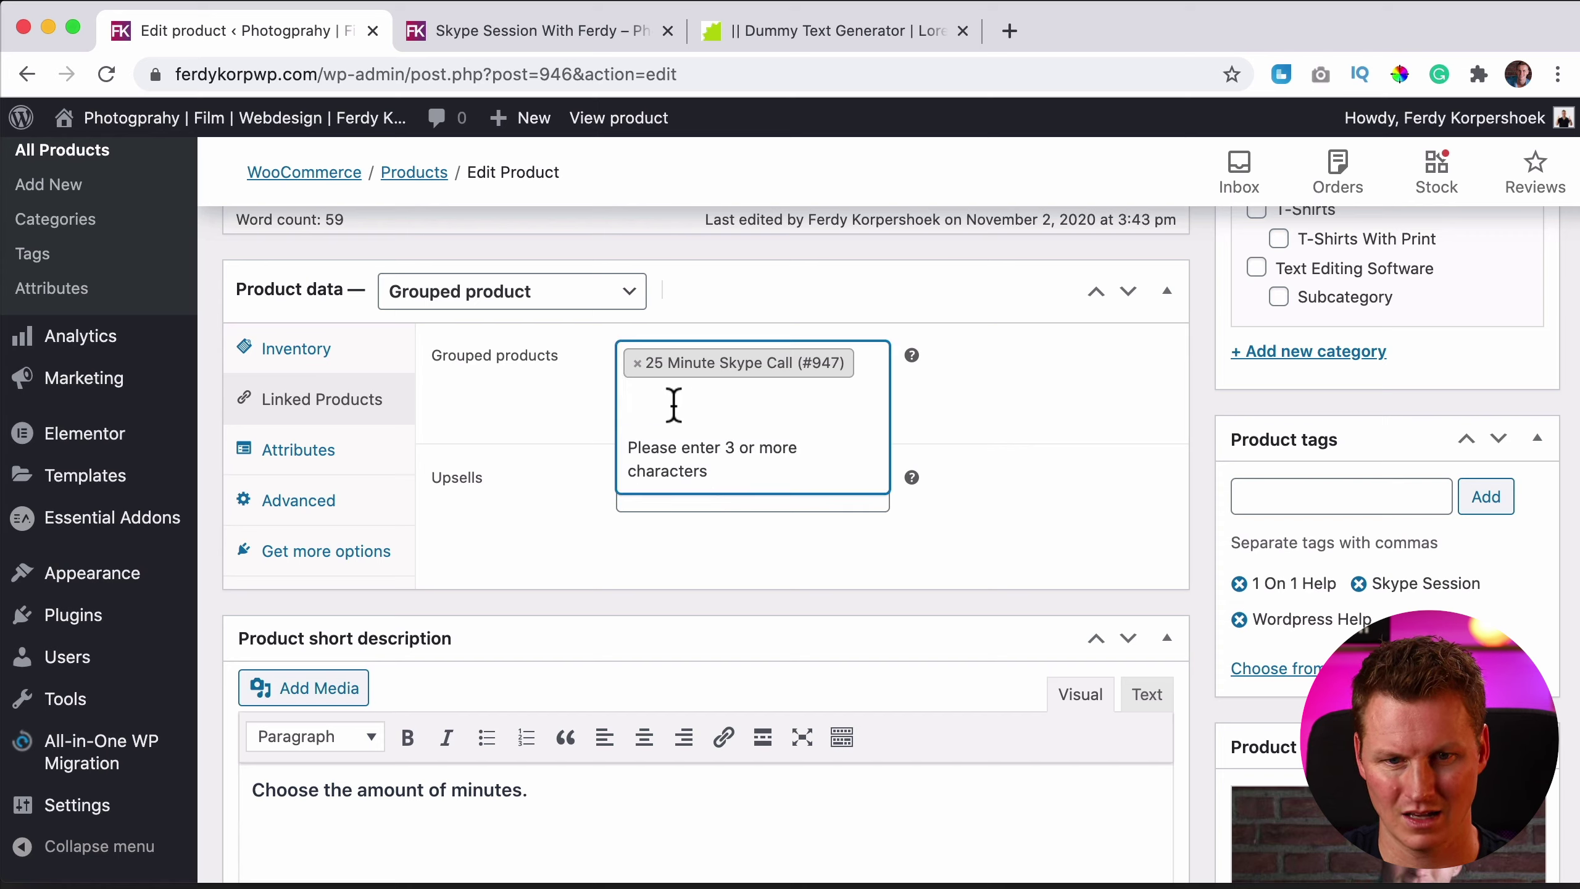
{"action": "type", "text": "Skype Call"}
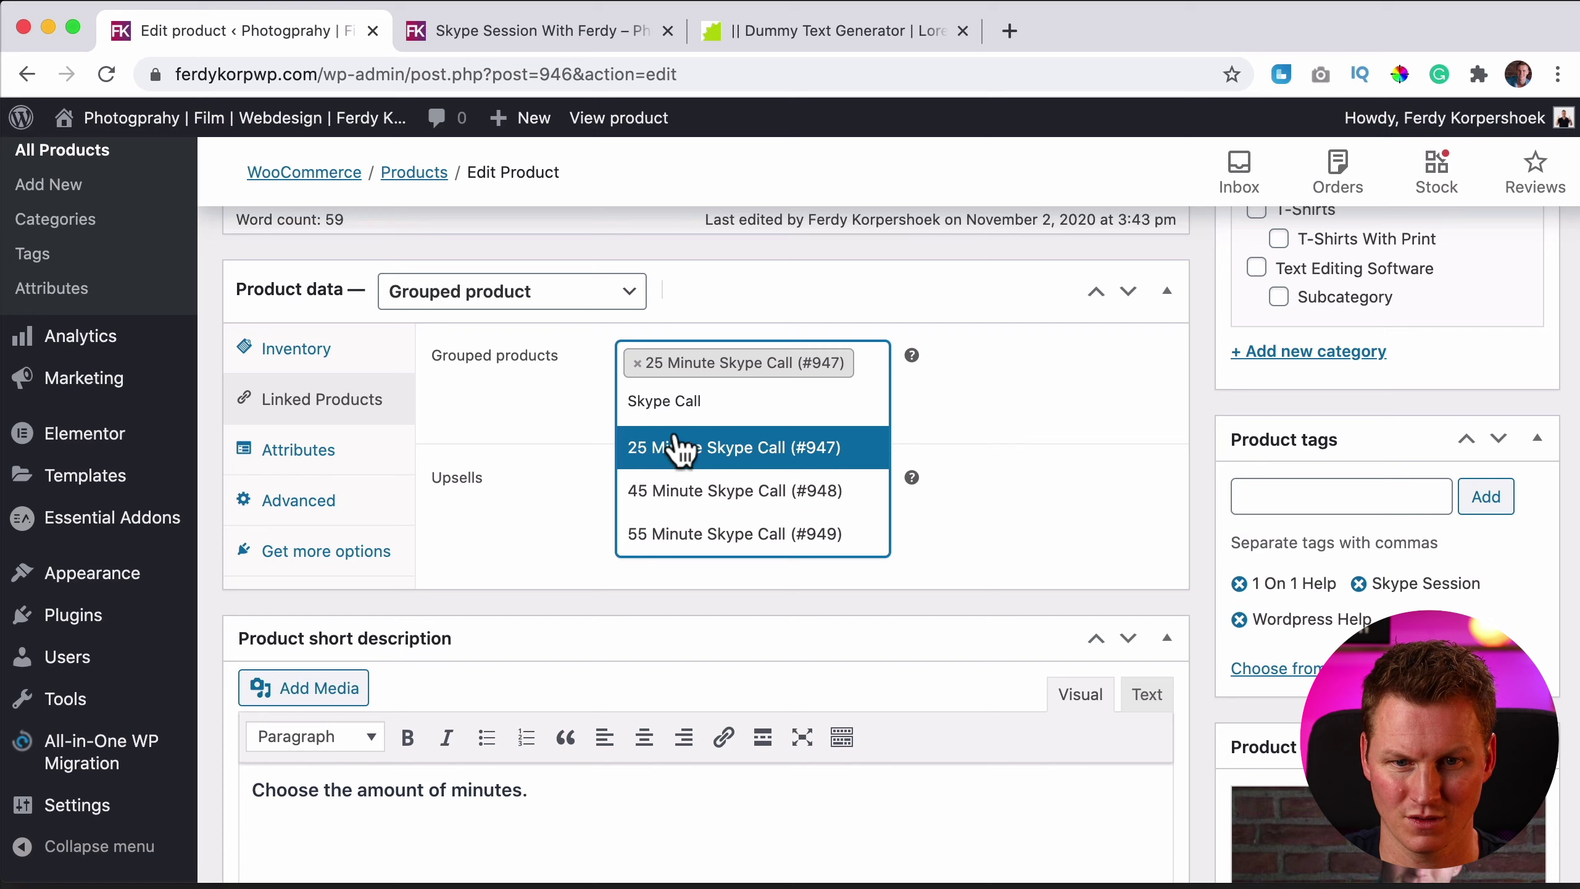
{"action": "left_click", "coordinate": [708, 492]}
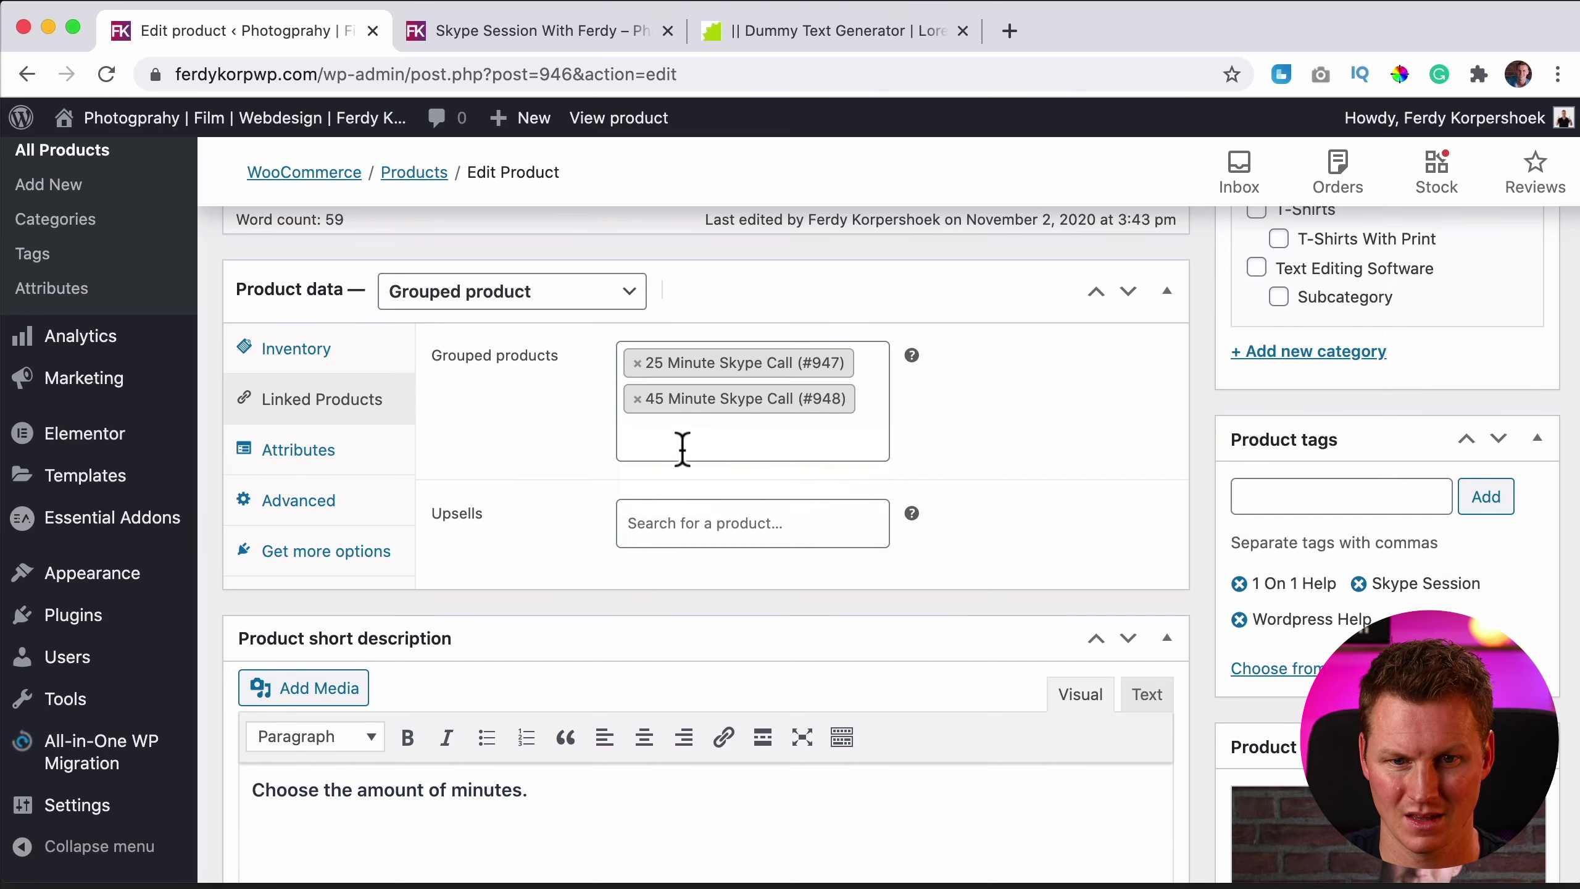
{"action": "type", "text": "Skype Call"}
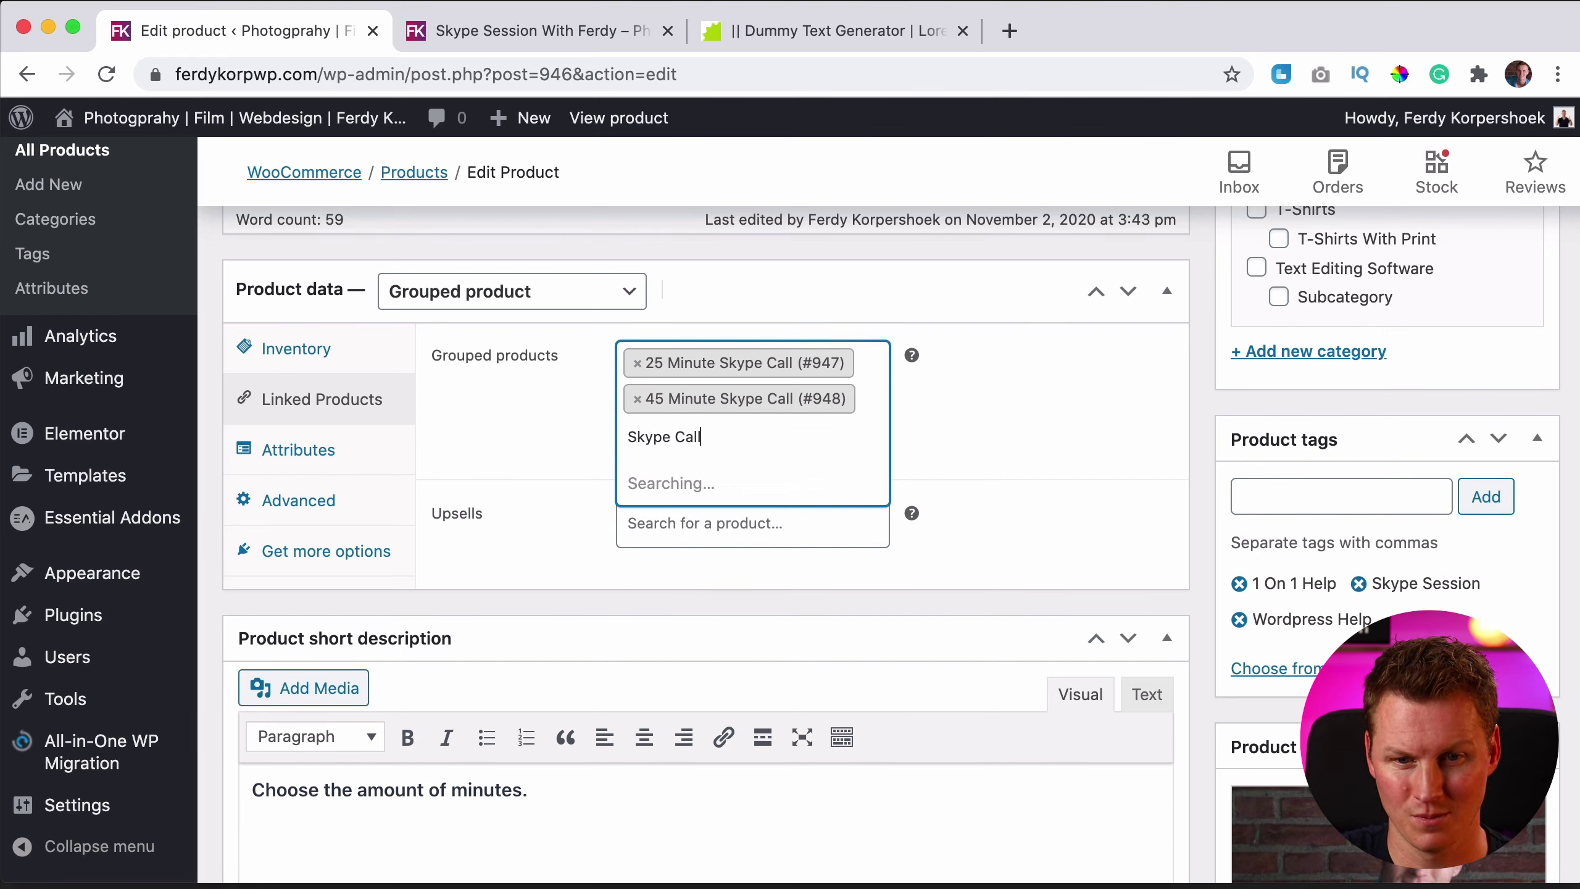
{"action": "left_click", "coordinate": [669, 564]}
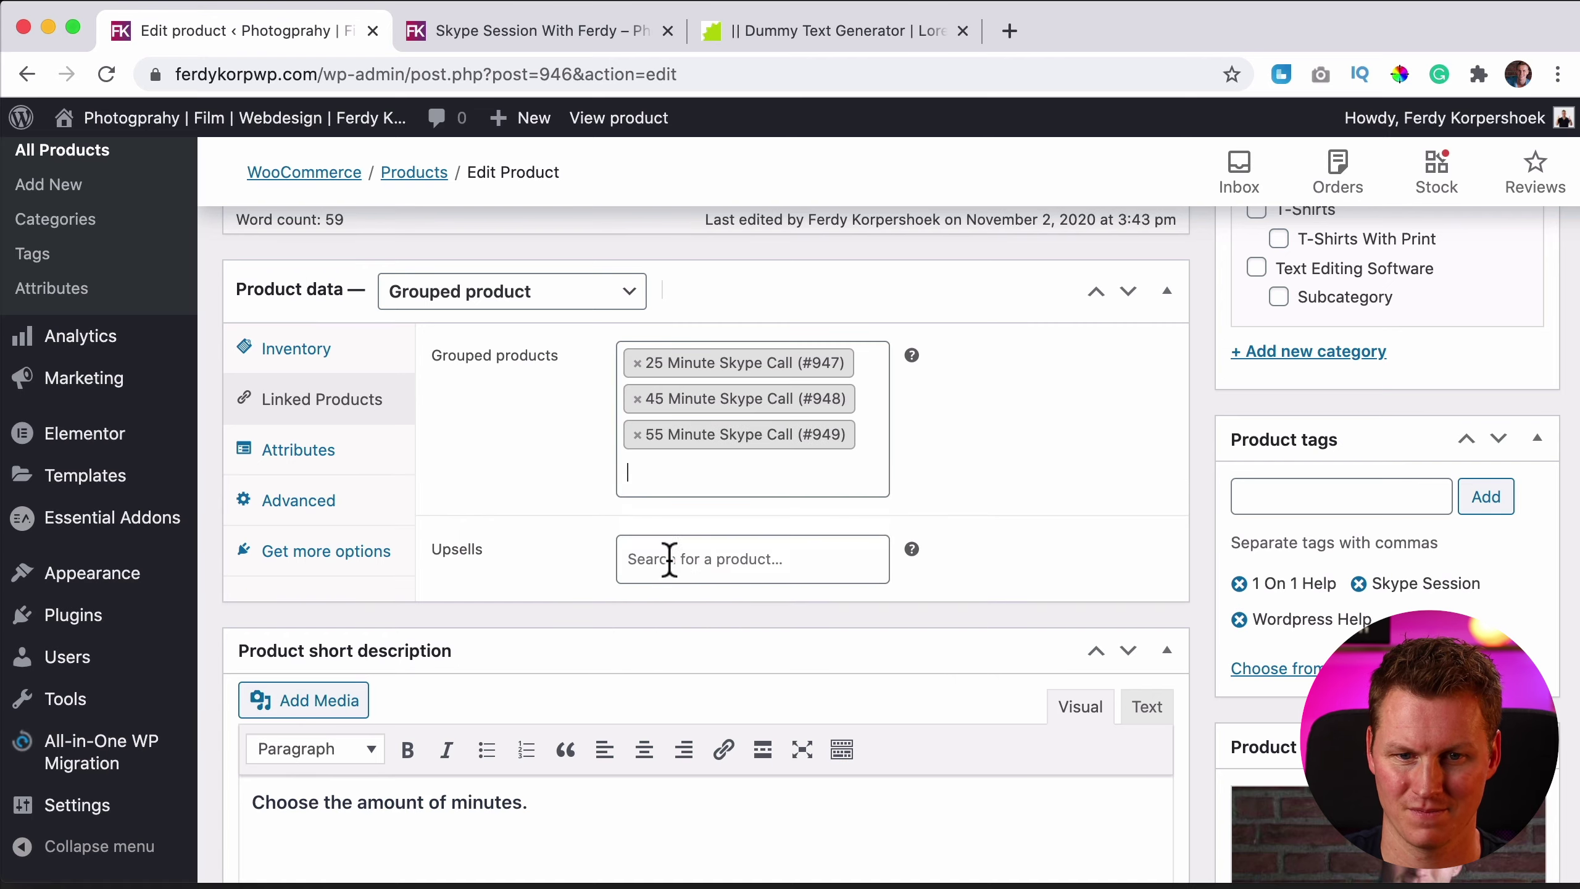
{"action": "scroll", "coordinate": [1139, 503], "scroll_direction": "down", "scroll_amount": 5}
{"action": "scroll", "coordinate": [1199, 495], "scroll_direction": "up", "scroll_amount": 20}
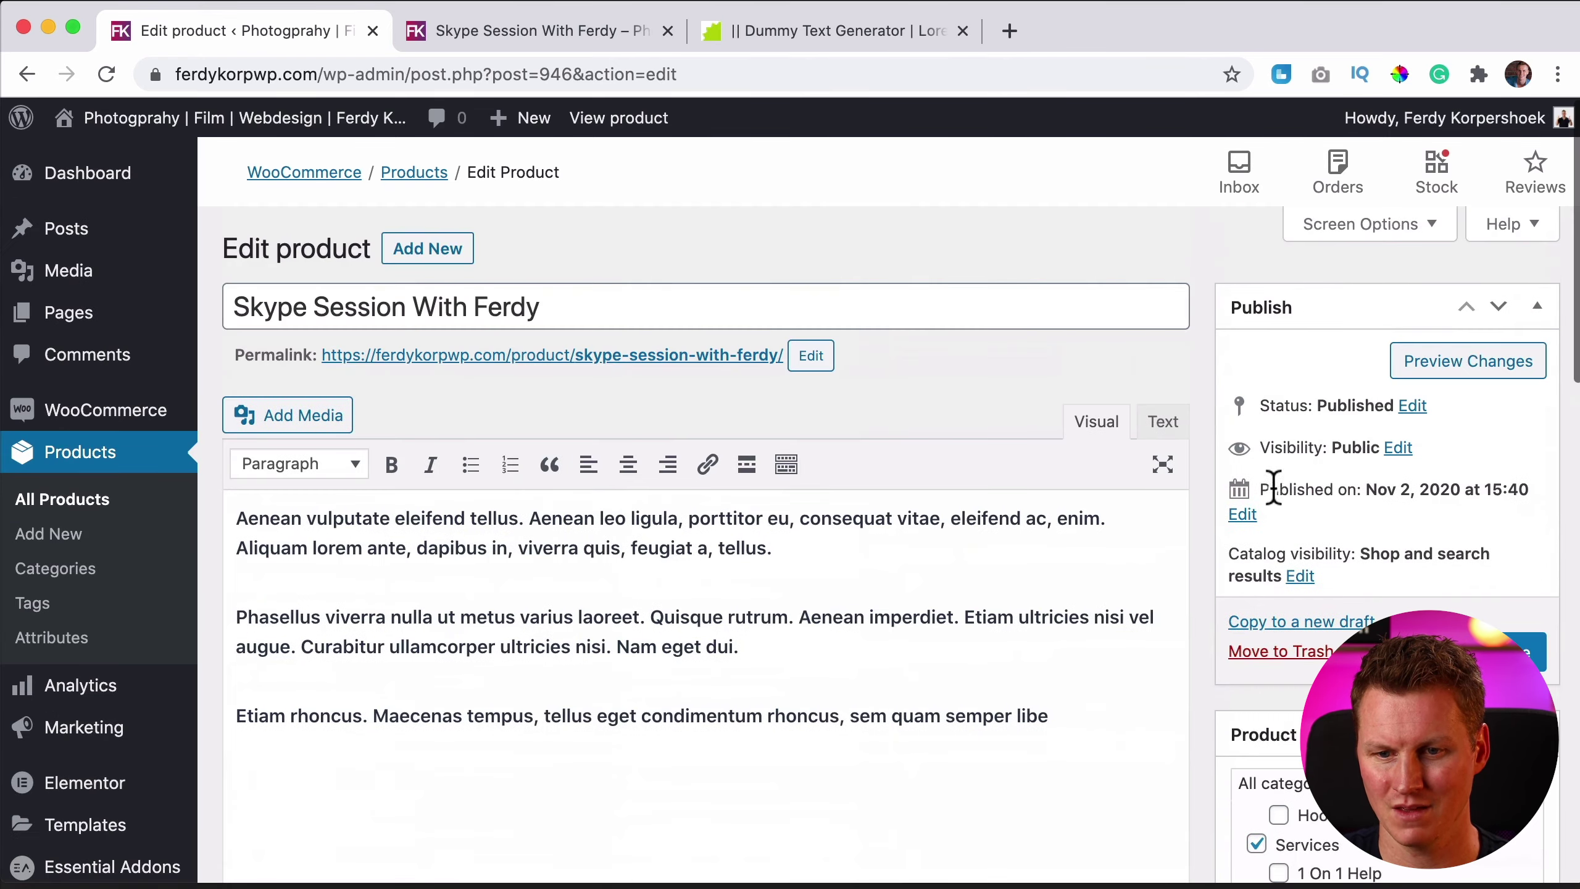
- Update the grouped product, reload its storefront page, and test the 55-minute quantity spinner
{"action": "left_click", "coordinate": [1524, 652]}
{"action": "left_click", "coordinate": [538, 31]}
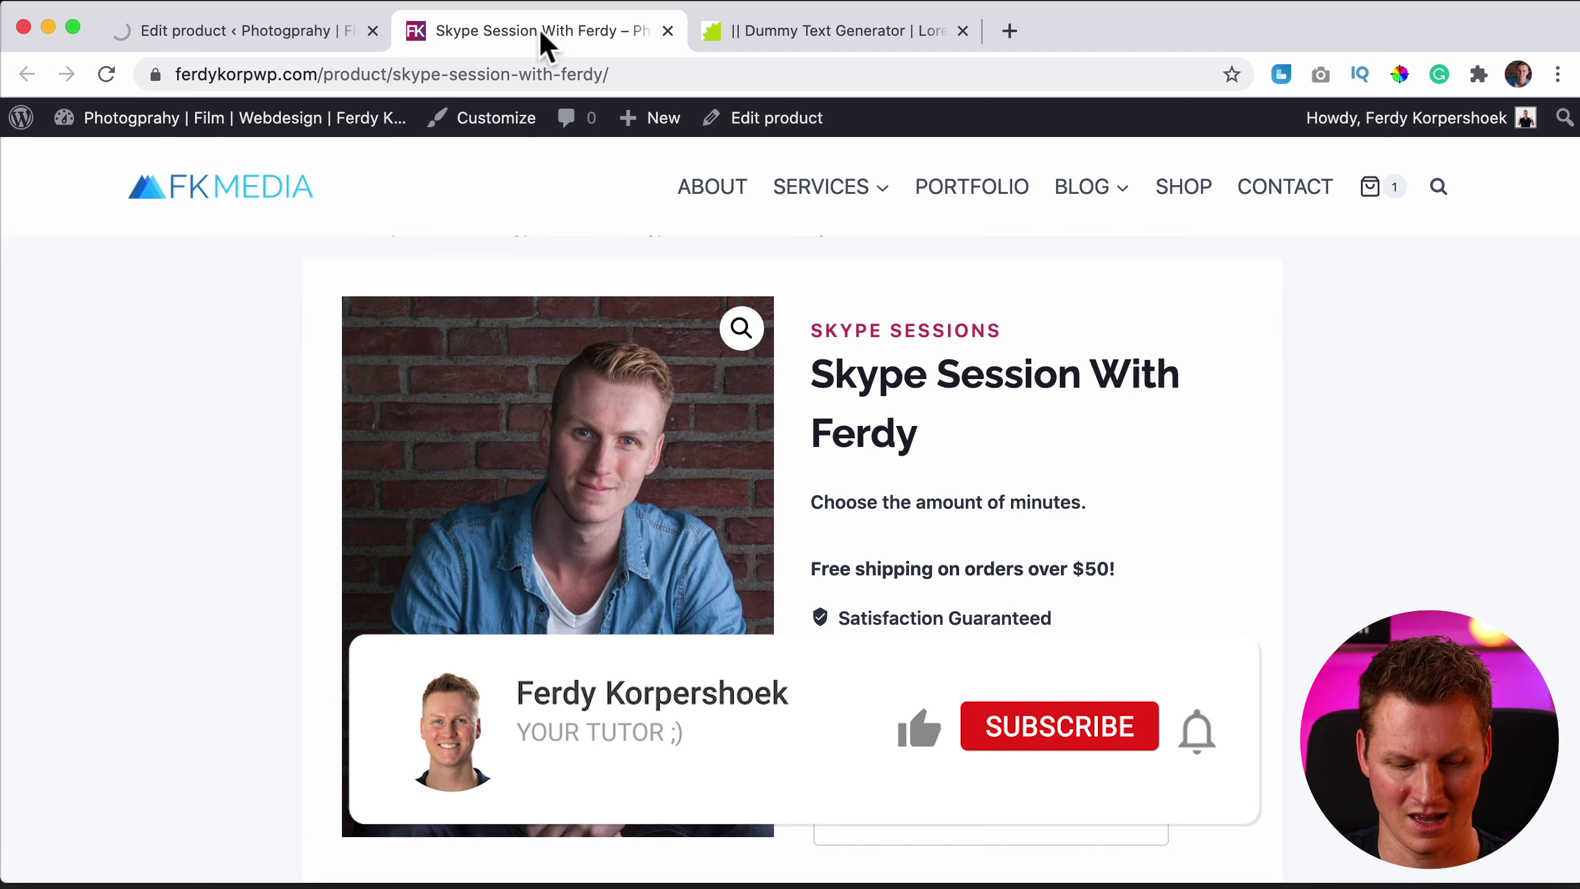
{"action": "key", "text": "super+r"}
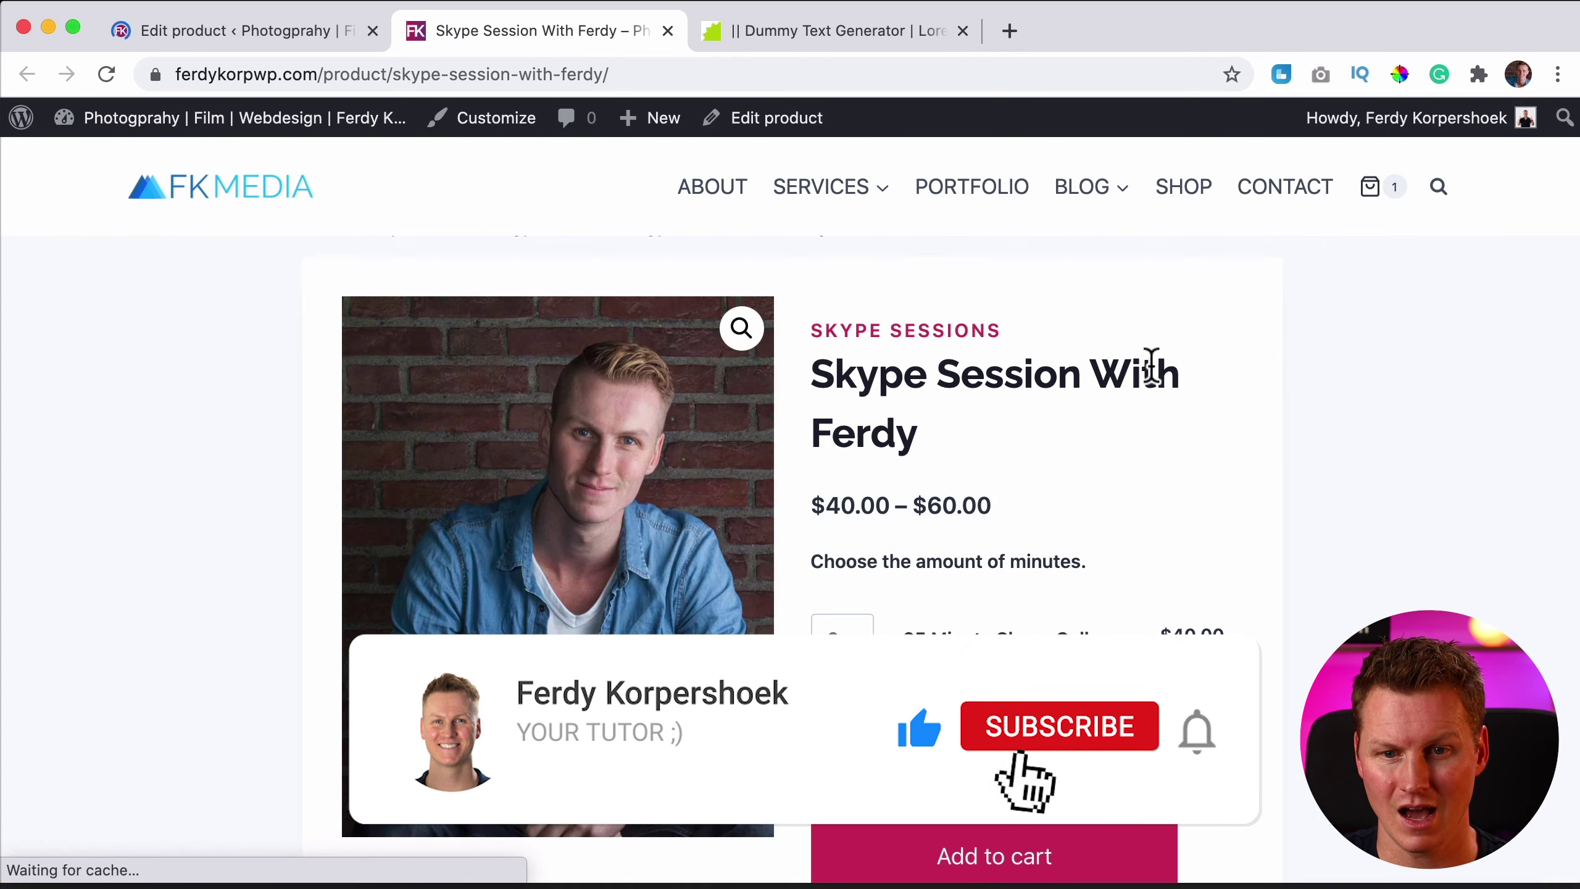
{"action": "scroll", "coordinate": [1114, 414], "scroll_direction": "down", "scroll_amount": 2}
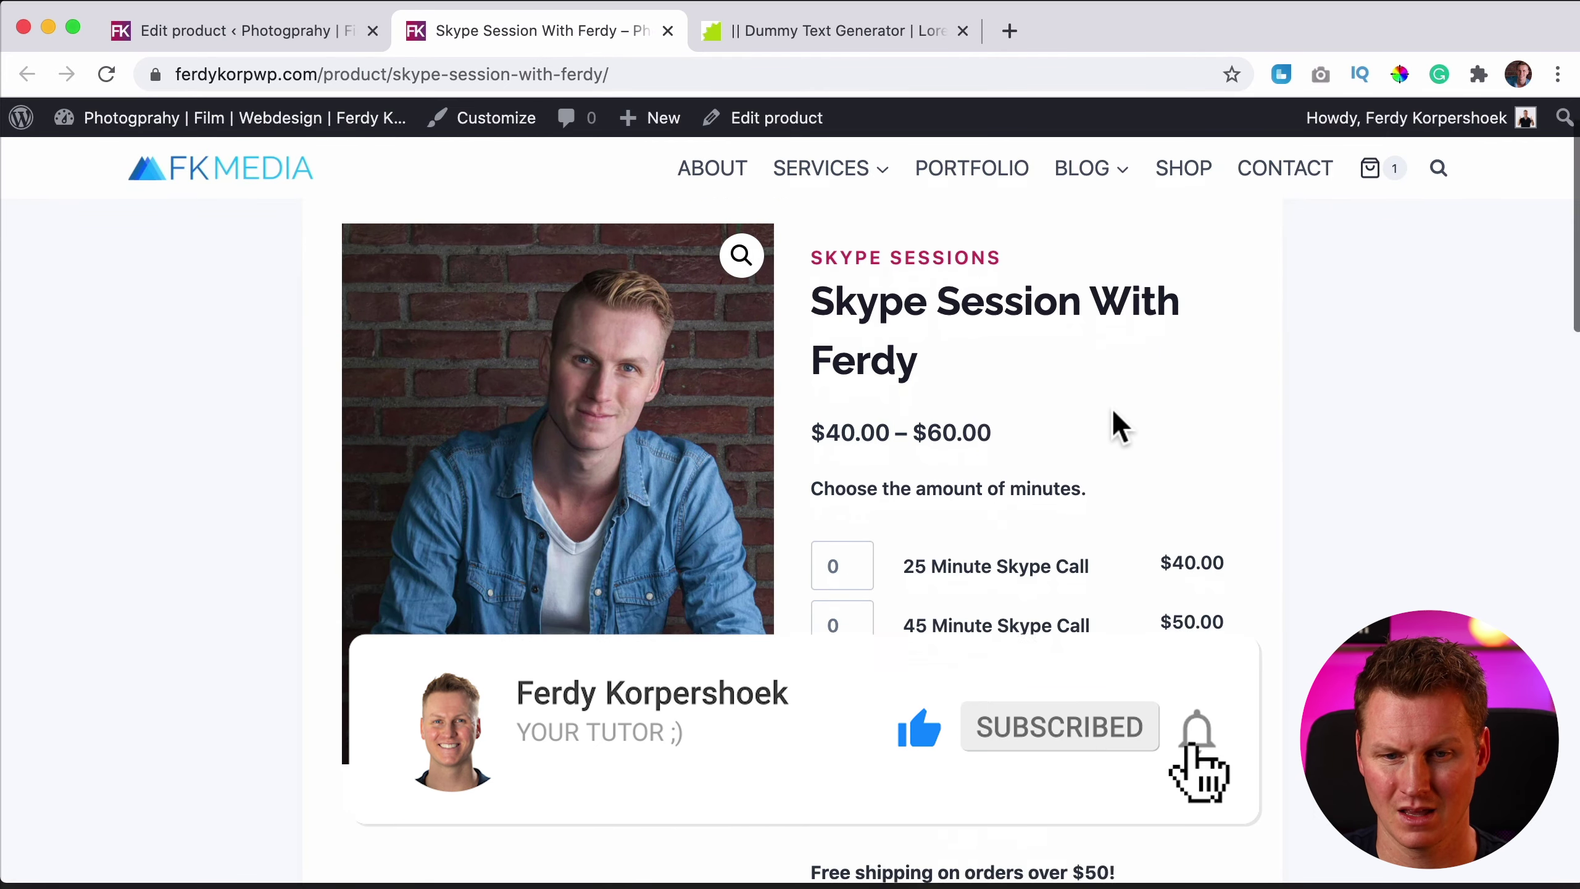
{"action": "scroll", "coordinate": [1111, 417], "scroll_direction": "down", "scroll_amount": 1}
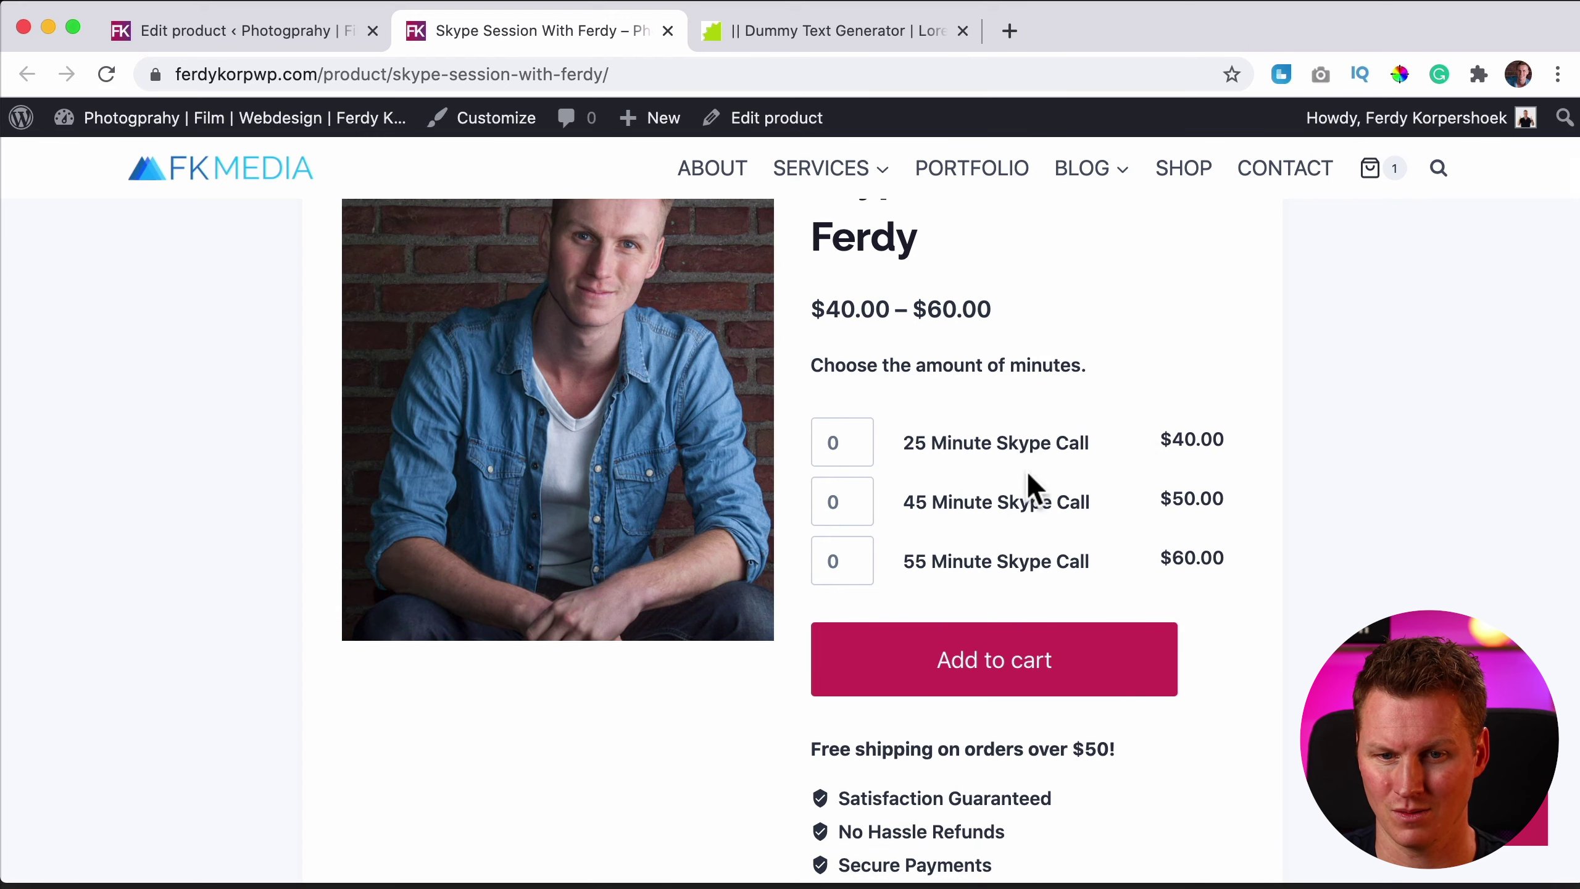
{"action": "scroll", "coordinate": [895, 565], "scroll_direction": "up", "scroll_amount": 1}
{"action": "left_click", "coordinate": [856, 565]}
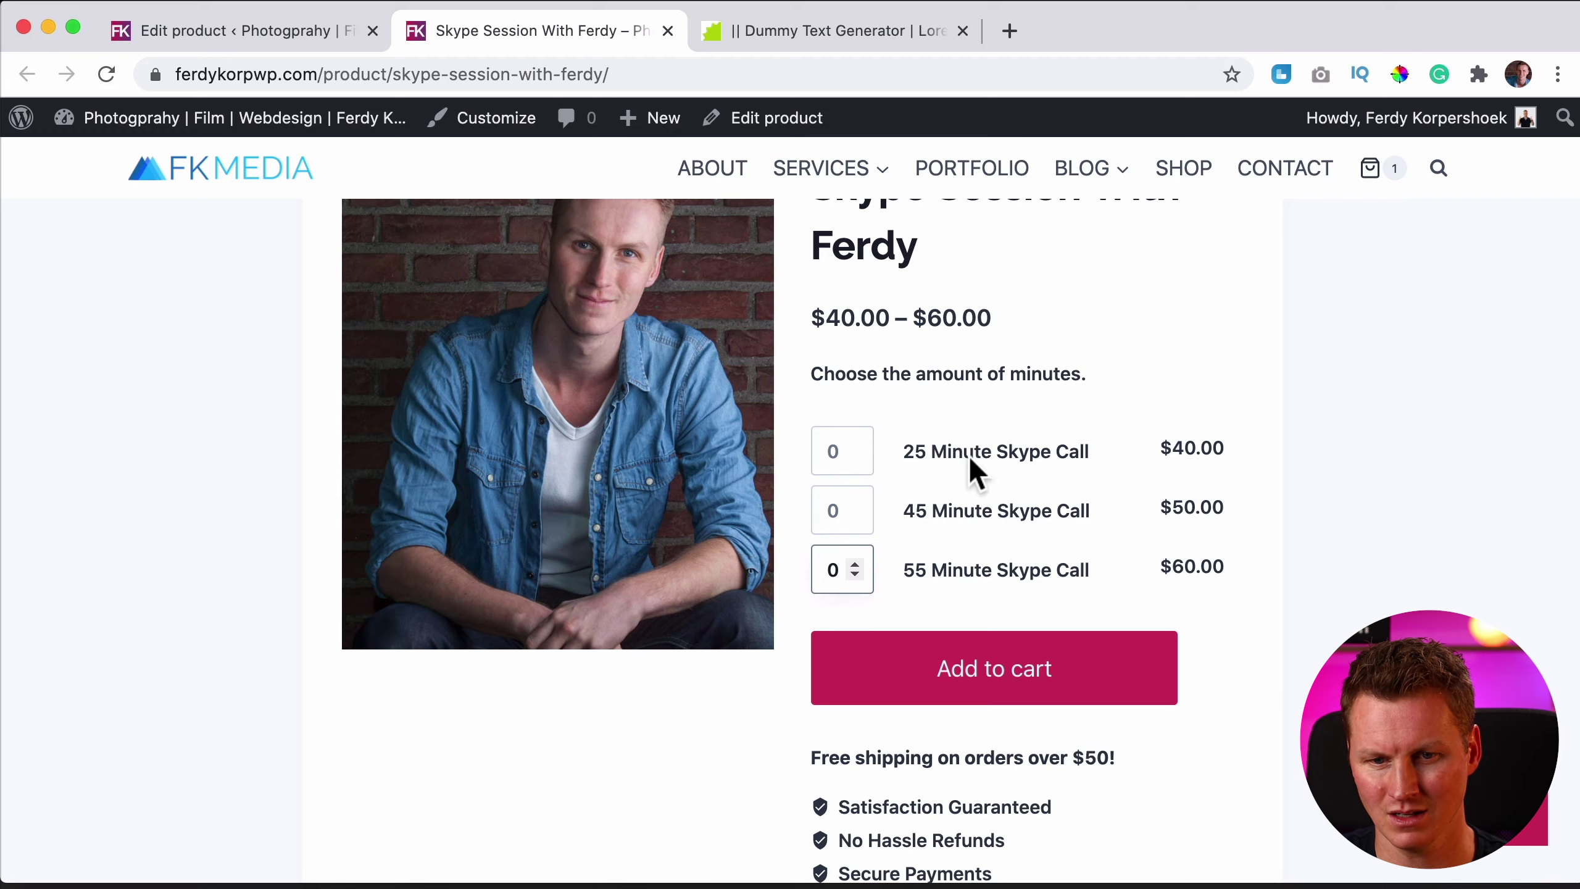
- Open the 25, 45 and 55 Minute Skype Call editors in separate tabs from All Products
{"action": "left_click", "coordinate": [249, 34]}
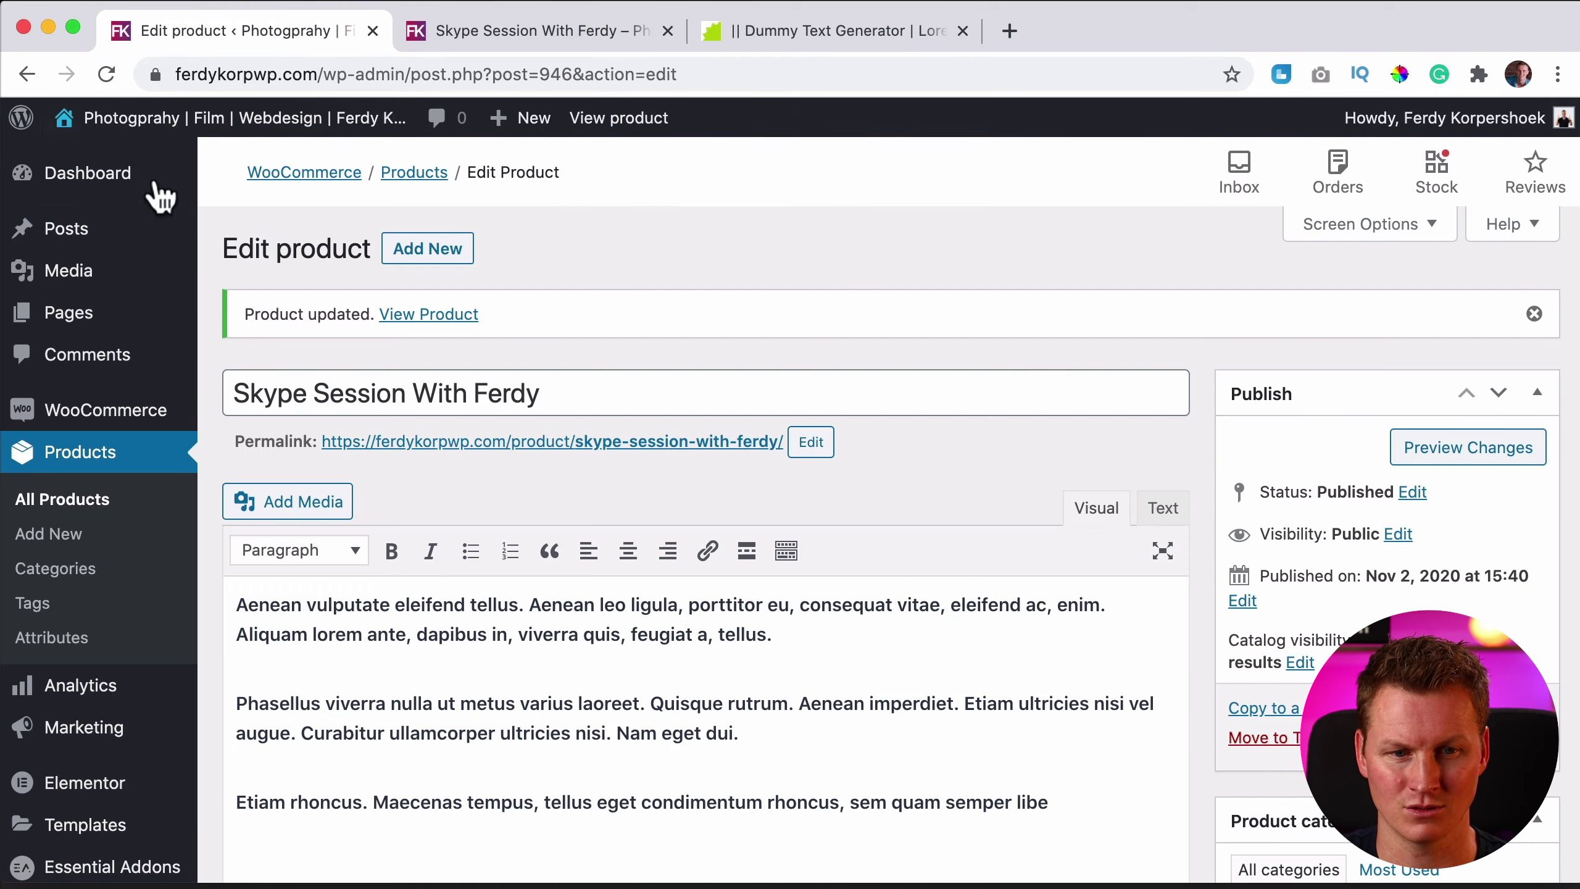
{"action": "left_click", "coordinate": [79, 455]}
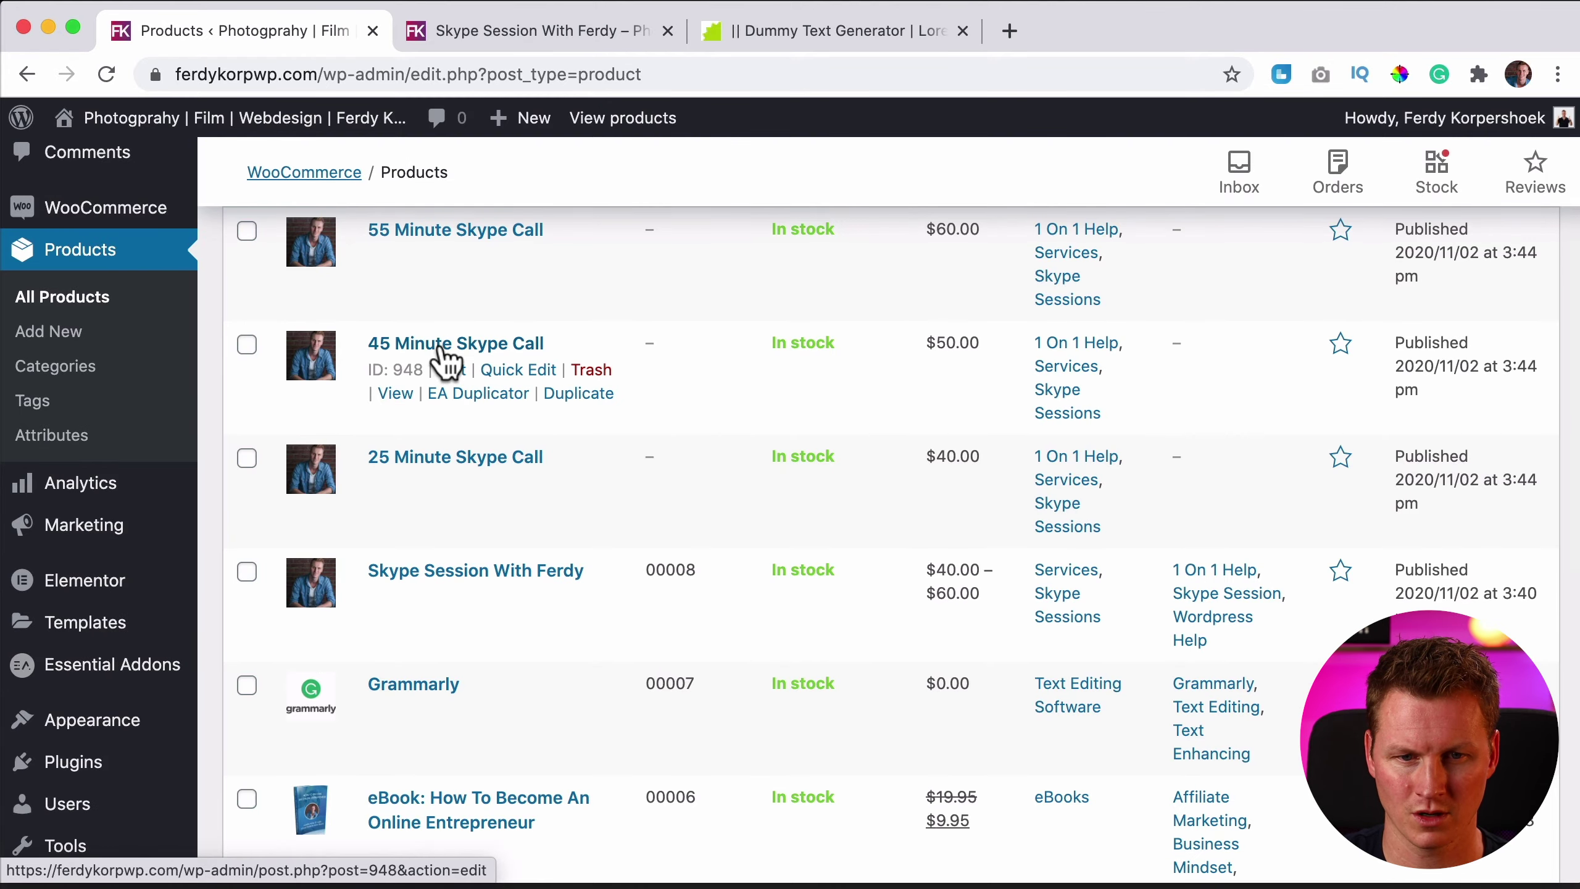
{"action": "left_click", "coordinate": [442, 346], "text": "super"}
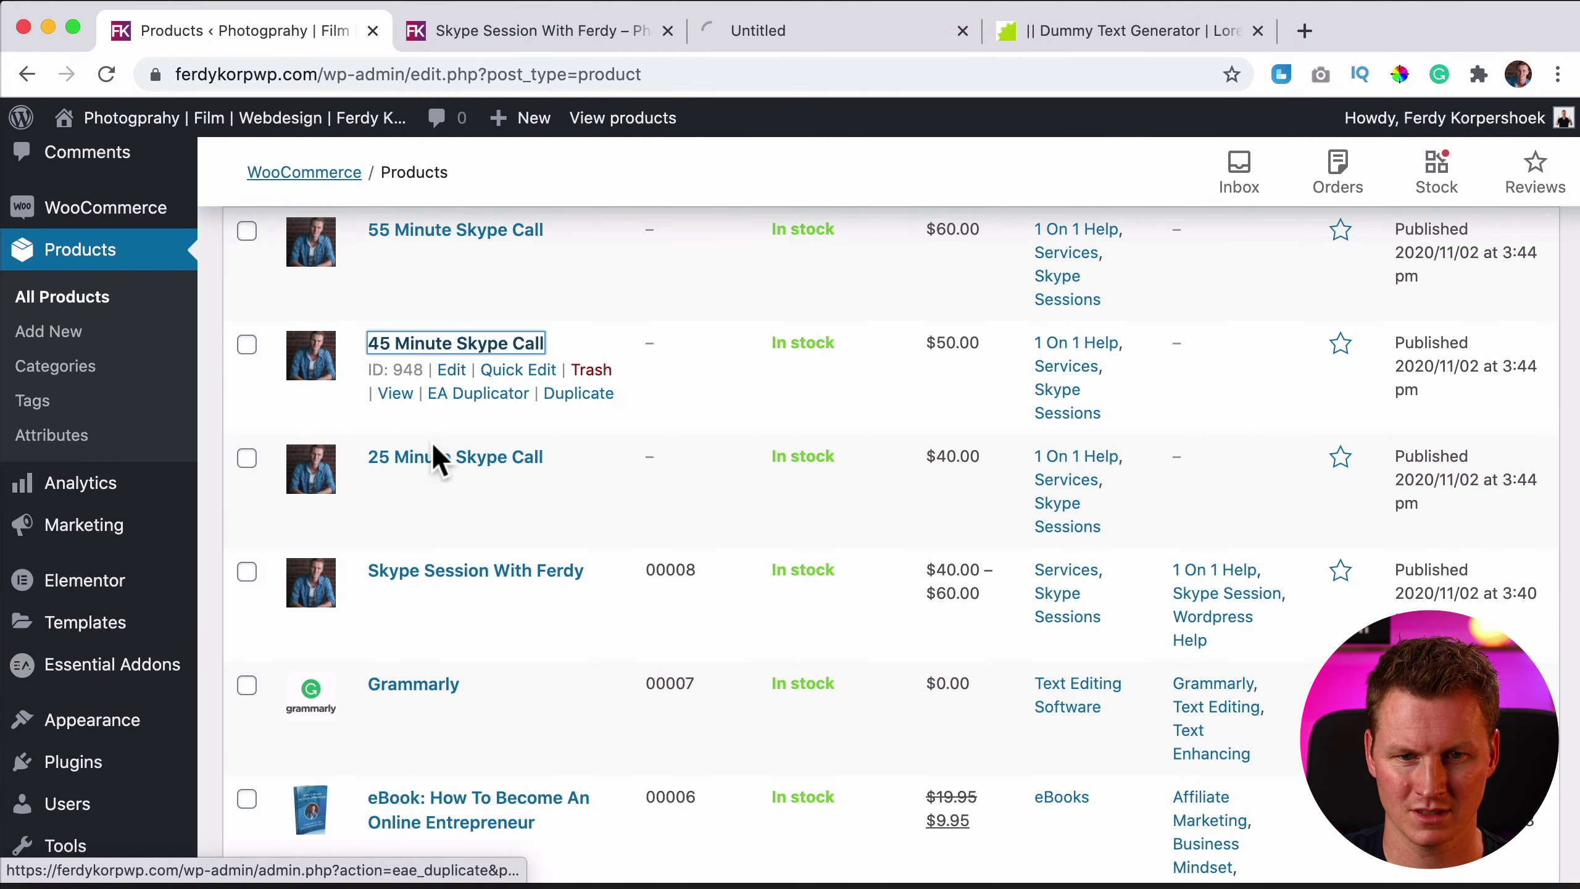
{"action": "left_click", "coordinate": [439, 457], "text": "super"}
{"action": "left_click", "coordinate": [446, 571], "text": "super"}
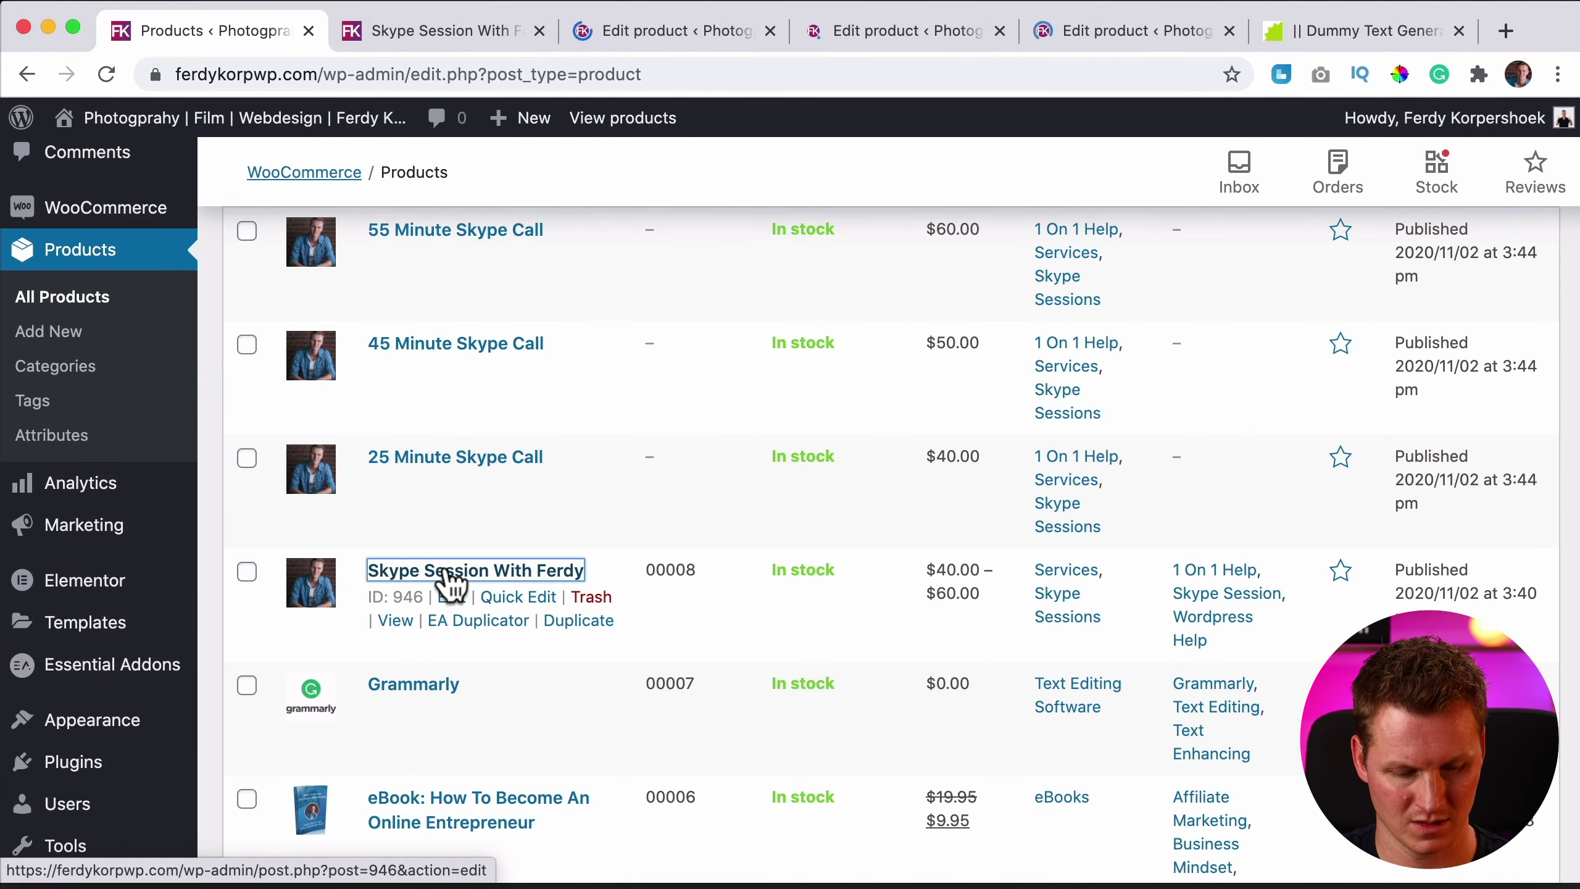
- Make the 45 Minute Skype Call sold individually and update it
{"action": "left_click", "coordinate": [422, 47]}
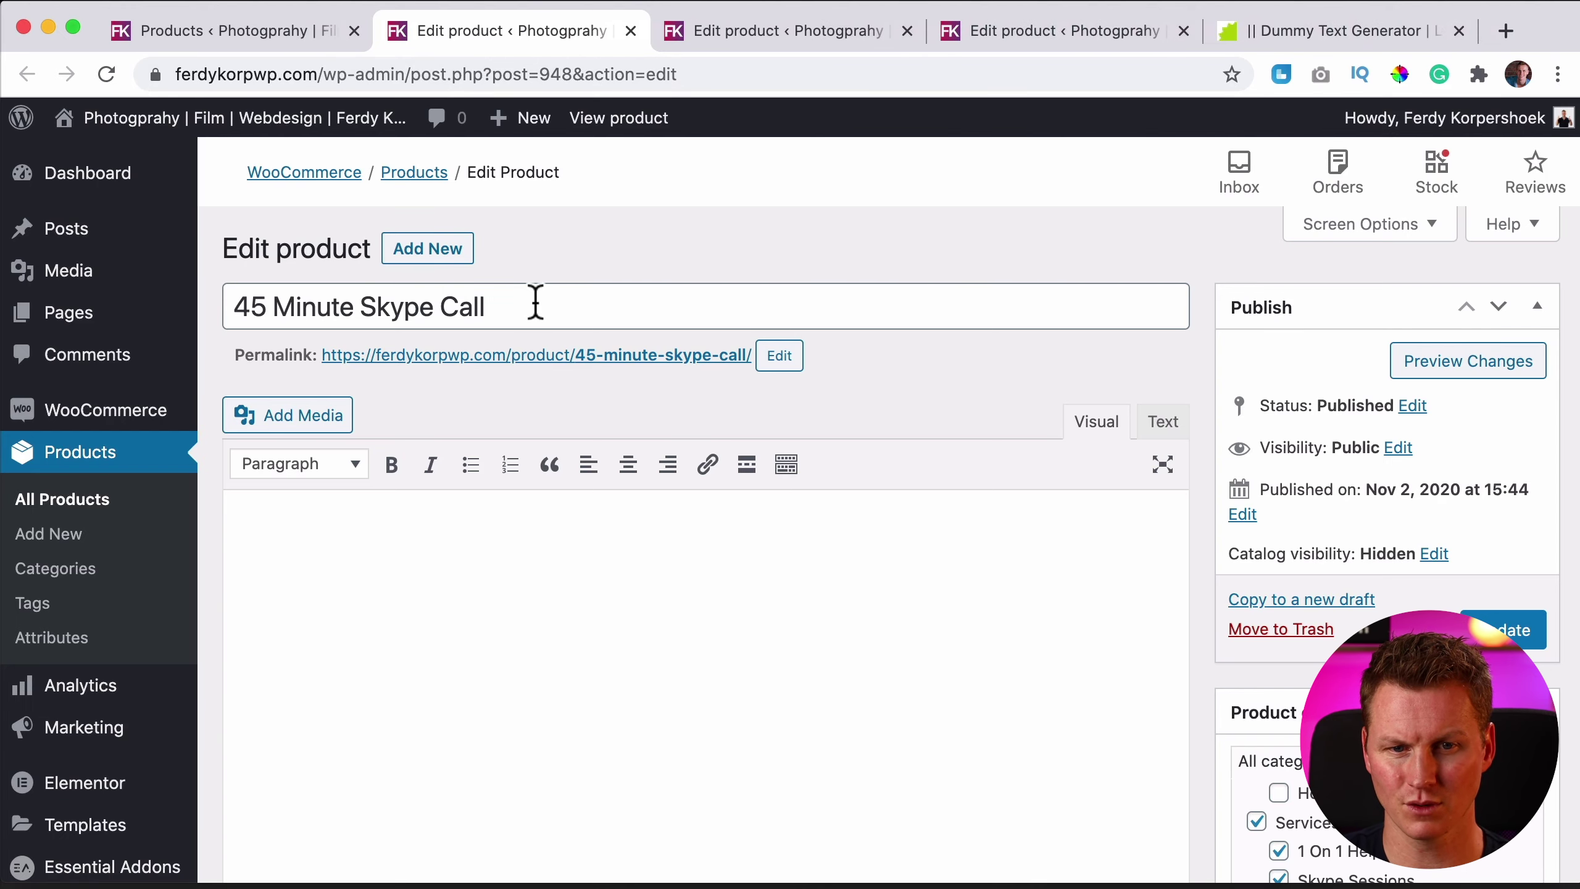
{"action": "scroll", "coordinate": [871, 463], "scroll_direction": "down", "scroll_amount": 7}
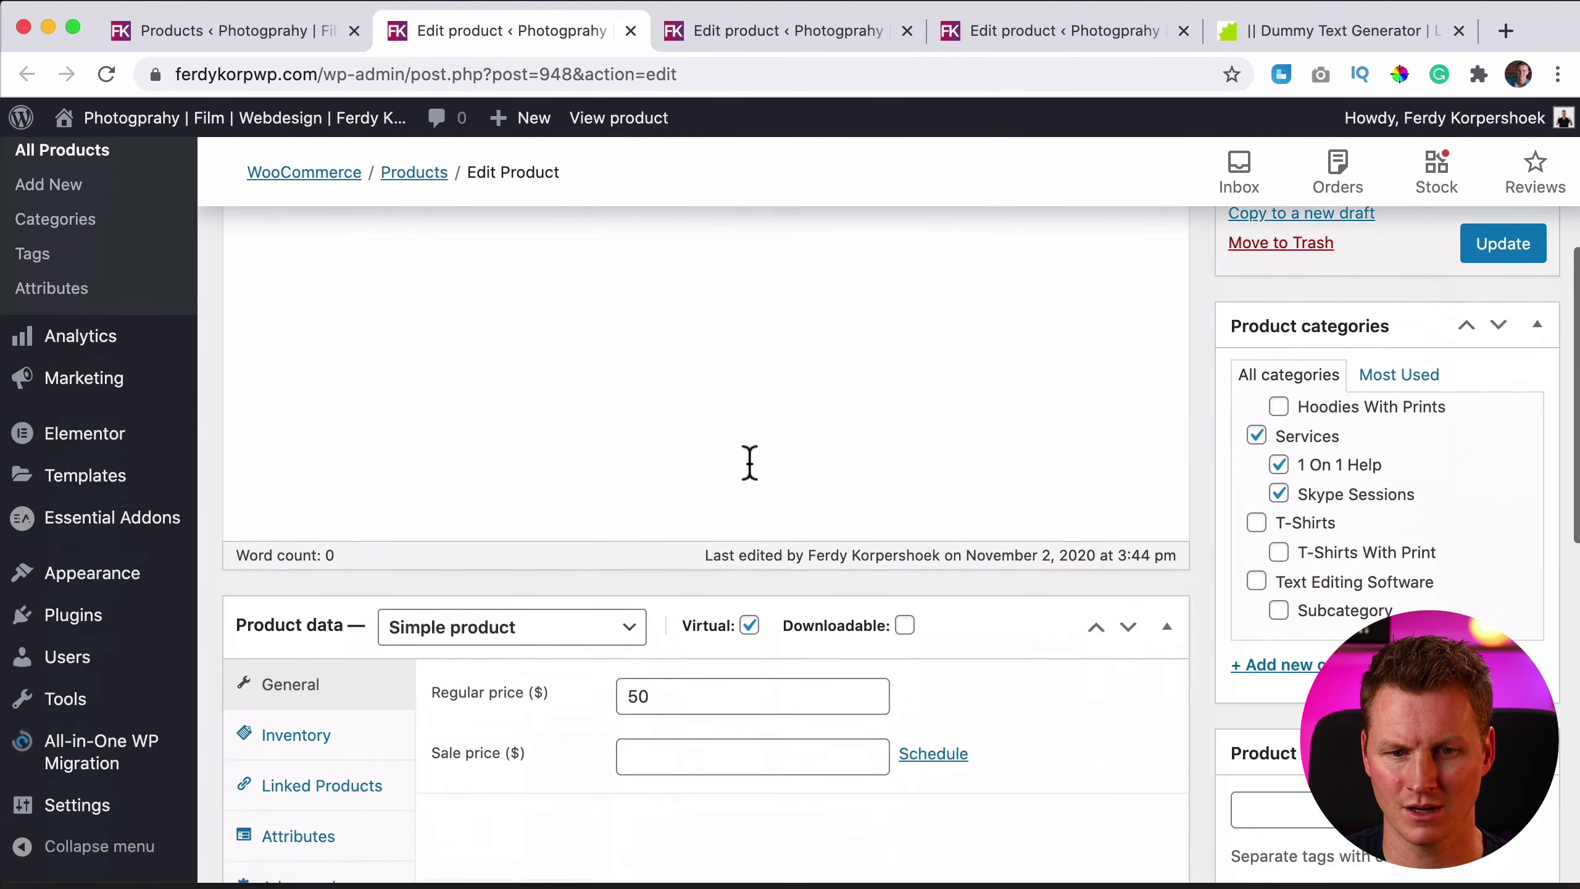
{"action": "scroll", "coordinate": [610, 462], "scroll_direction": "down", "scroll_amount": 4}
{"action": "scroll", "coordinate": [423, 451], "scroll_direction": "down", "scroll_amount": 1}
{"action": "left_click", "coordinate": [303, 430]}
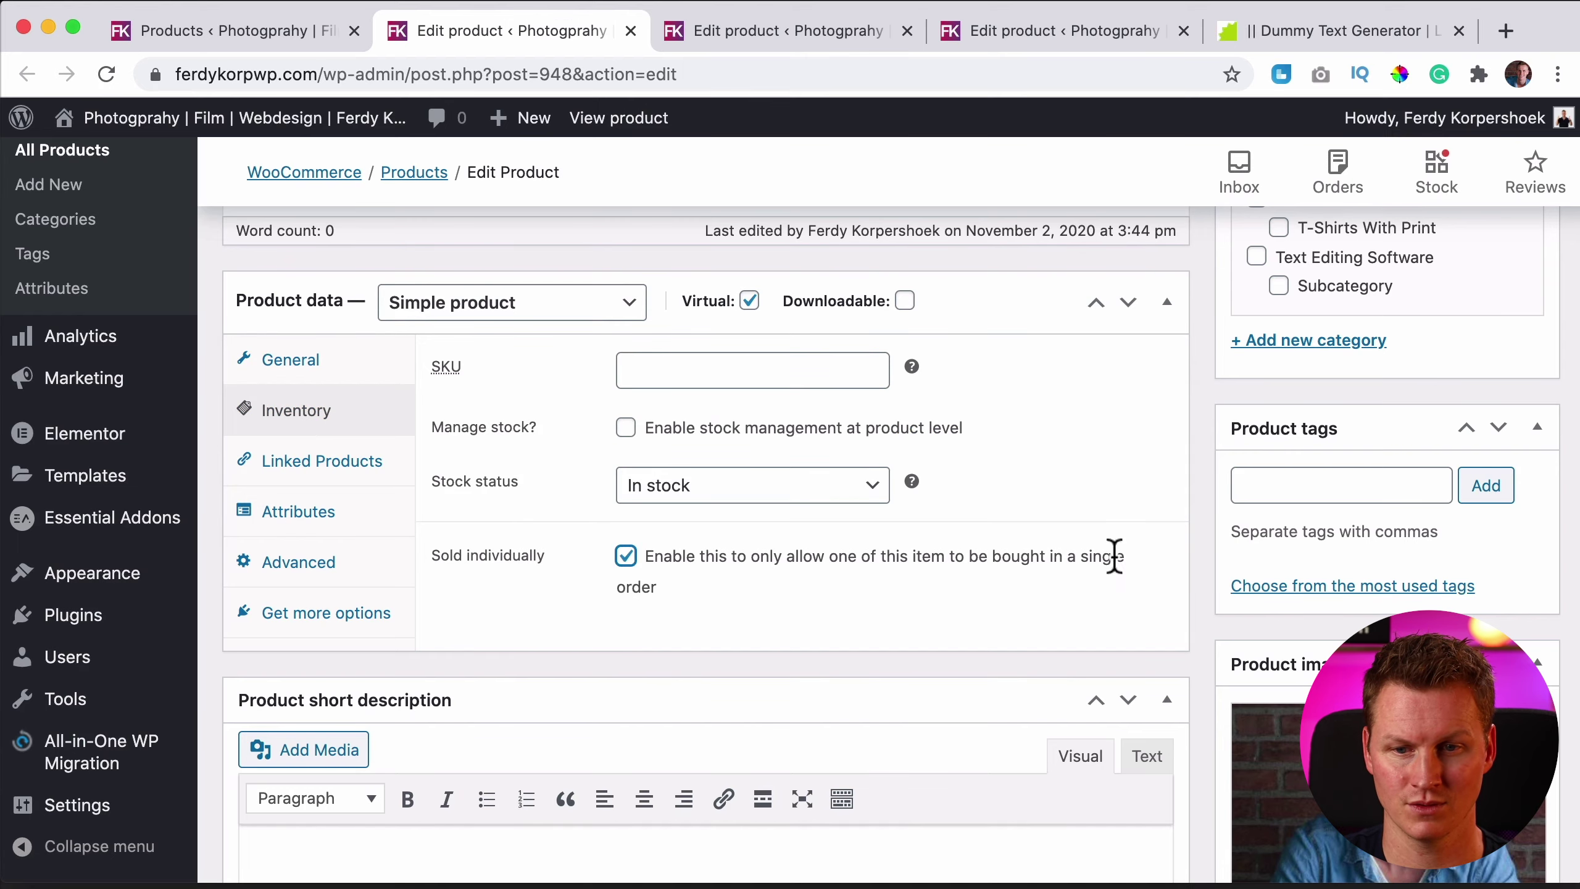
{"action": "scroll", "coordinate": [1200, 564], "scroll_direction": "up", "scroll_amount": 10}
{"action": "left_click", "coordinate": [1482, 530]}
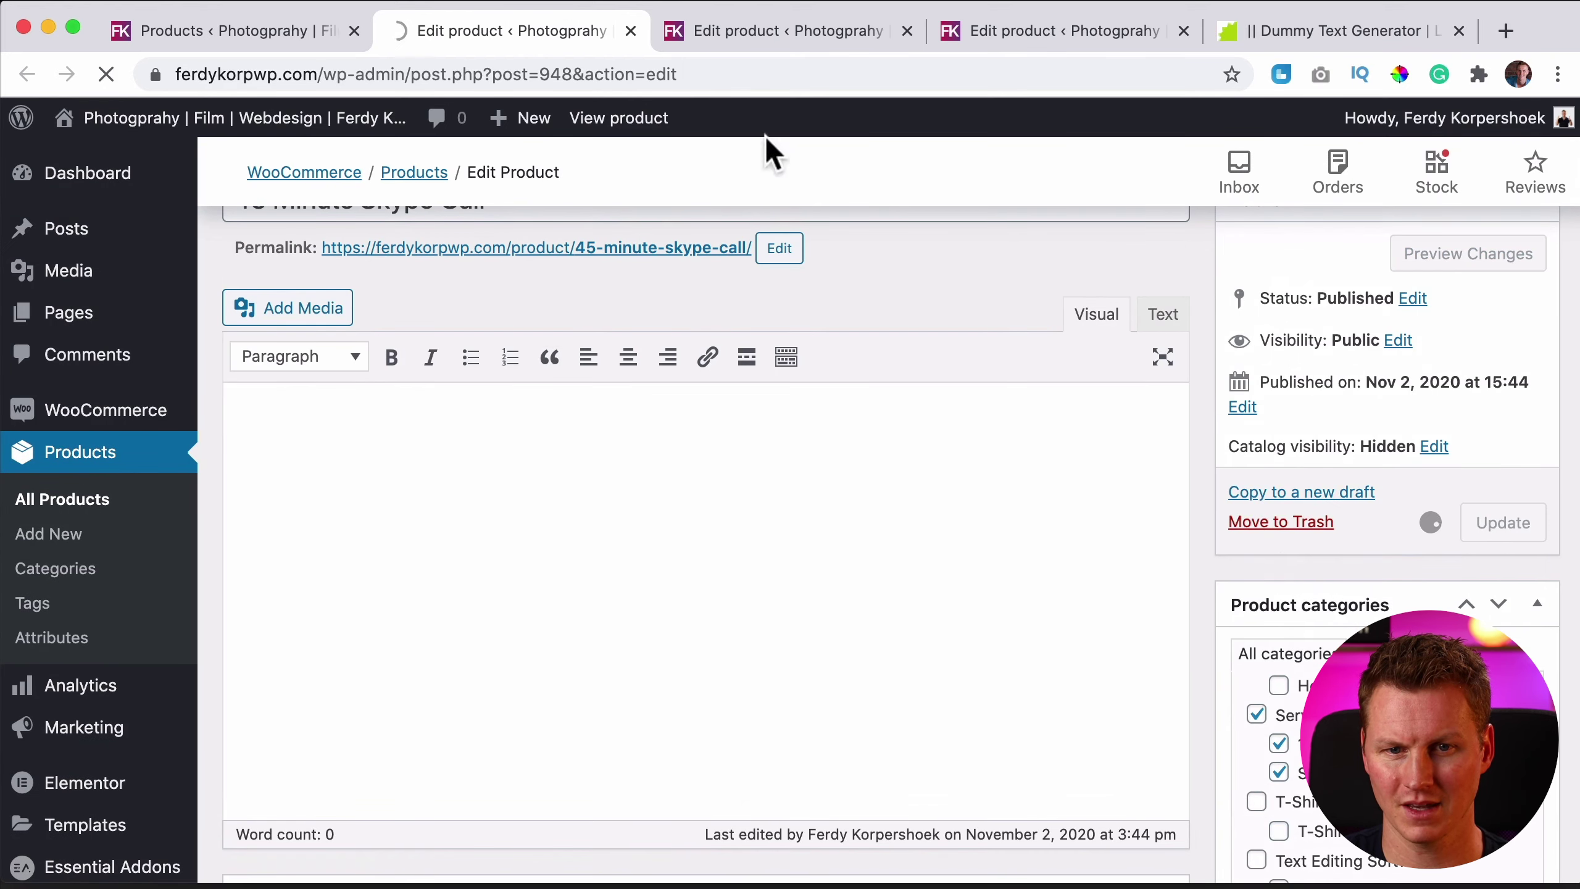
- Make the 25 Minute Skype Call sold individually and update it
{"action": "left_click", "coordinate": [743, 30]}
{"action": "scroll", "coordinate": [552, 356], "scroll_direction": "down", "scroll_amount": 9}
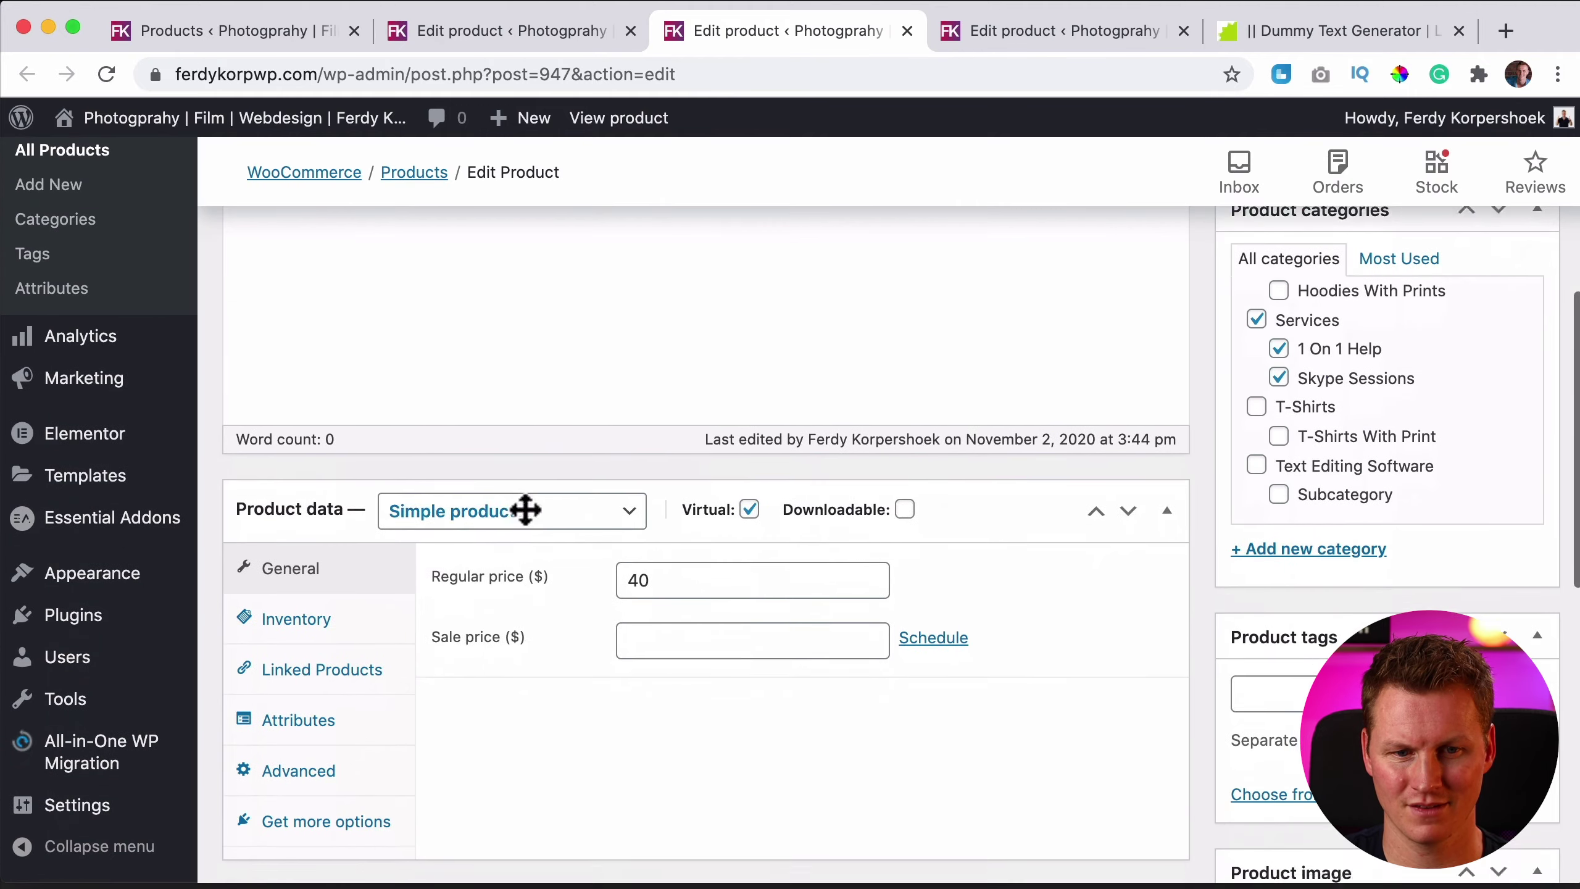
{"action": "left_click", "coordinate": [329, 551]}
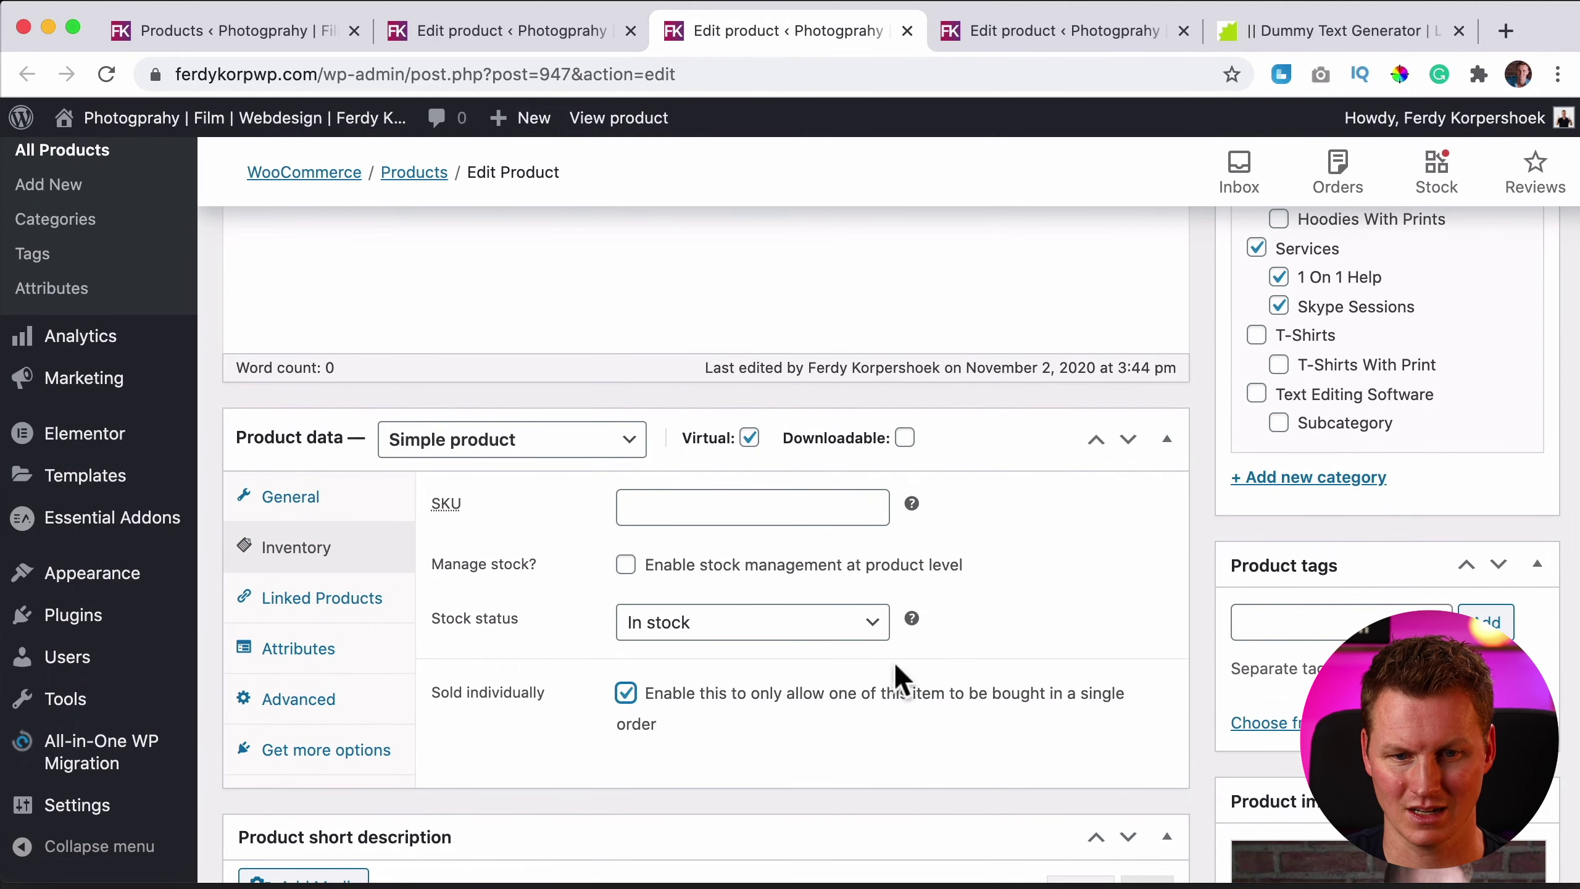
{"action": "scroll", "coordinate": [896, 666], "scroll_direction": "up", "scroll_amount": 10}
{"action": "left_click", "coordinate": [1505, 630]}
- Tick Sold individually on the 55 Minute Skype Call
{"action": "key", "text": "ctrl+Tab"}
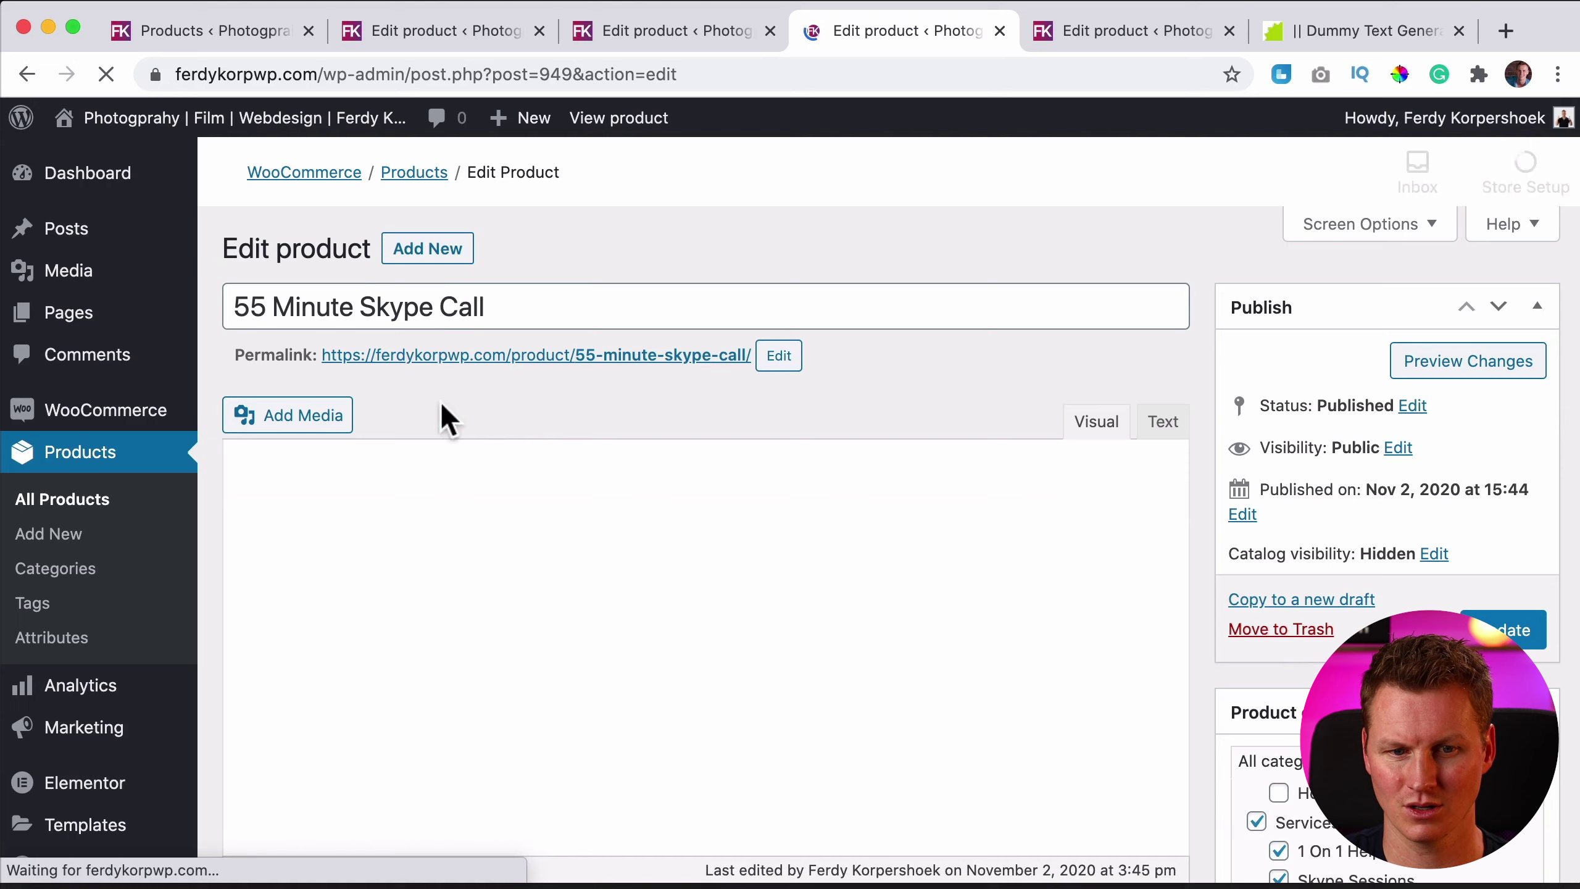
{"action": "scroll", "coordinate": [695, 420], "scroll_direction": "down", "scroll_amount": 10}
{"action": "scroll", "coordinate": [560, 411], "scroll_direction": "down", "scroll_amount": 2}
{"action": "left_click", "coordinate": [317, 370]}
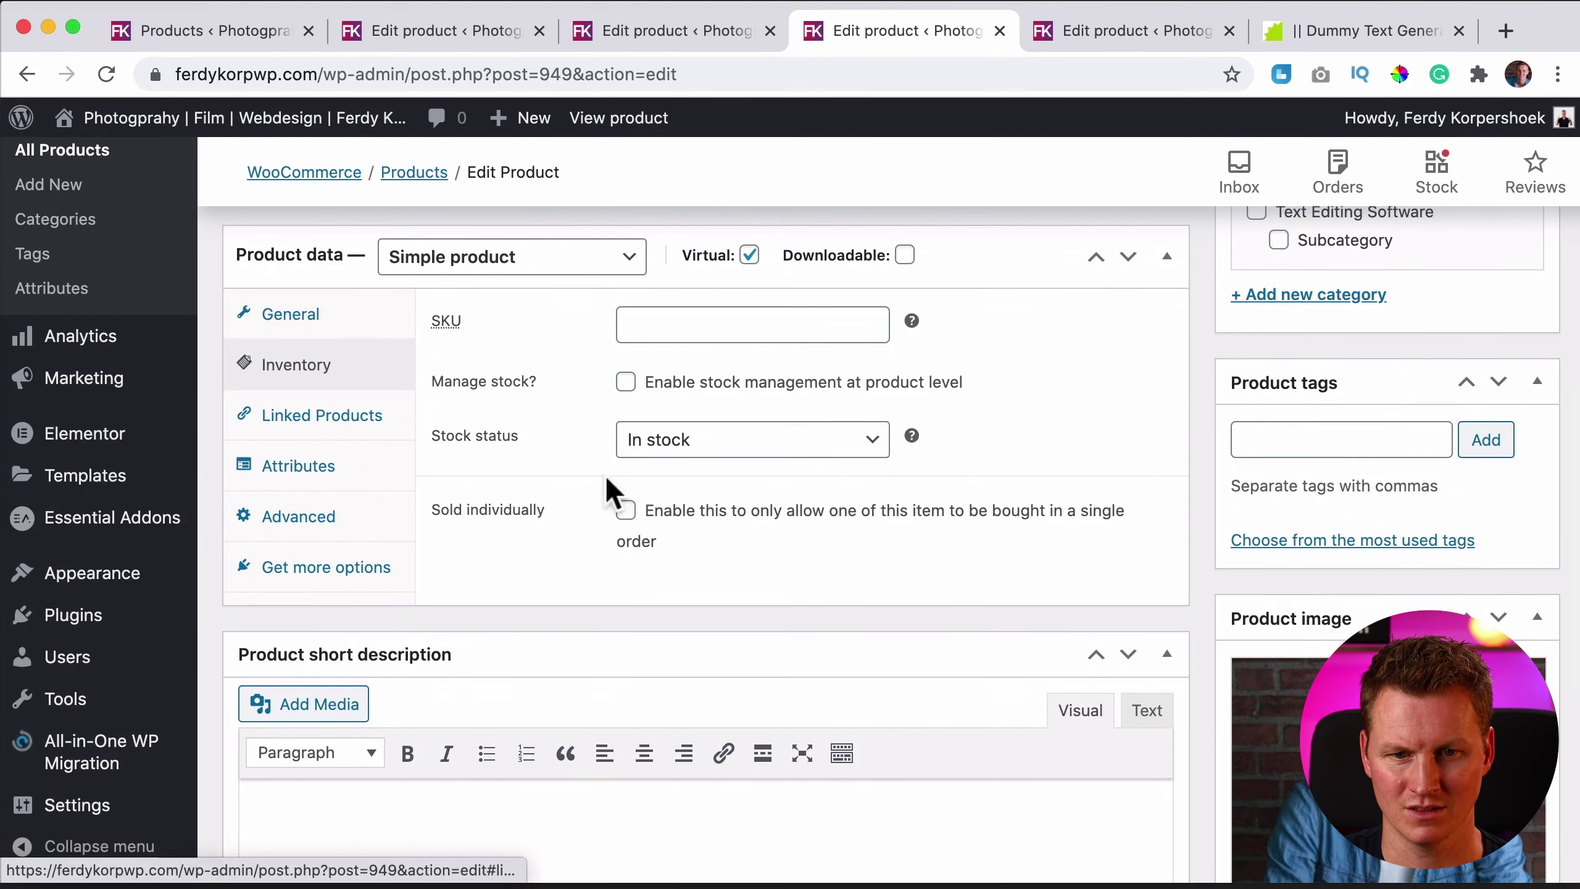
{"action": "left_click", "coordinate": [625, 509]}
{"action": "scroll", "coordinate": [1022, 485], "scroll_direction": "up", "scroll_amount": 3}
{"action": "scroll", "coordinate": [1022, 485], "scroll_direction": "up", "scroll_amount": 10}
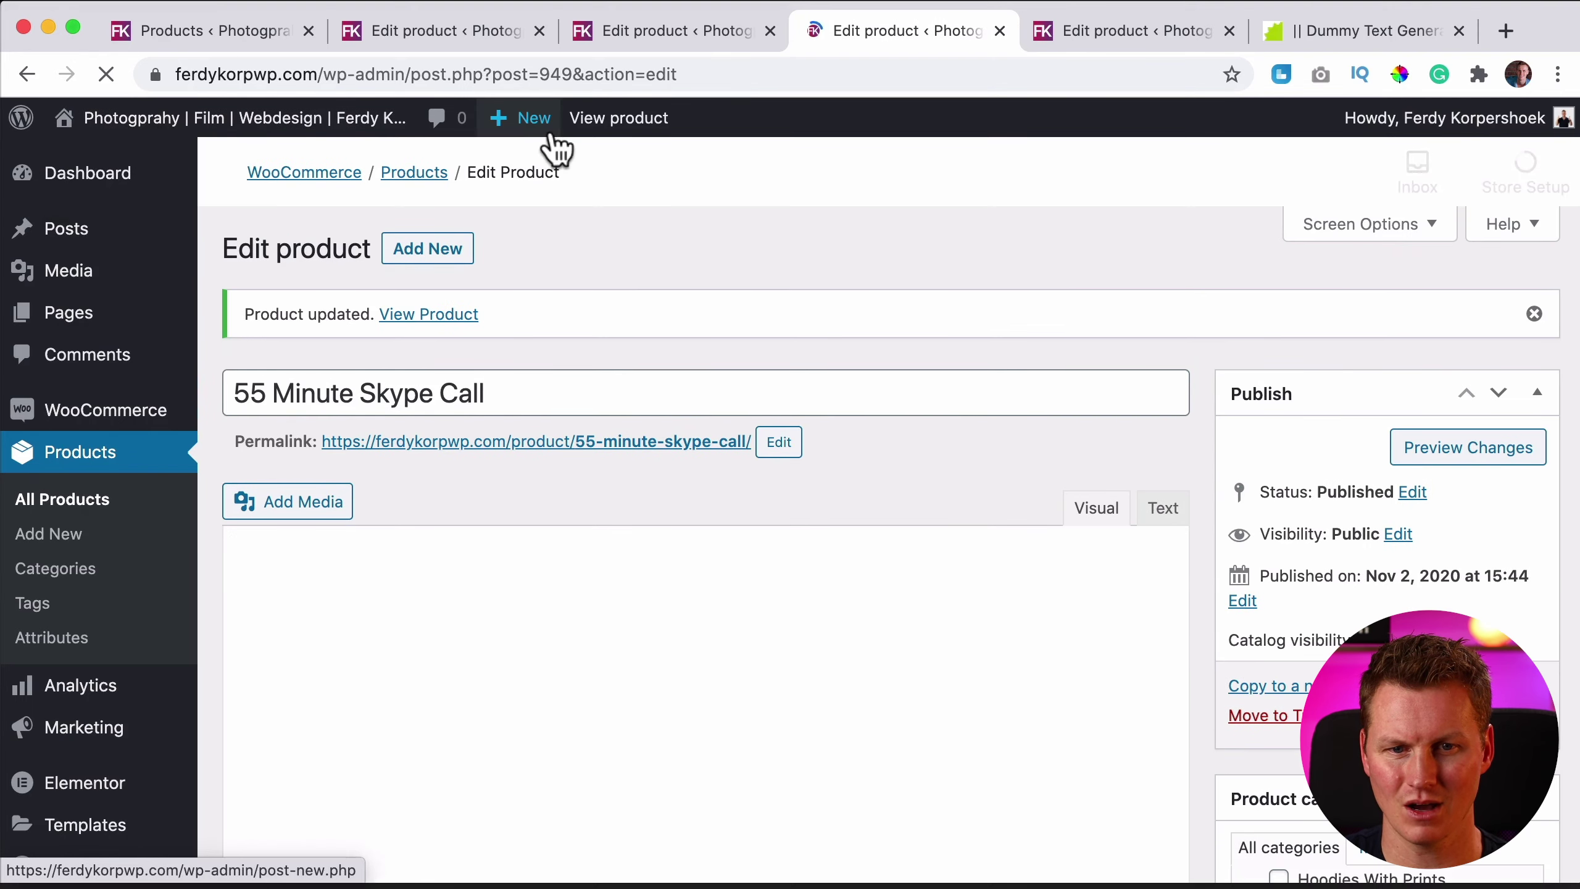
- Visit the storefront shop and open the Skype Session With Ferdy product page
{"action": "left_click", "coordinate": [297, 137]}
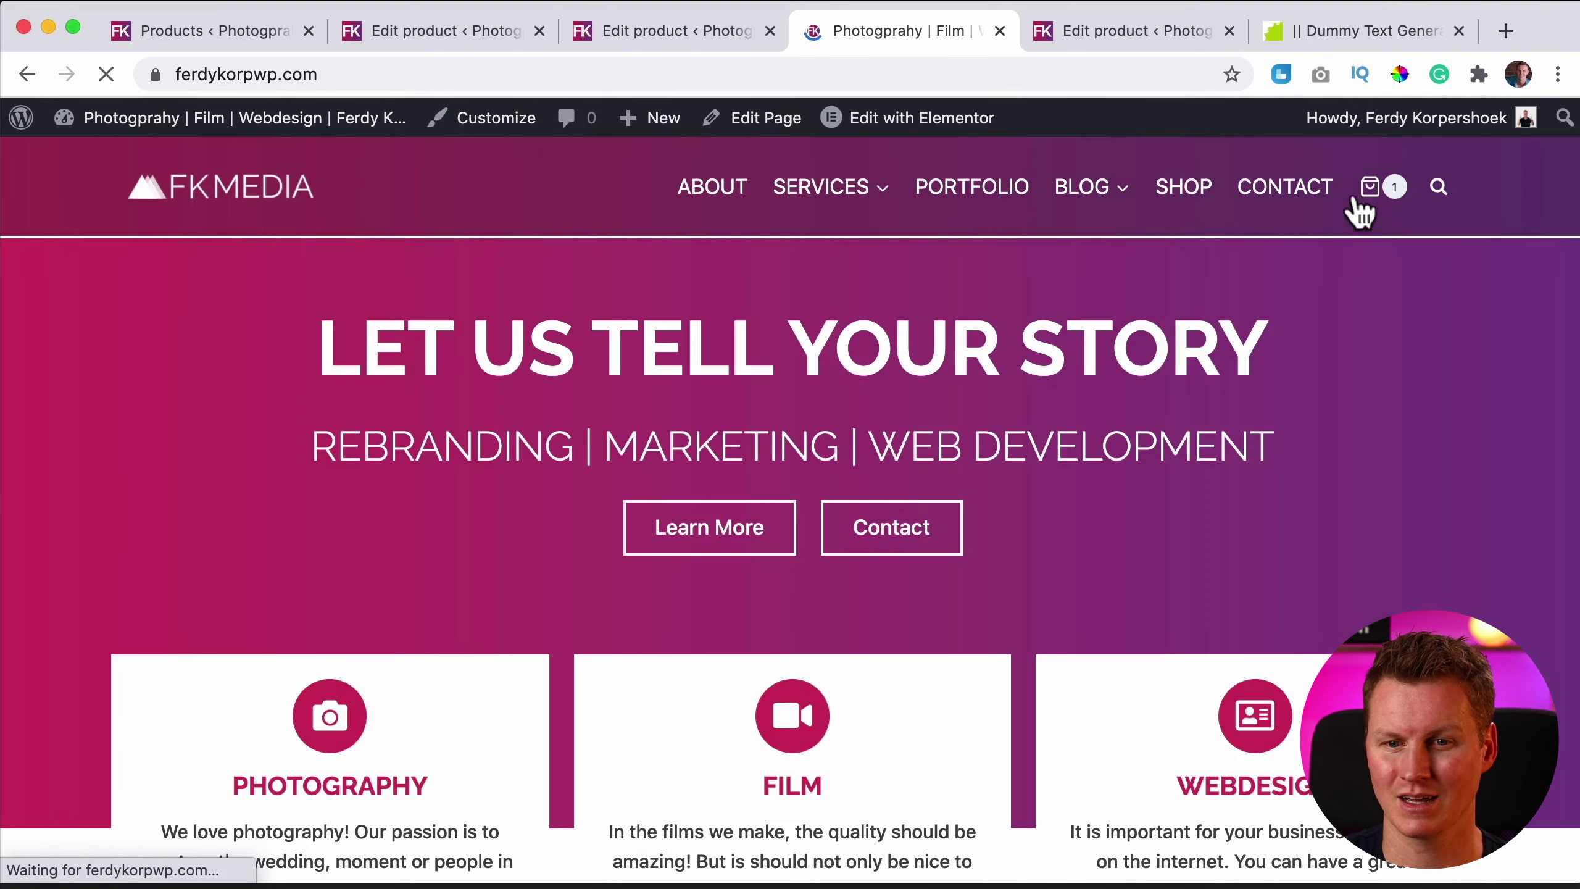
{"action": "left_click", "coordinate": [1180, 187]}
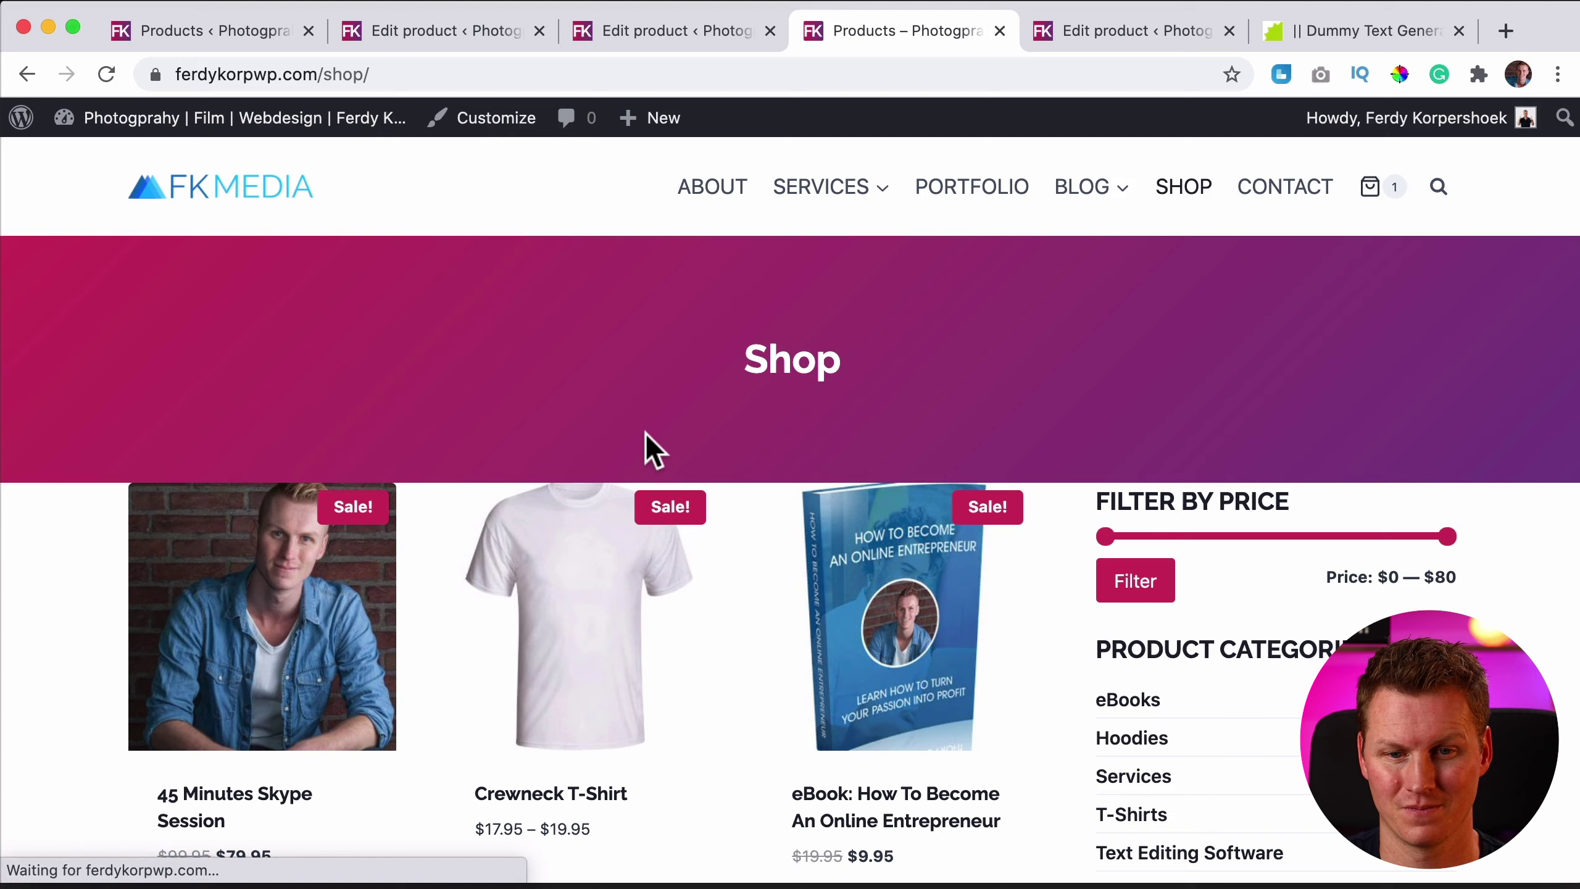
{"action": "scroll", "coordinate": [645, 448], "scroll_direction": "down", "scroll_amount": 7}
{"action": "scroll", "coordinate": [697, 453], "scroll_direction": "down", "scroll_amount": 3}
{"action": "scroll", "coordinate": [696, 453], "scroll_direction": "down", "scroll_amount": 1}
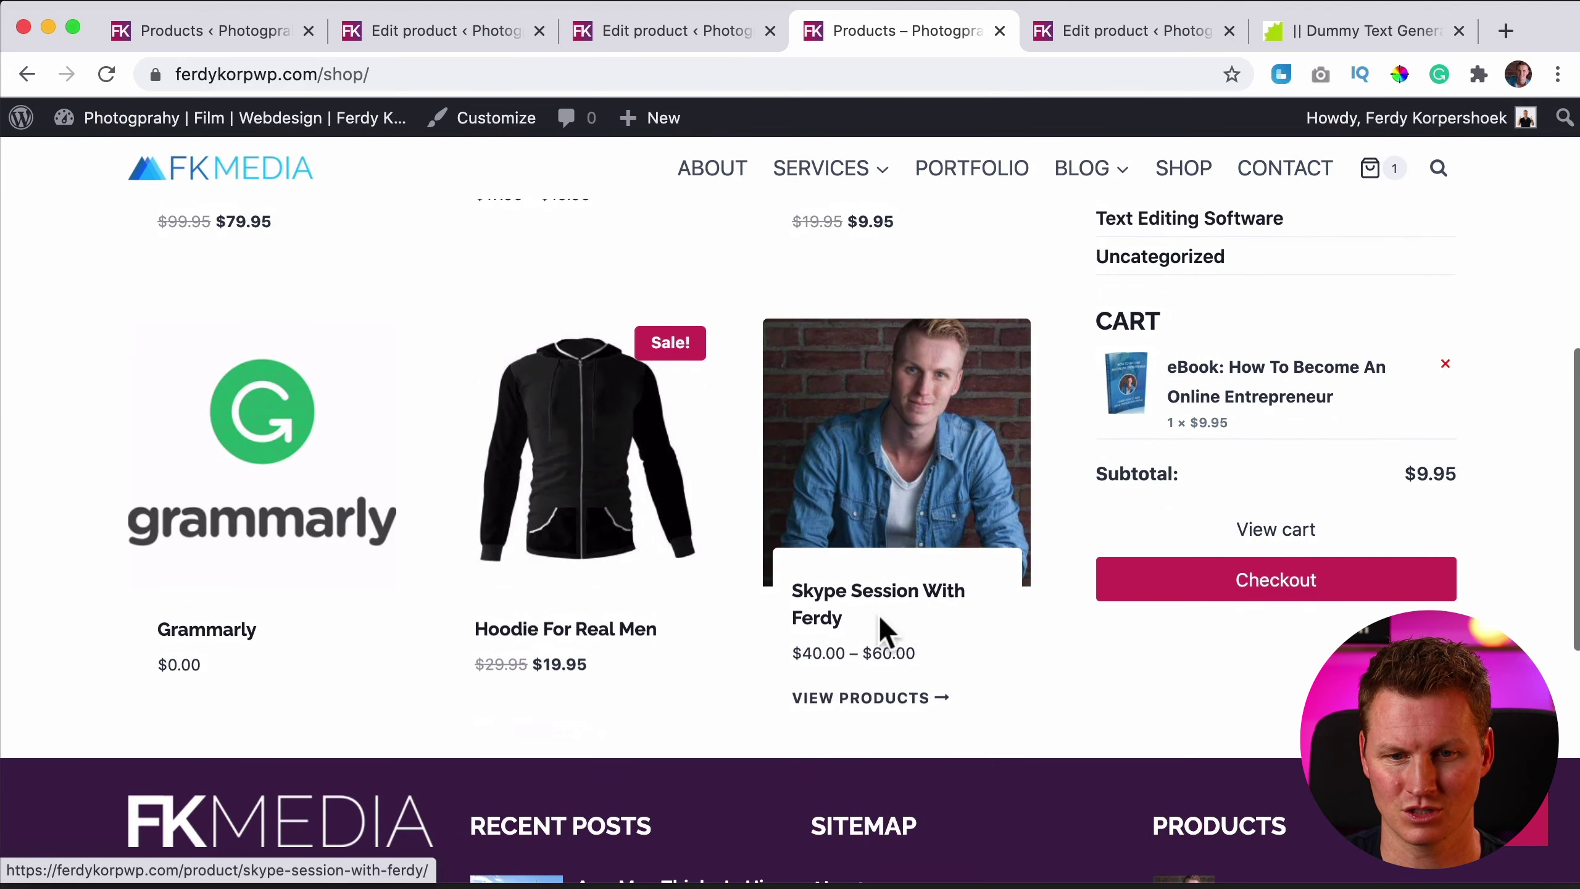
{"action": "left_click", "coordinate": [900, 600]}
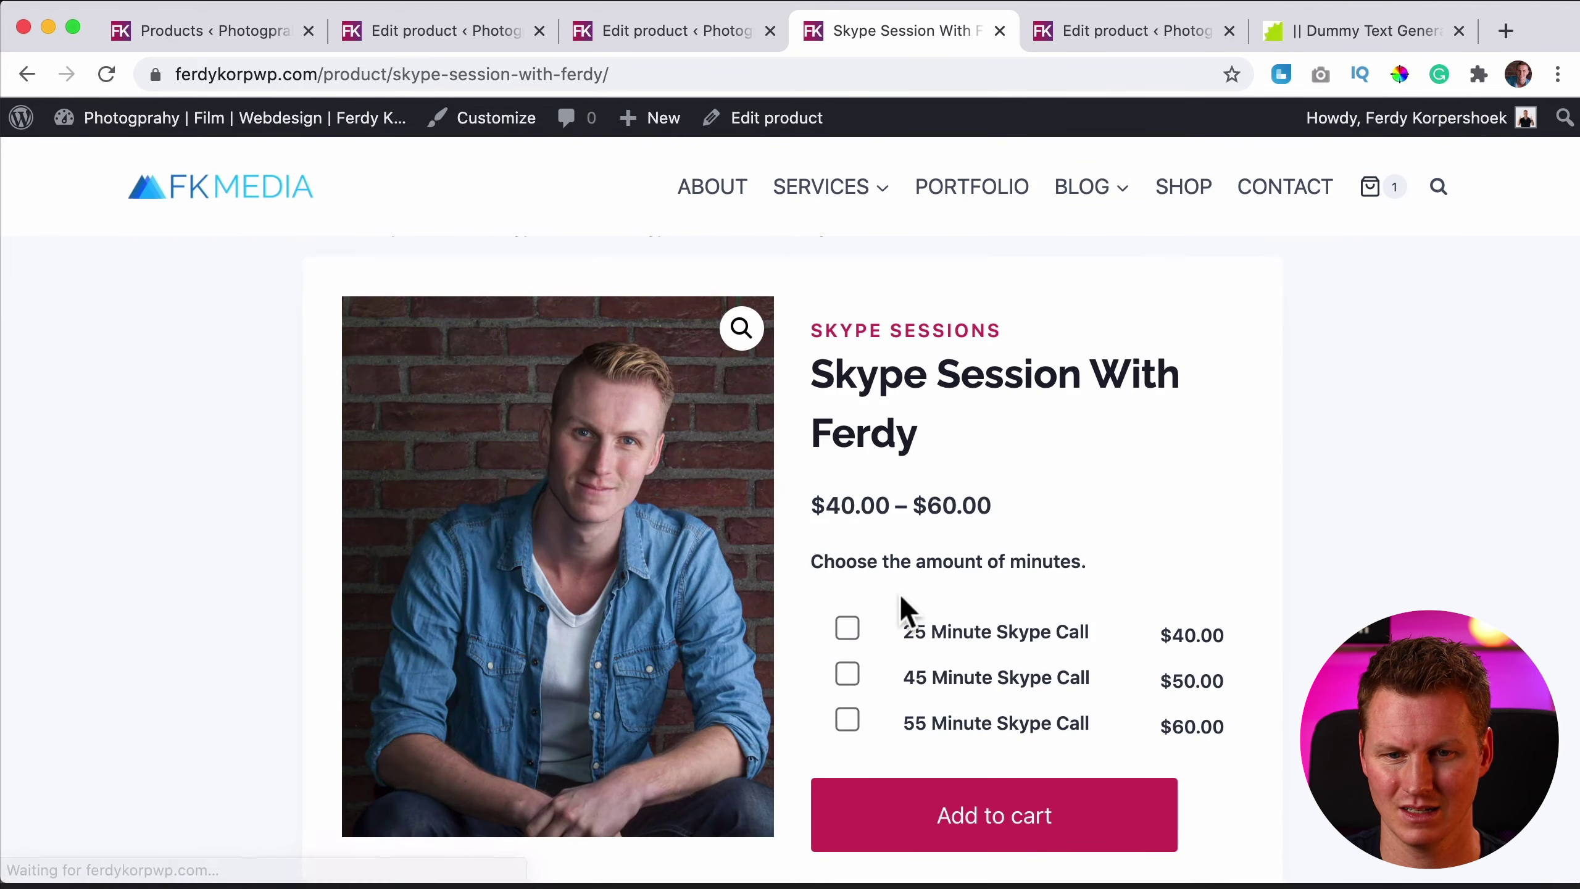
- Tick the Skype call options, add the 55 Minute Skype Call to the cart, and return to the shop
{"action": "left_click", "coordinate": [994, 503]}
{"action": "scroll", "coordinate": [1014, 522], "scroll_direction": "down", "scroll_amount": 5}
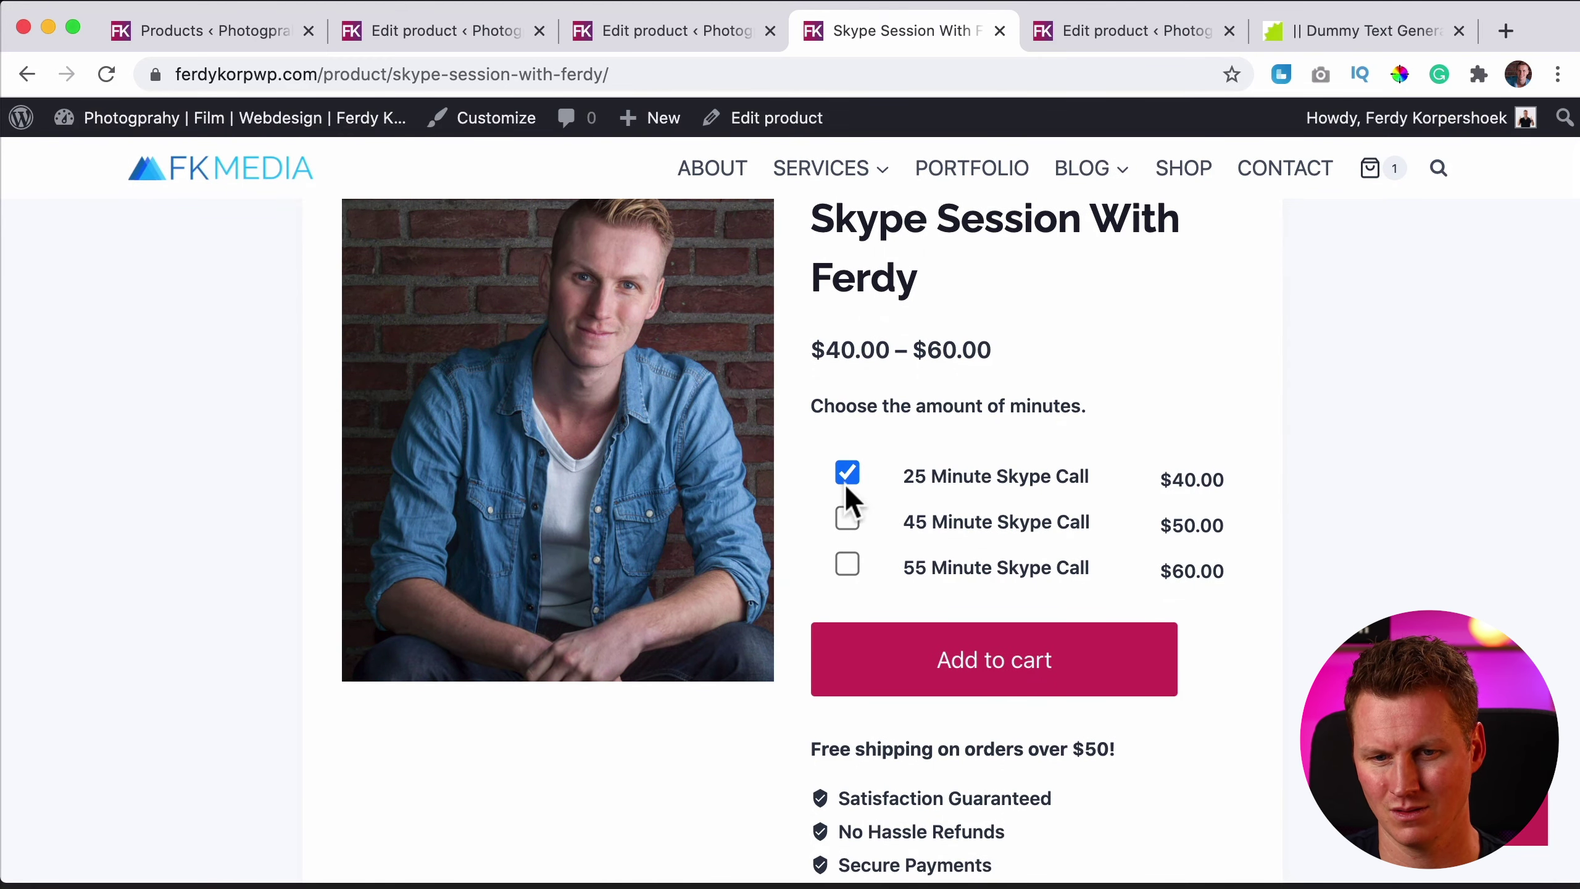
{"action": "left_click", "coordinate": [846, 564]}
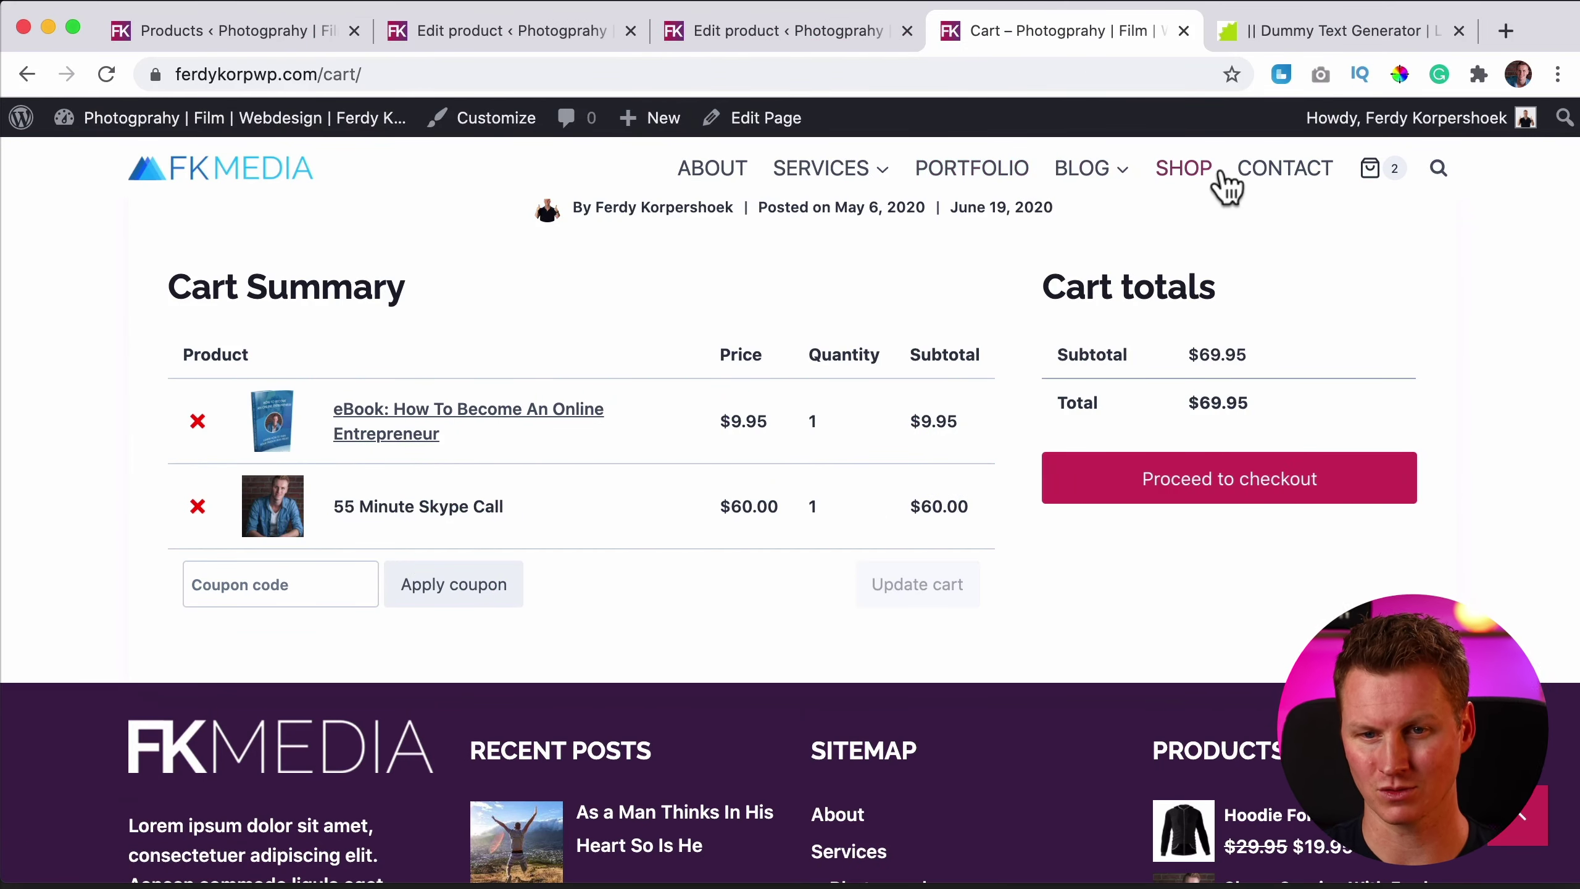
{"action": "left_click", "coordinate": [1205, 177]}
{"action": "scroll", "coordinate": [883, 365], "scroll_direction": "down", "scroll_amount": 3}
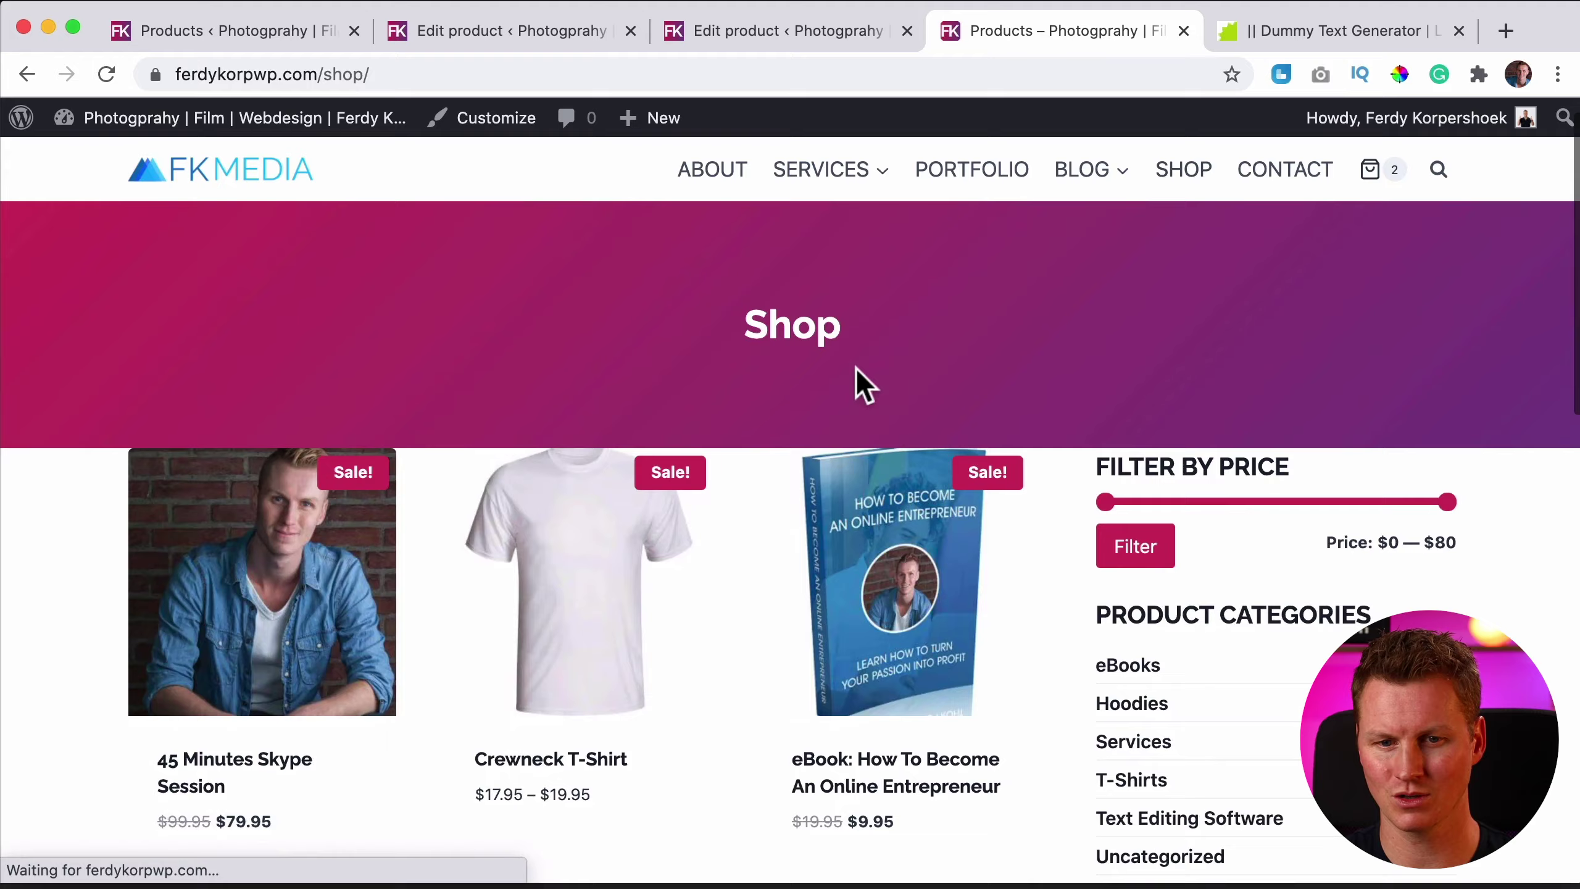
{"action": "scroll", "coordinate": [858, 381], "scroll_direction": "down", "scroll_amount": 4}
- Go to ferdykorpershoek.com via 'ferdyko' in the address bar and play the WooCommerce tutorial video
{"action": "left_click", "coordinate": [1326, 31]}
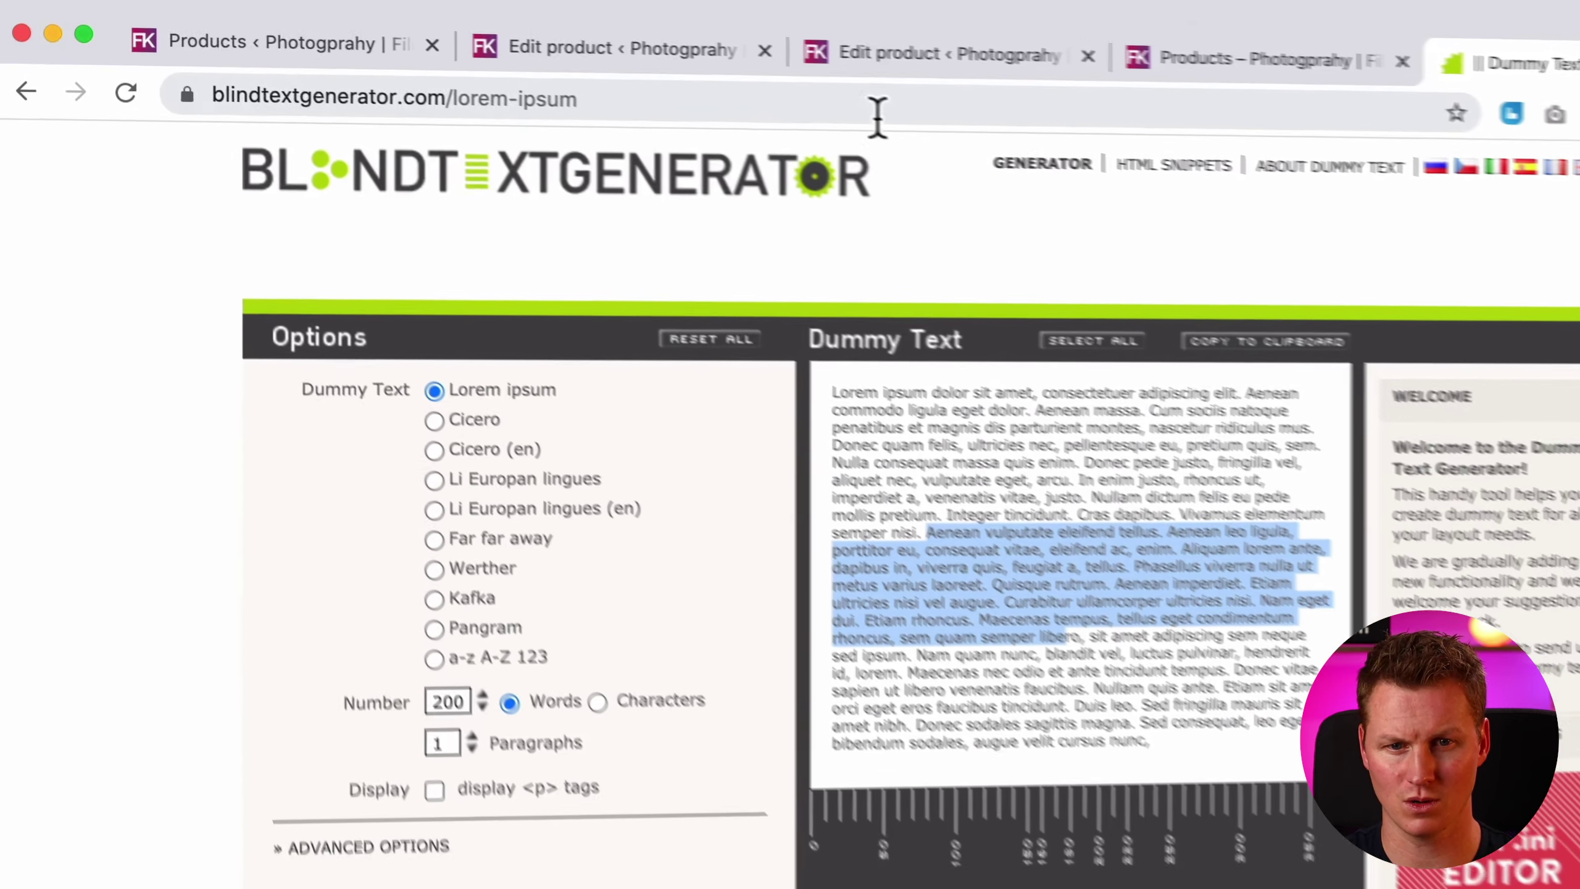
{"action": "left_click", "coordinate": [640, 78]}
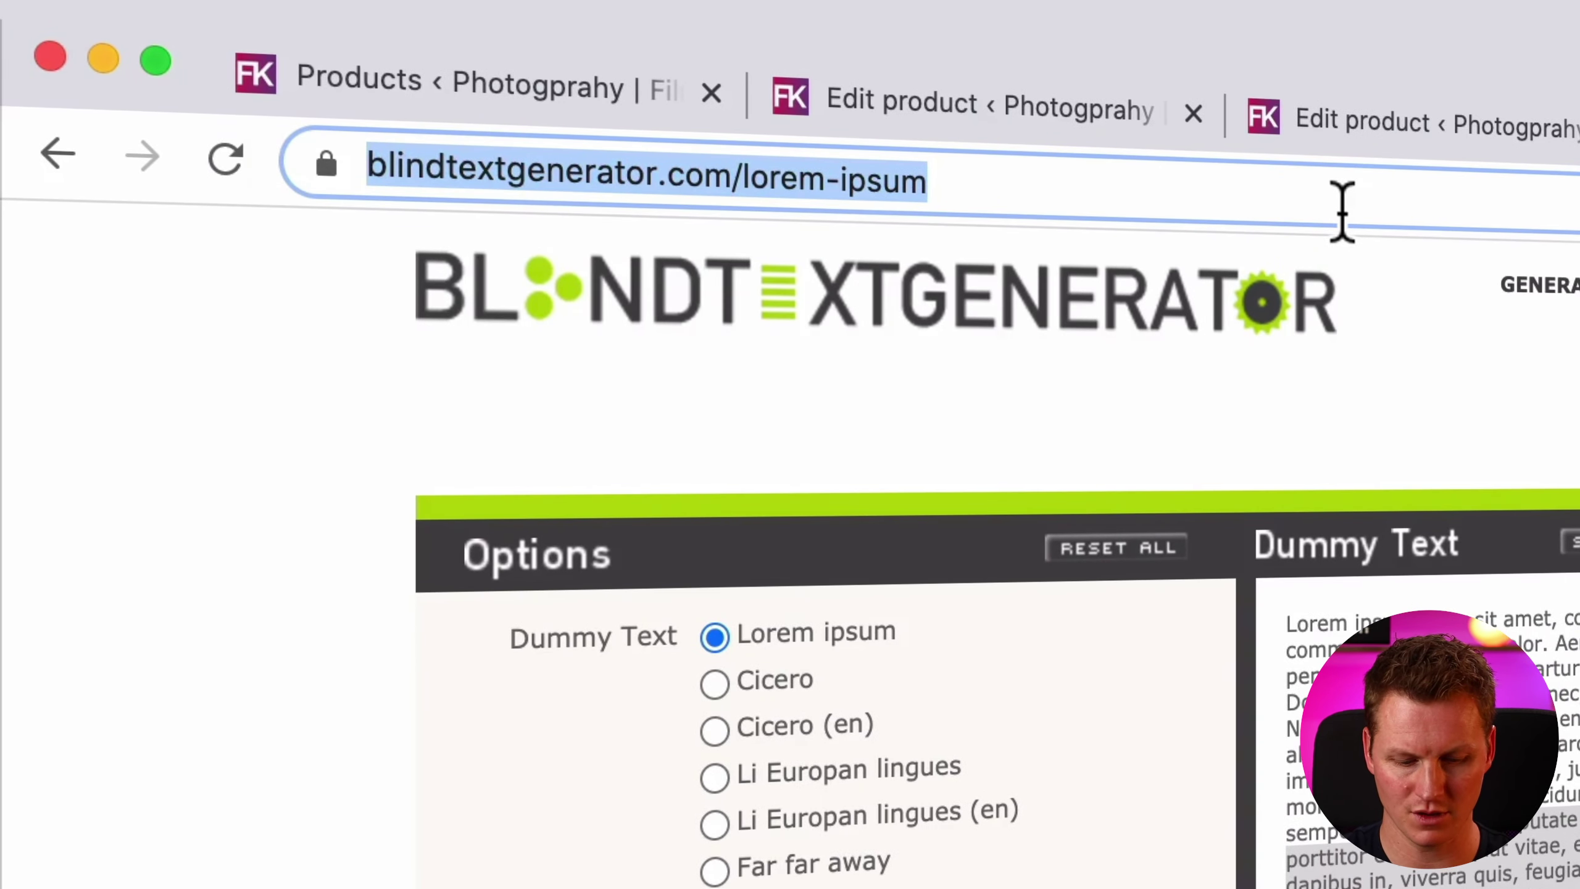
{"action": "type", "text": "fer"}
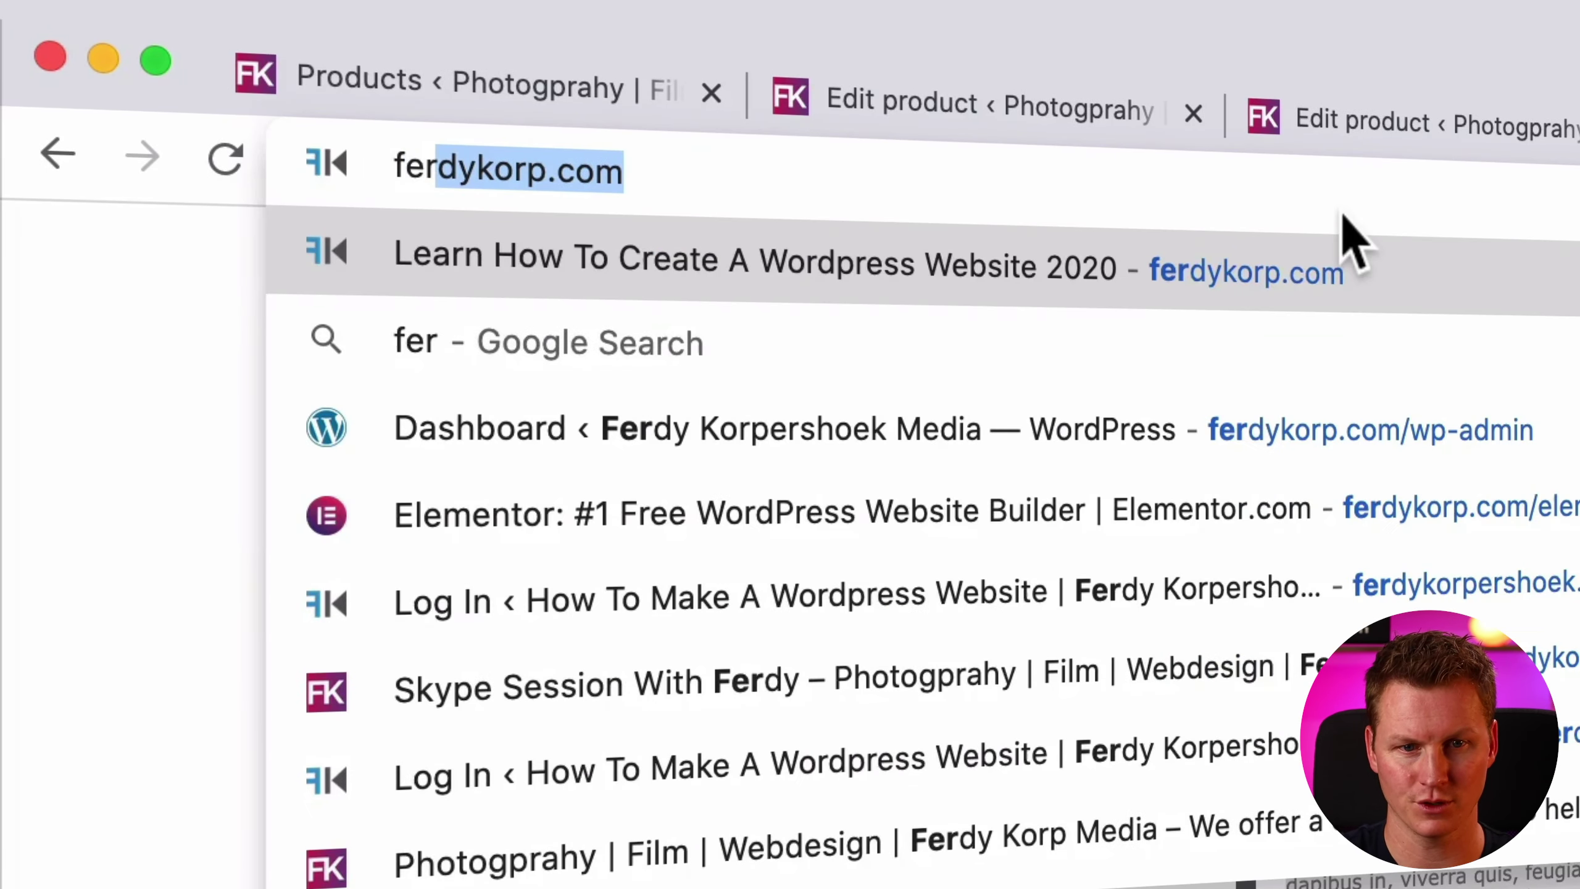
{"action": "type", "text": "dykor"}
{"action": "key", "text": "Return"}
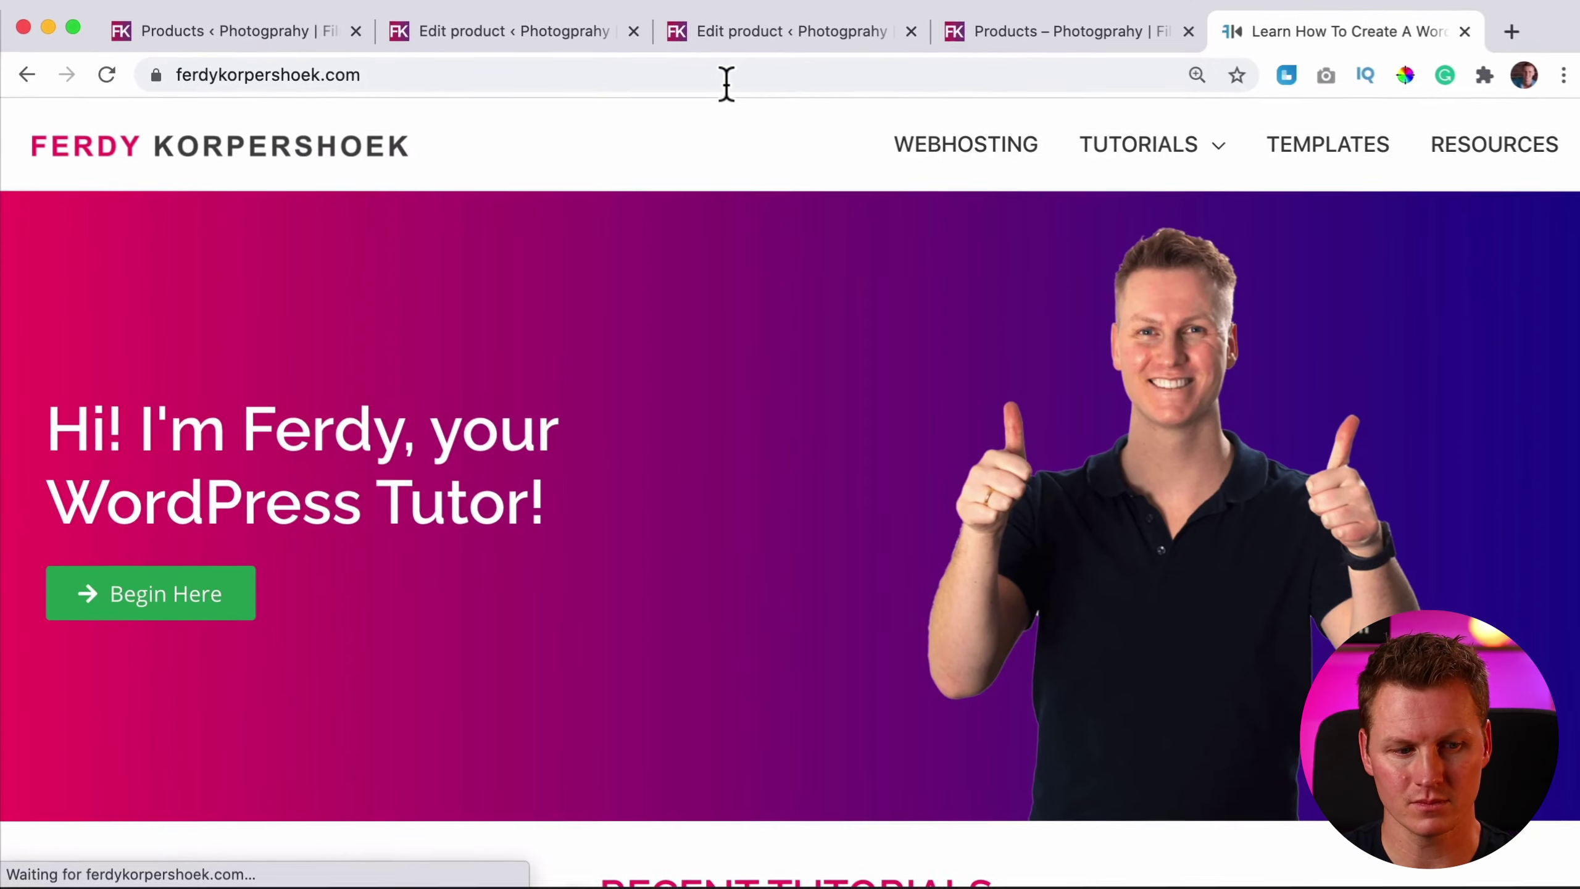
{"action": "mouse_move", "coordinate": [1133, 143]}
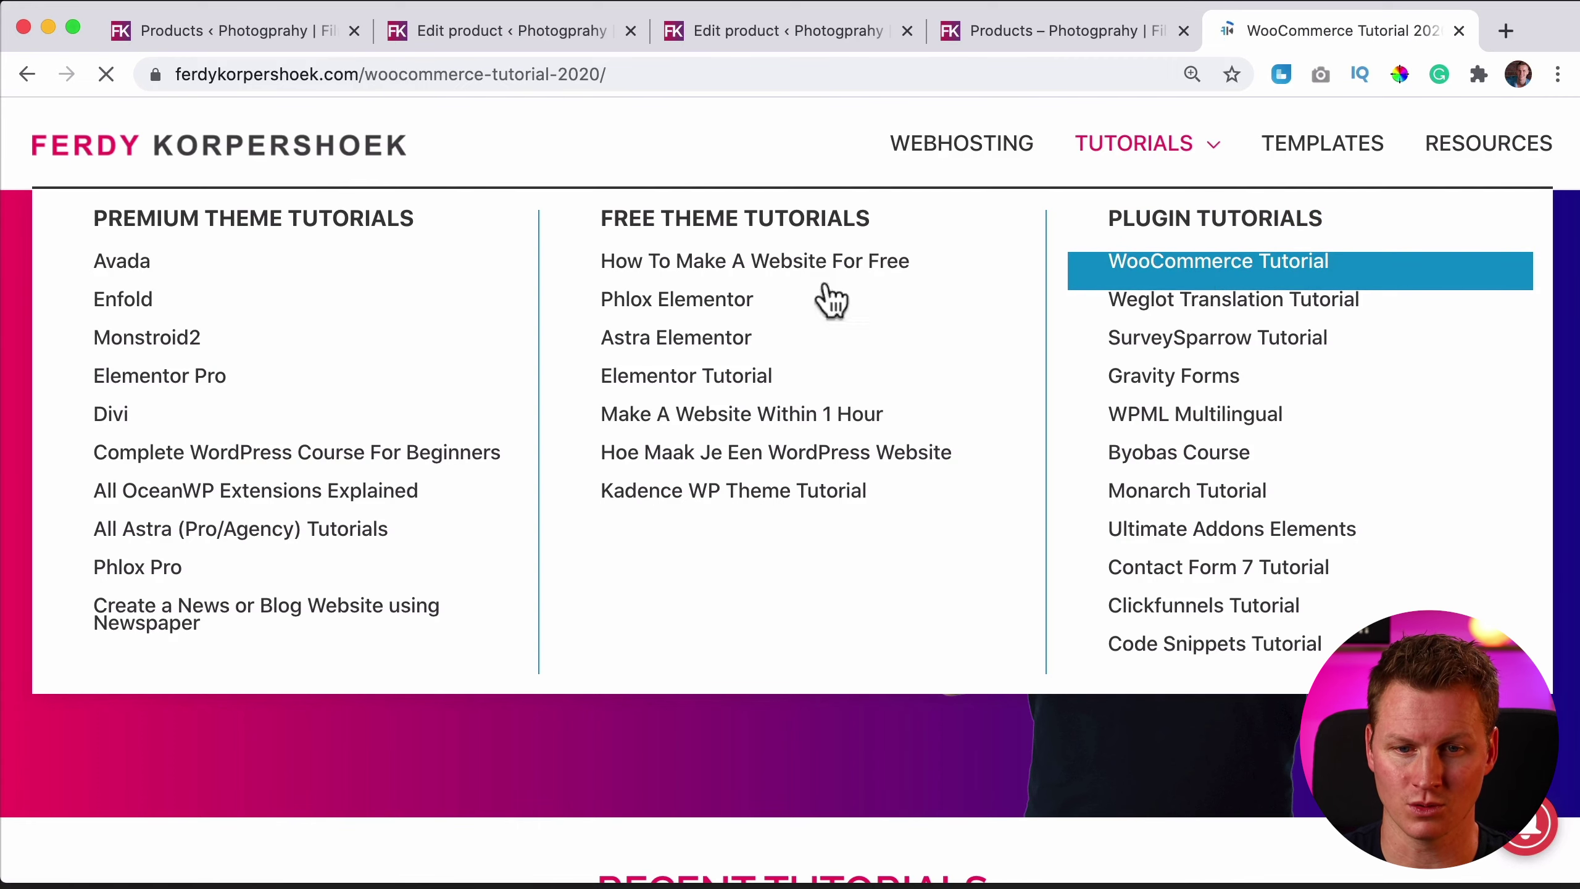
{"action": "scroll", "coordinate": [622, 460], "scroll_direction": "down", "scroll_amount": 3}
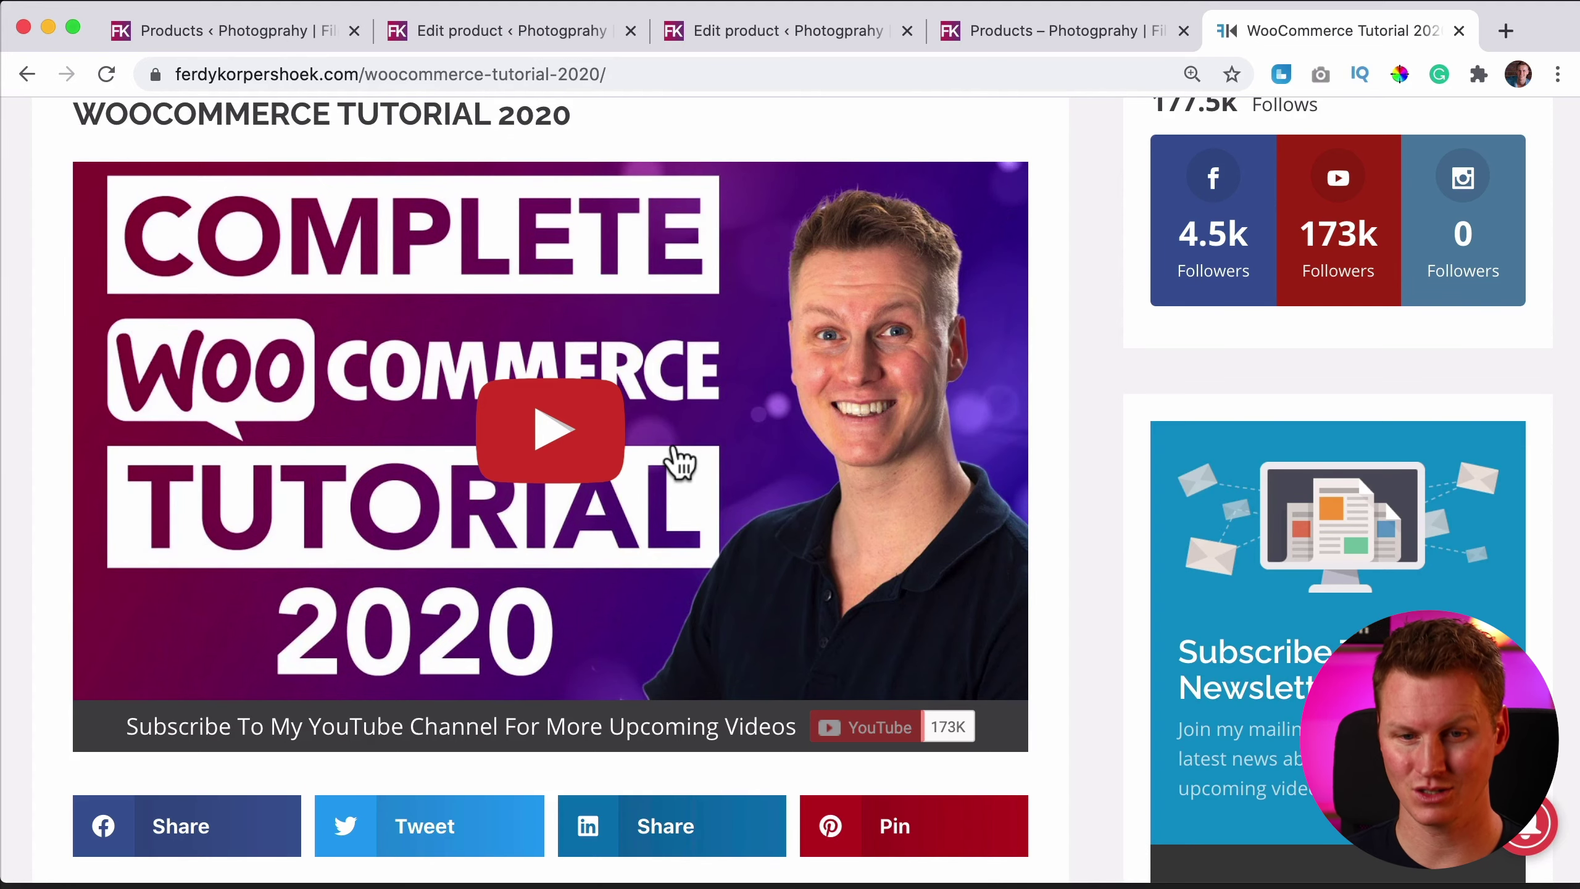
{"action": "left_click", "coordinate": [719, 451]}
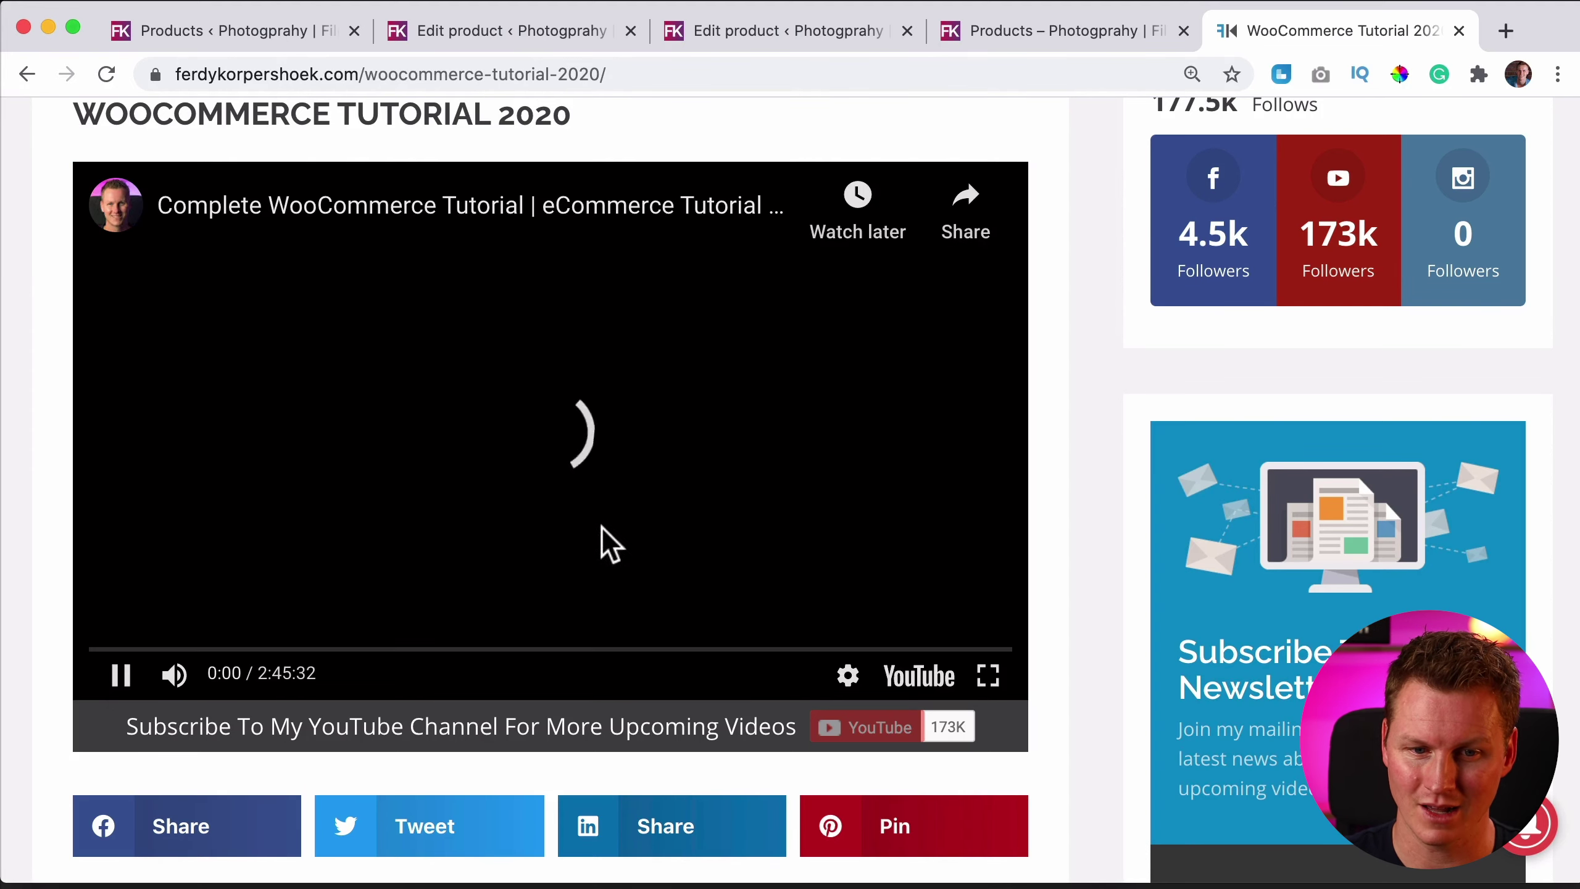